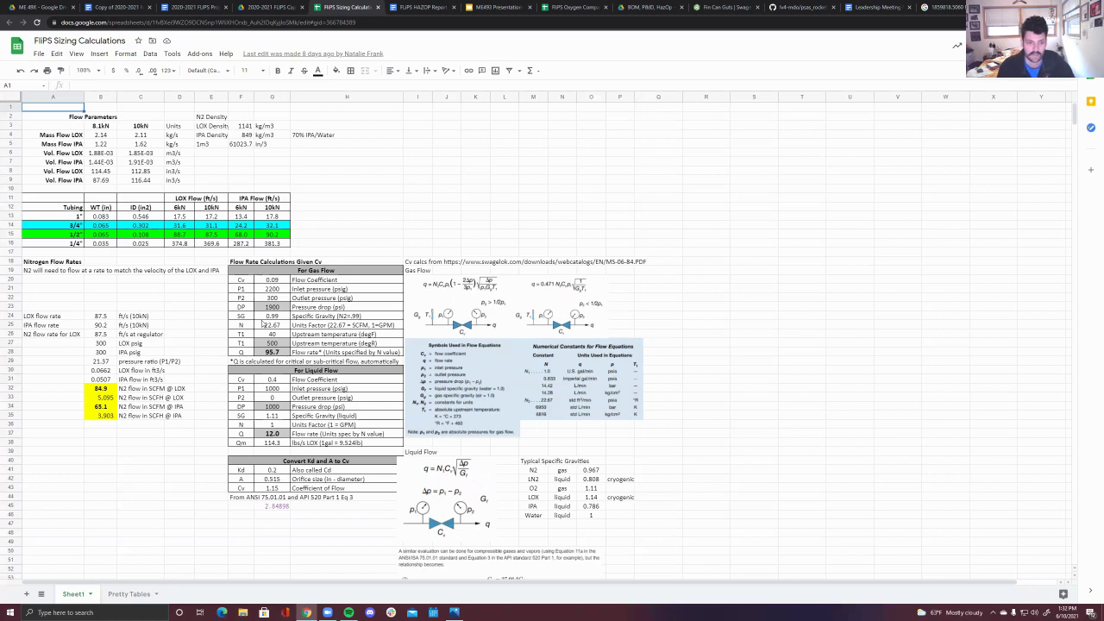
- Inspect the gas flow rate calculation in the sizing sheet, including the pressure drop row and the flow rate Q formula
click(307, 308)
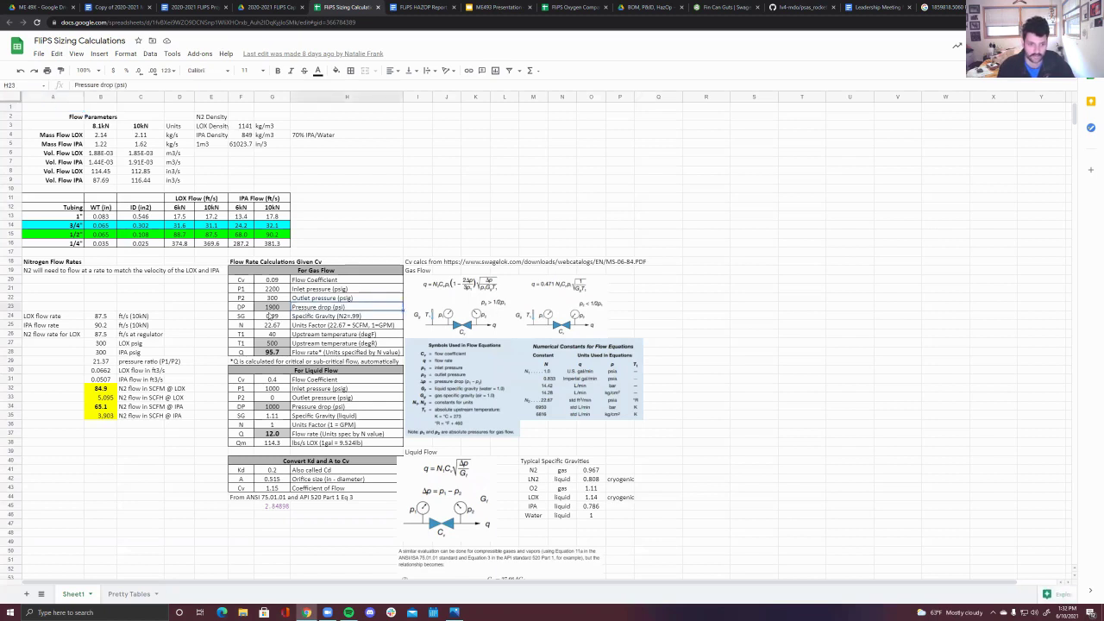
click(272, 353)
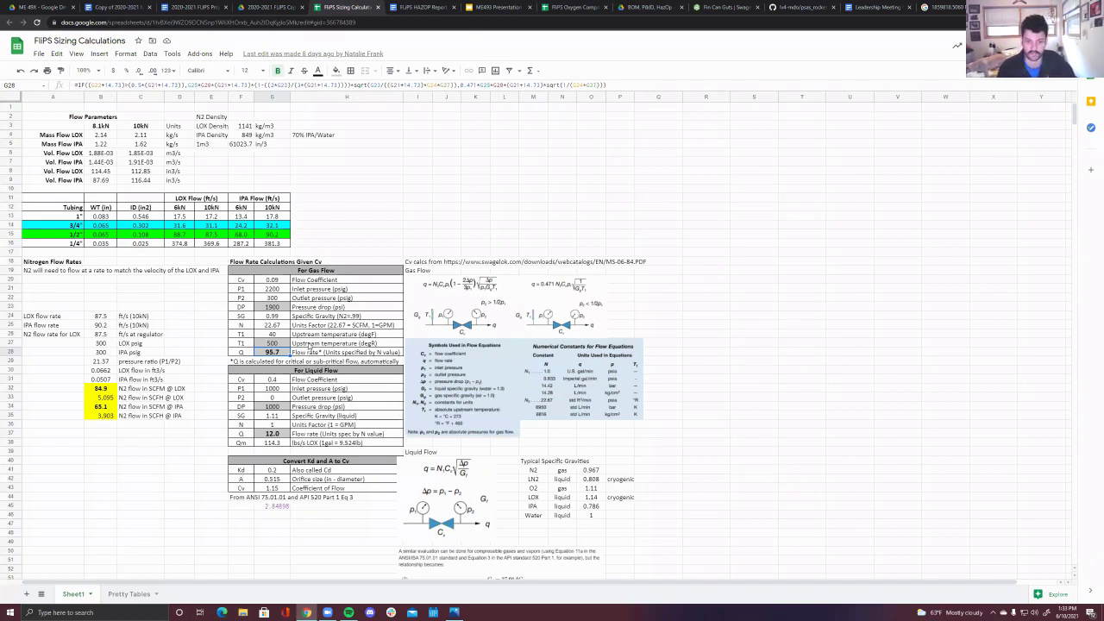
click(719, 243)
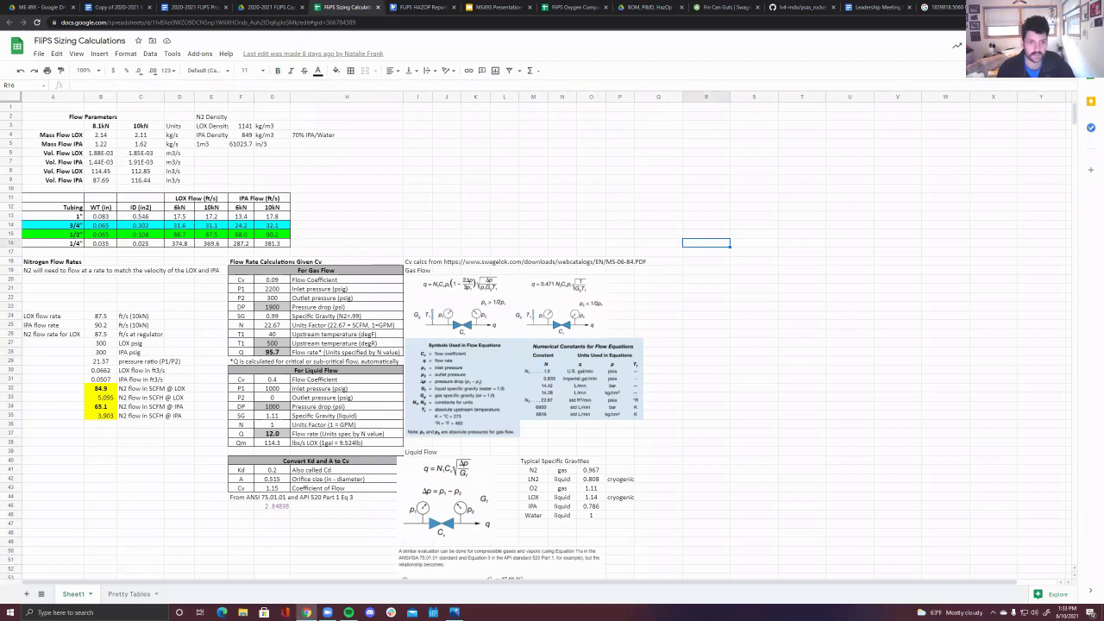
- Switch to the ME493 Presentation and review the Valve Selection and Oxygen Compatibility Assessment (OCA) slides
click(496, 7)
click(52, 401)
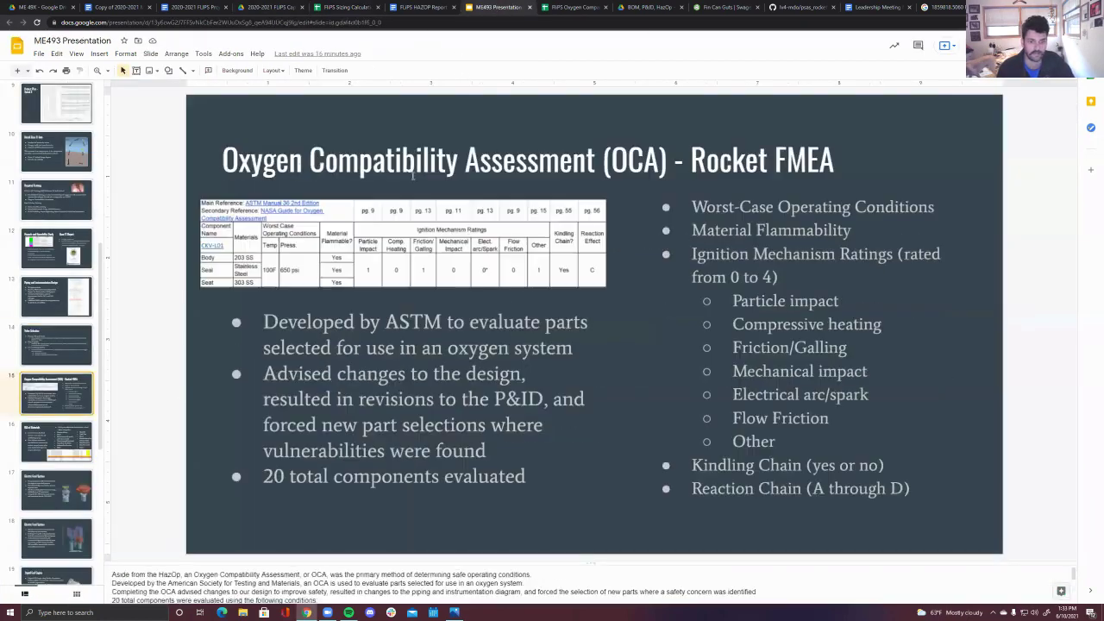
key(Up)
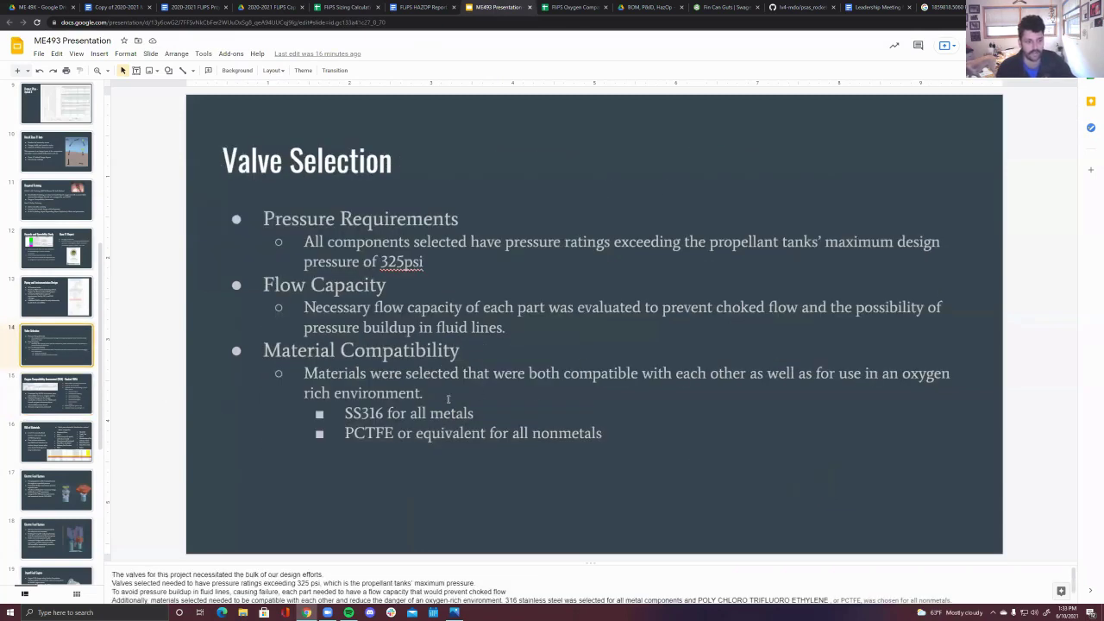
click(61, 402)
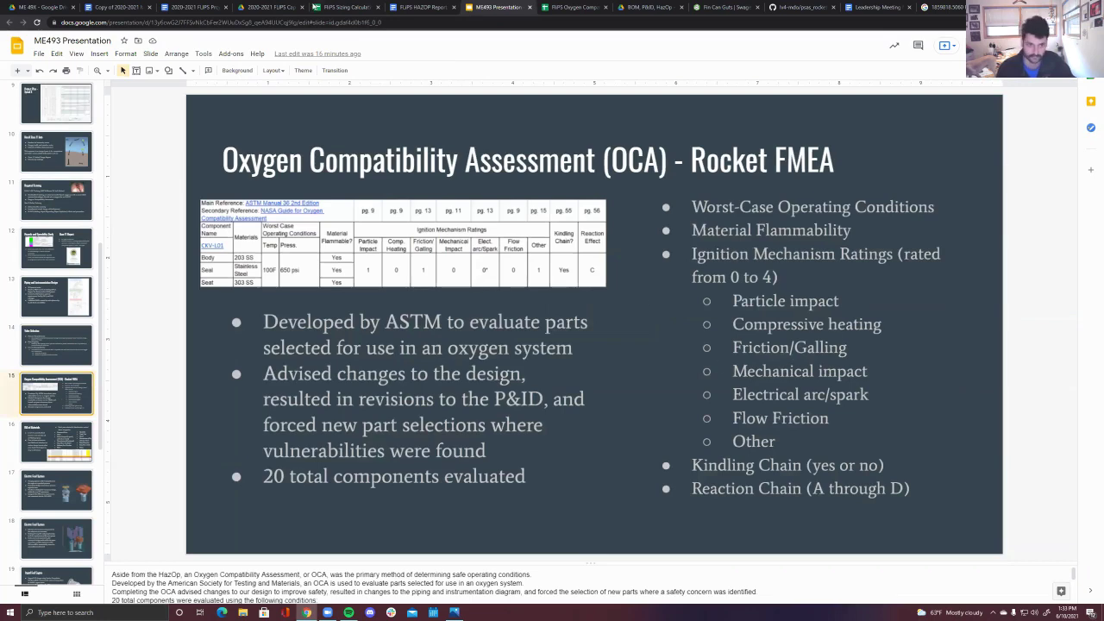
- Open the FLiPS OCA Report from the BOM, P&ID, HazOp folder of the 2020-2021 FLIPS Capstone drive
click(337, 7)
click(271, 7)
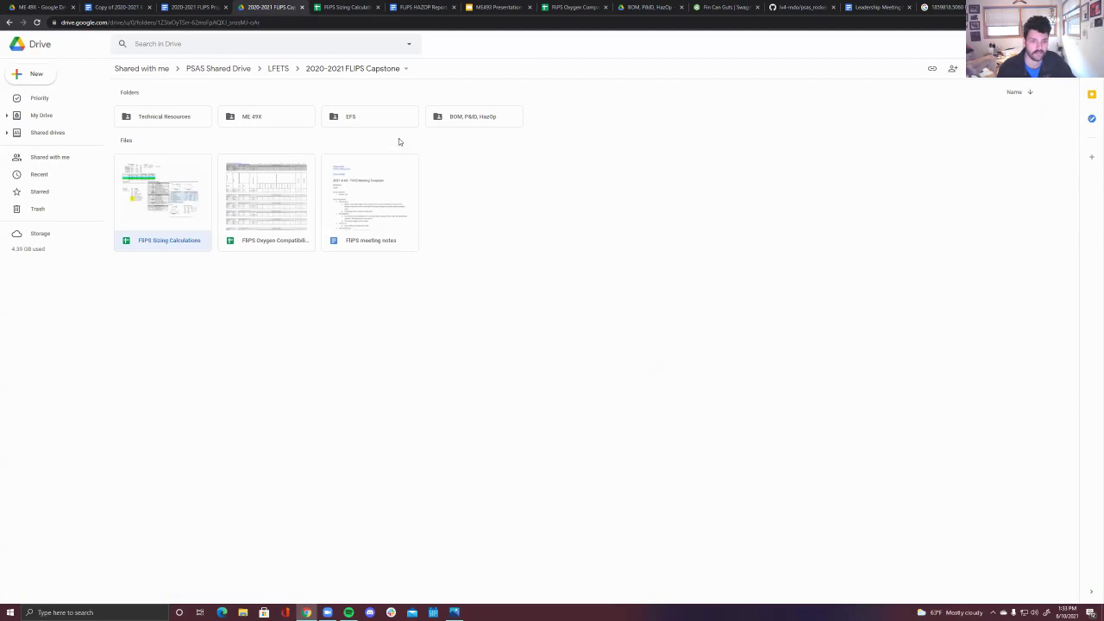
double_click(479, 121)
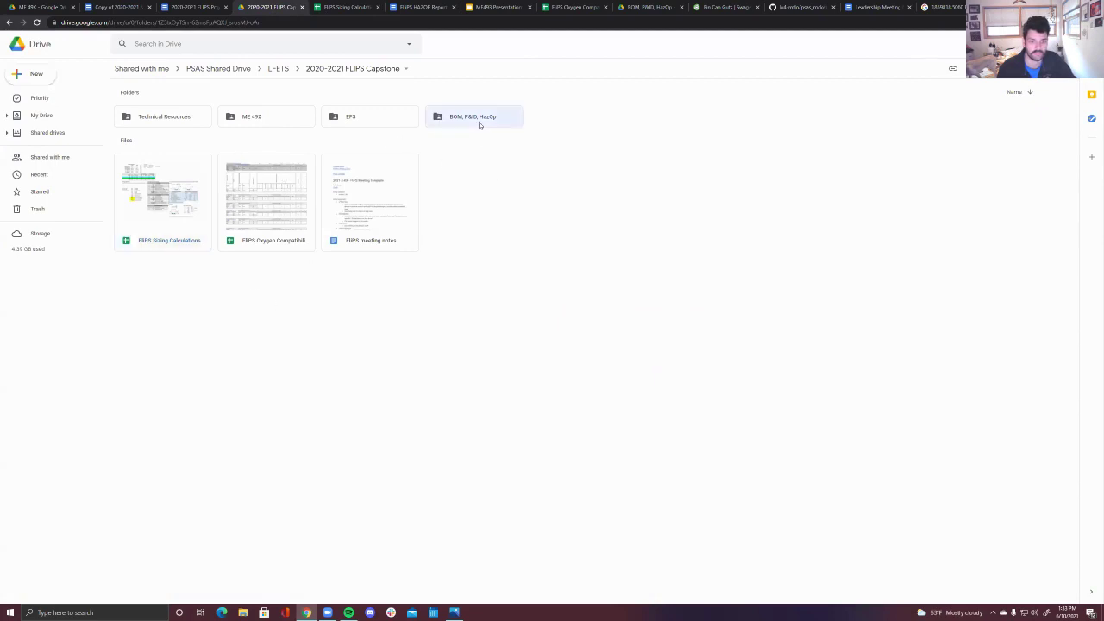
double_click(281, 314)
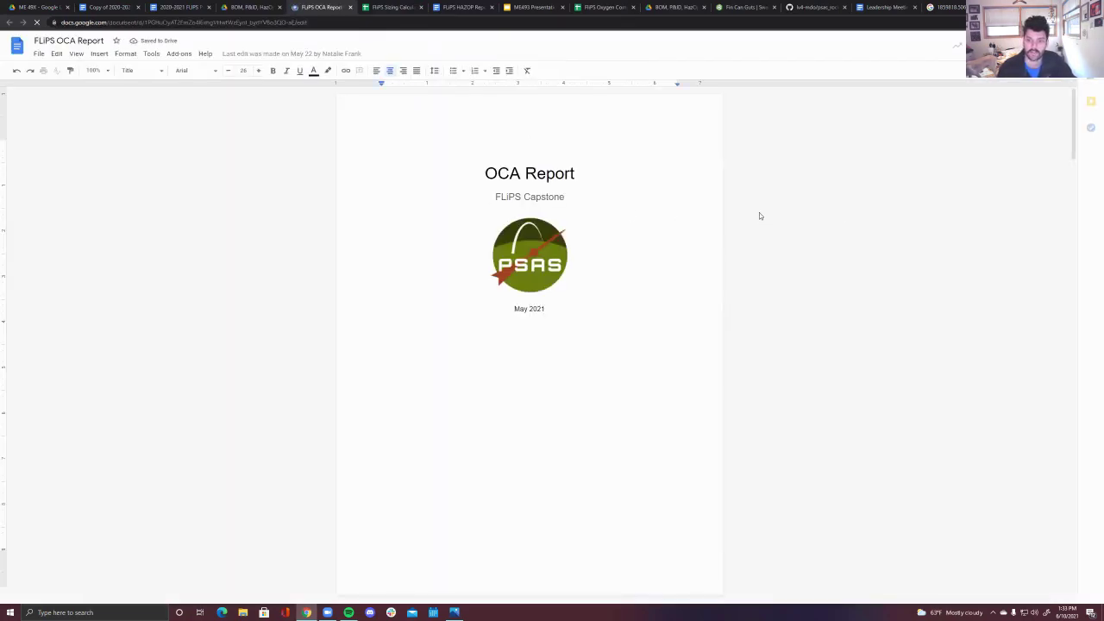
- Read through the OCA Report from the executive summary to the component tables in Appendix 1: OCA Worksheet
scroll(759, 212, down, 8)
scroll(759, 216, down, 12)
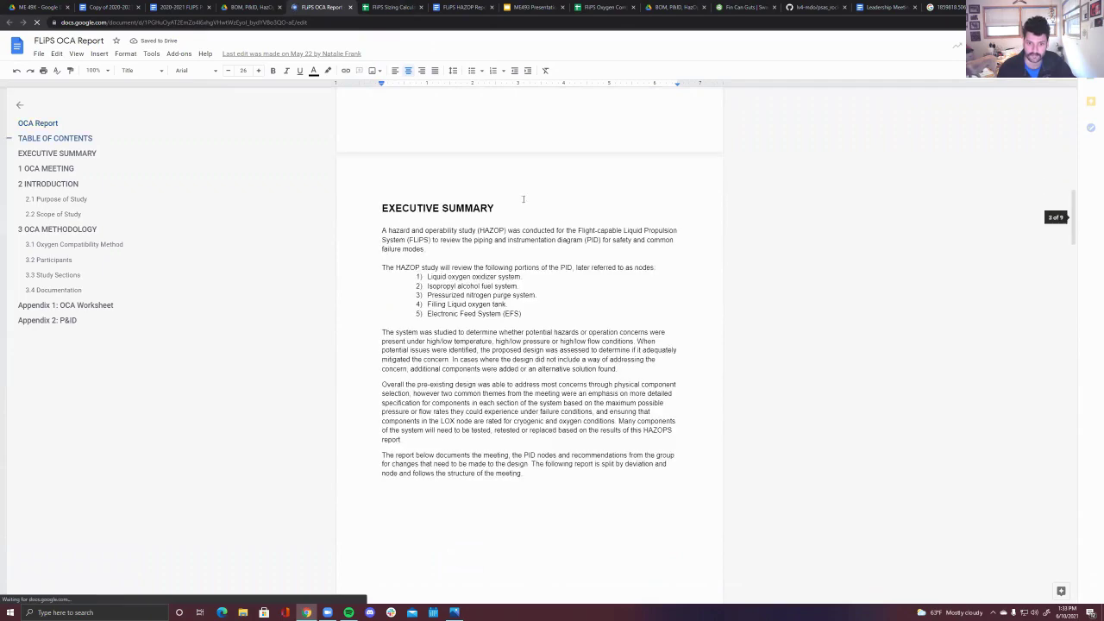
scroll(500, 263, down, 15)
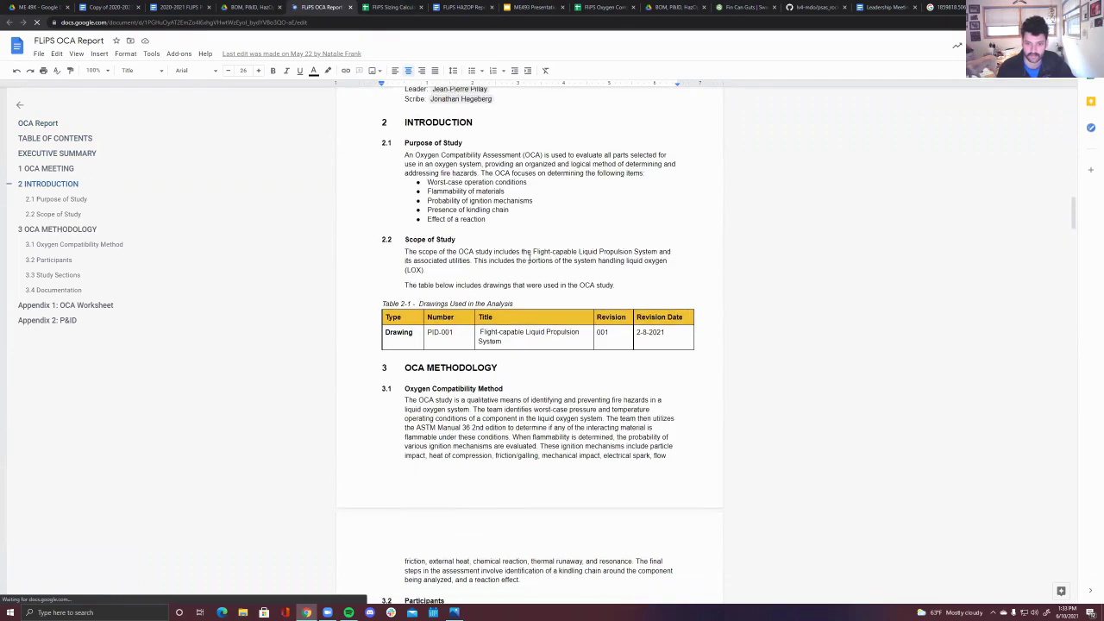
scroll(454, 262, down, 3)
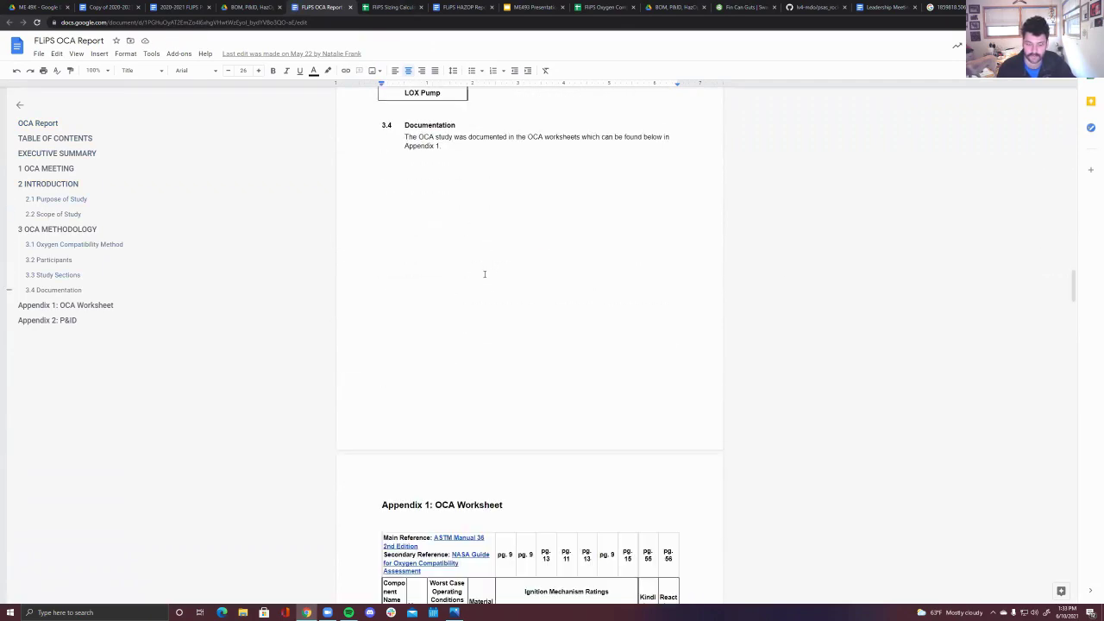
scroll(483, 273, down, 3)
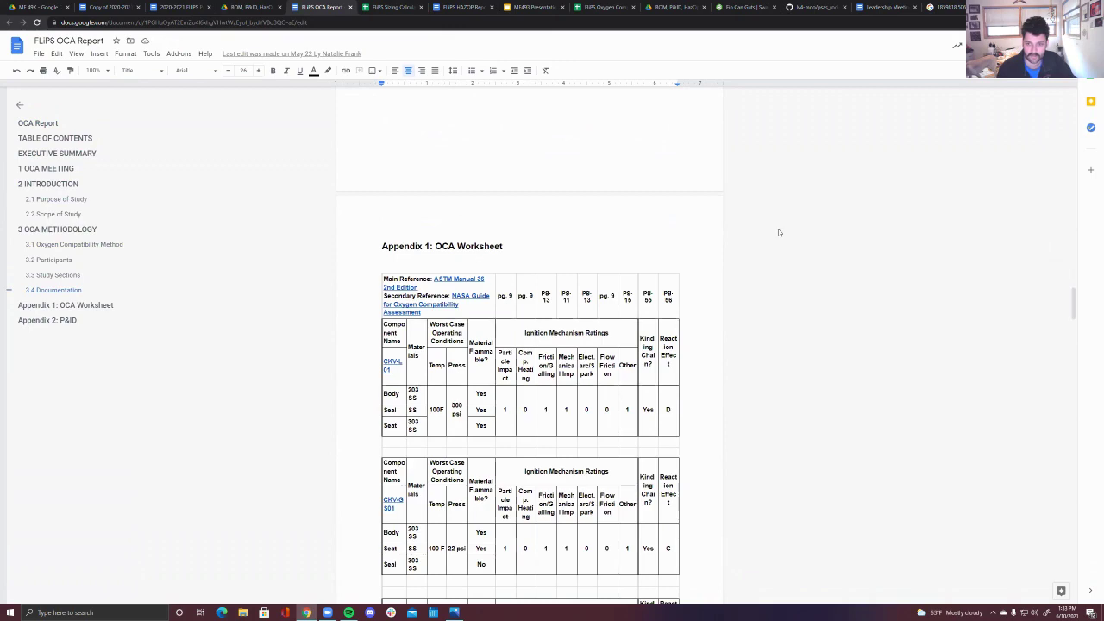
scroll(778, 228, down, 4)
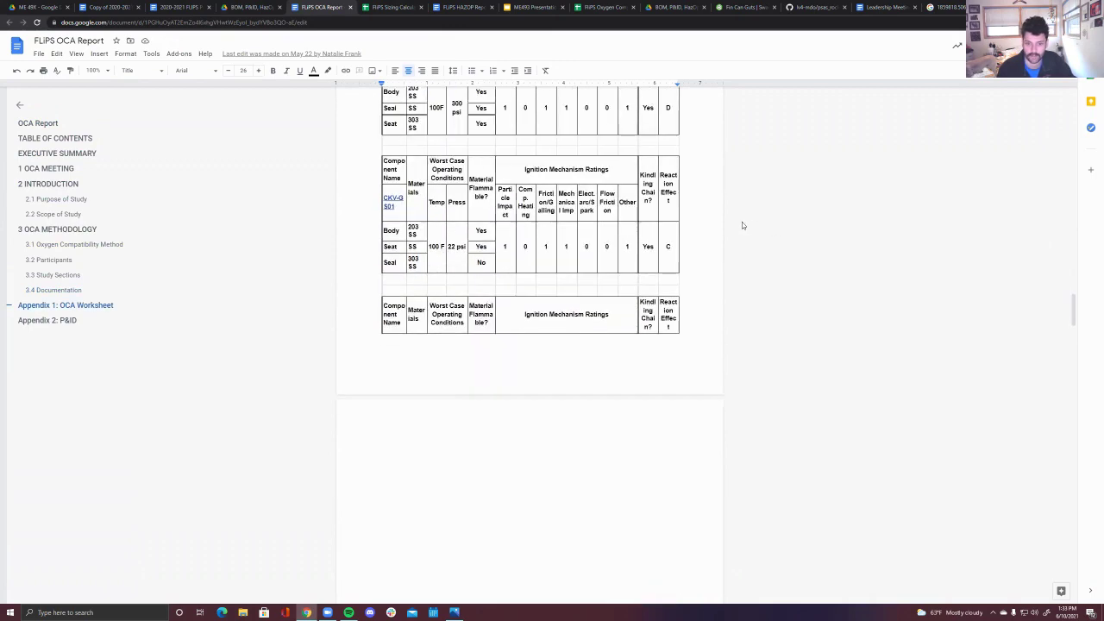
scroll(742, 225, up, 3)
scroll(764, 306, down, 6)
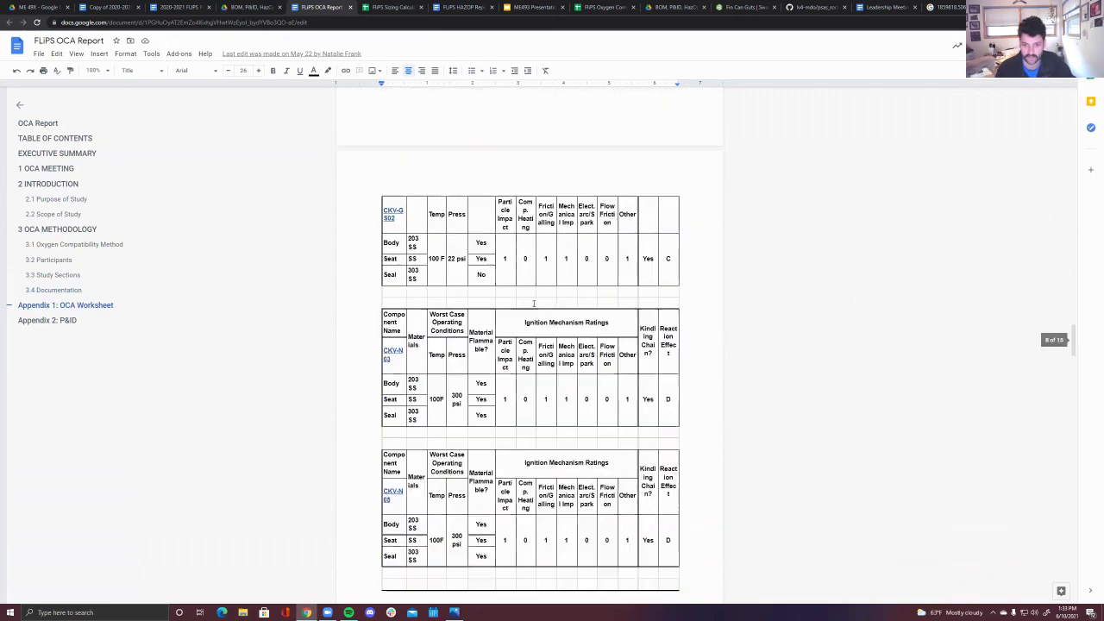
scroll(534, 303, down, 3)
- Return to the 2020-2021 FLIPS Capstone folder and open the FLiPS Oxygen Compatibility Assessment Sheet
key(ctrl+shift+Tab)
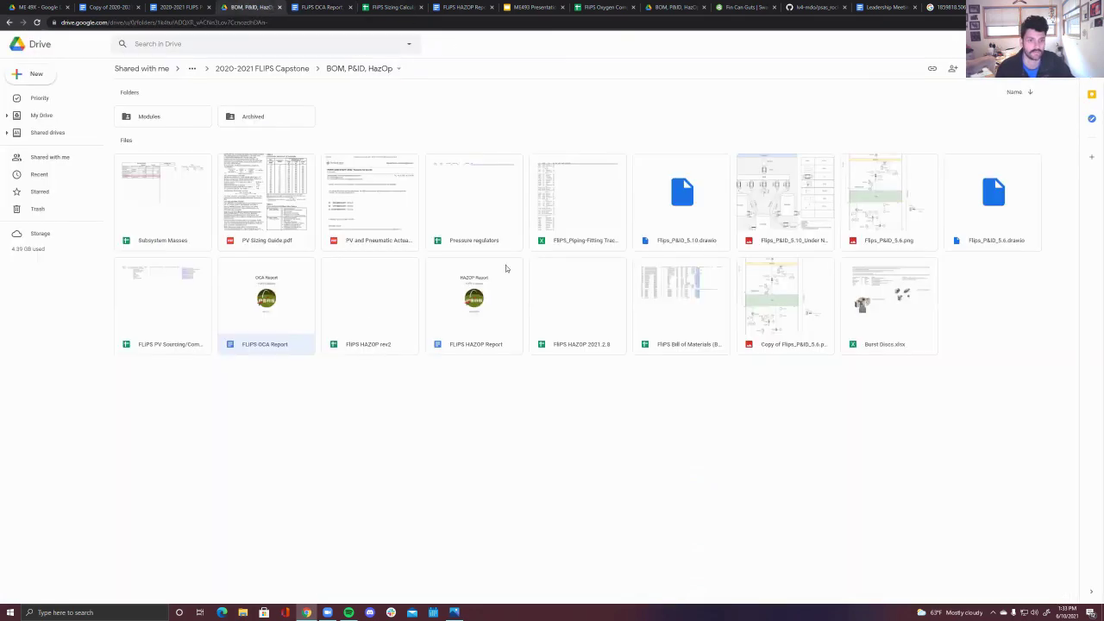
click(253, 69)
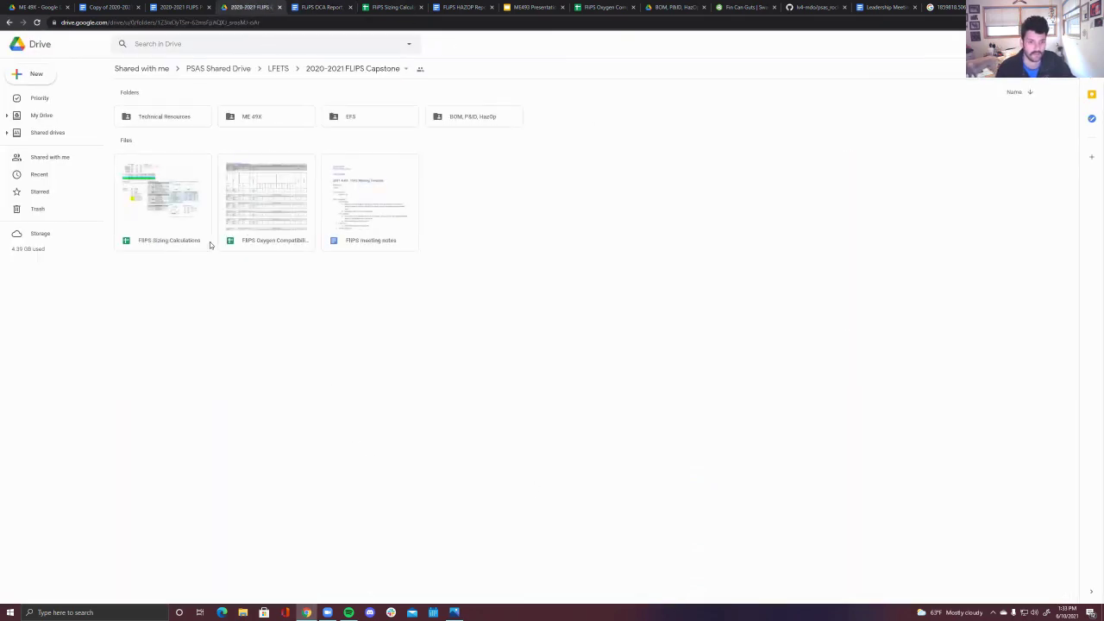
double_click(254, 215)
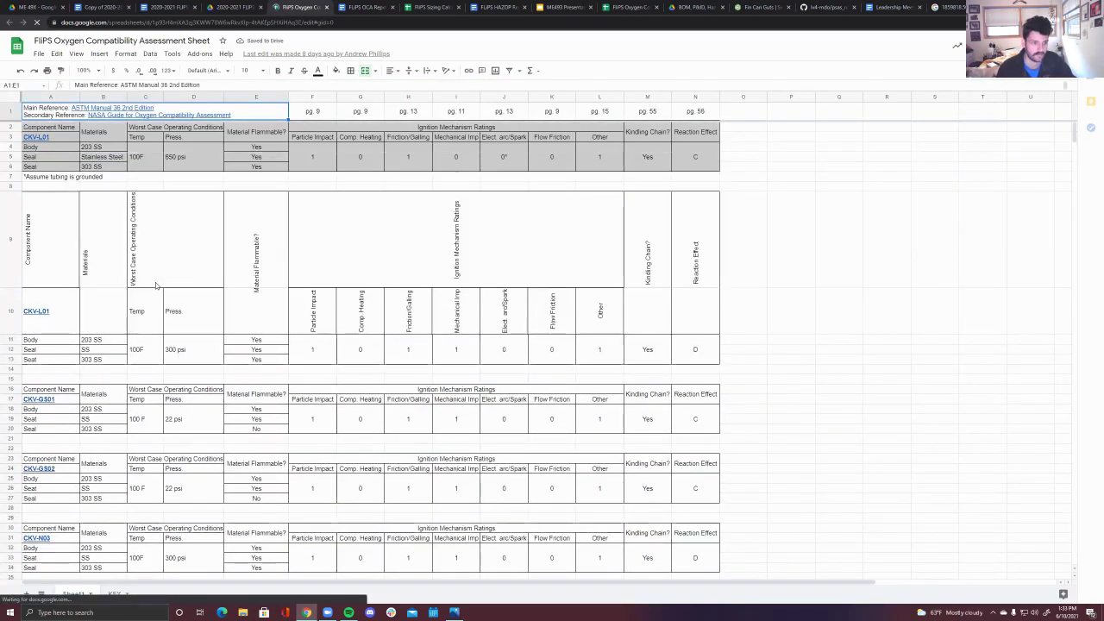
- Open the datasheet linked to component CKV-L01, then return to the oxygen compatibility assessment sheet
scroll(265, 316, down, 3)
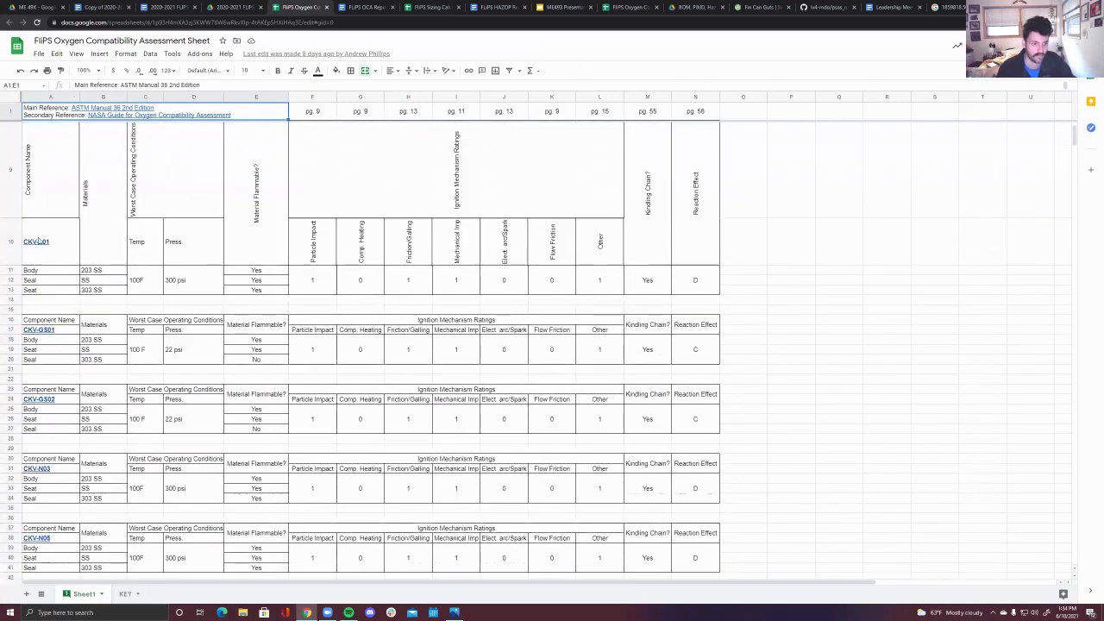
click(39, 246)
click(86, 275)
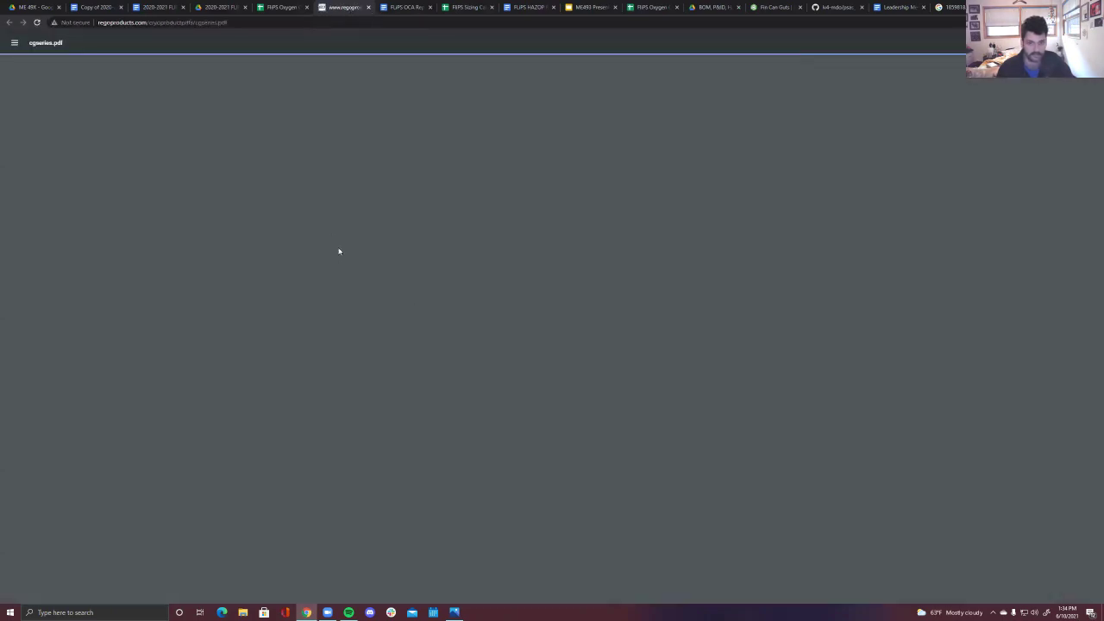
click(276, 9)
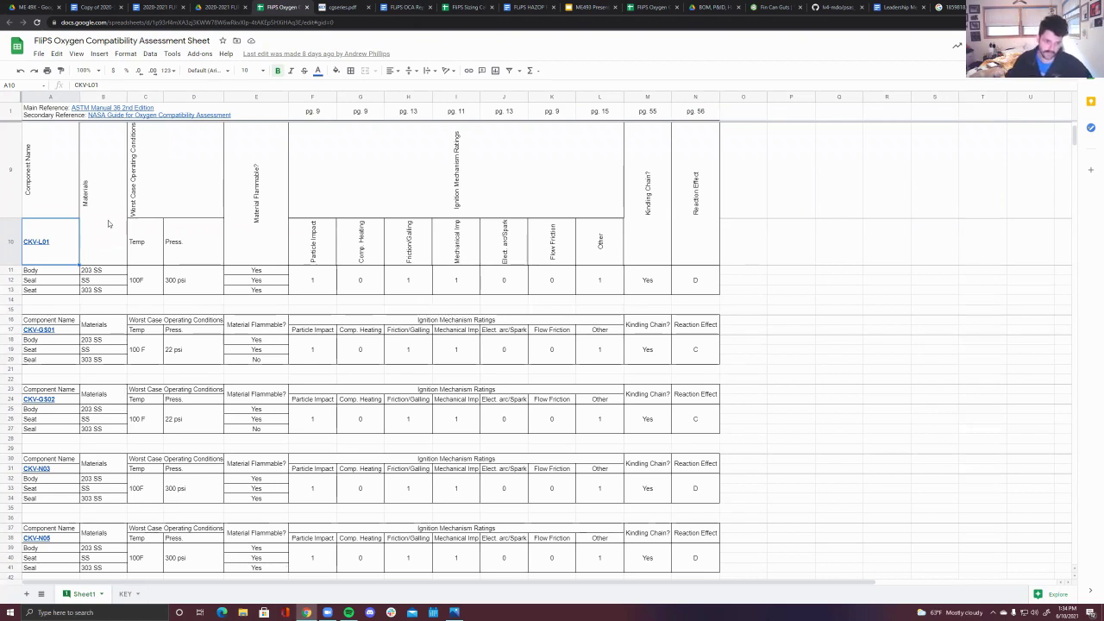
- Examine the materials, ignition mechanism ratings, kindling chain and reaction effect of each component down to the LOX Pump
scroll(216, 267, down, 3)
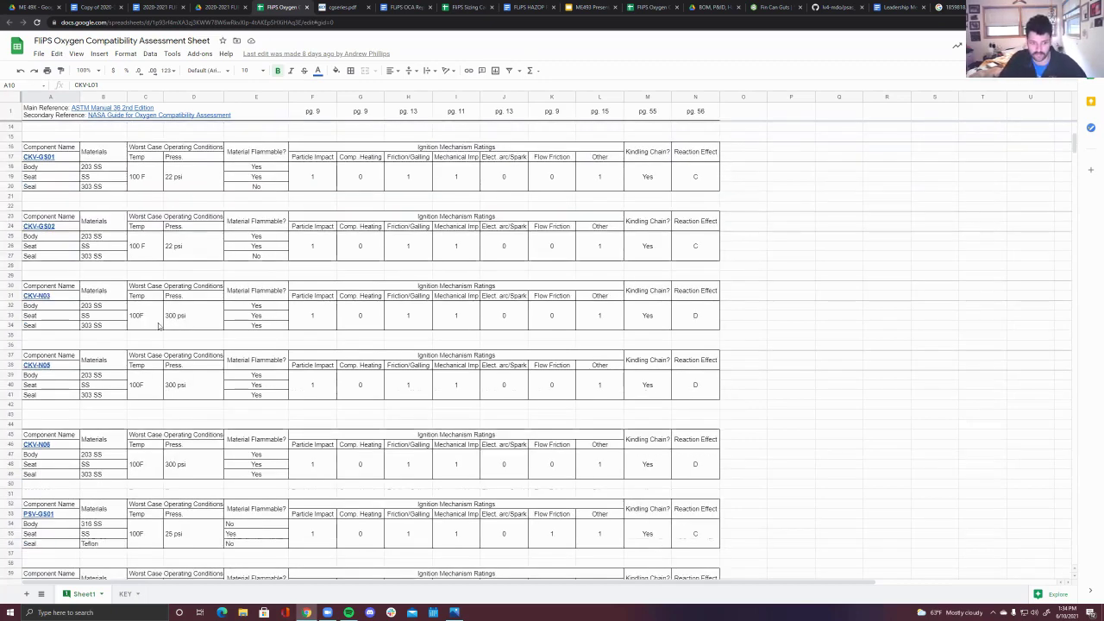
scroll(166, 329, down, 1)
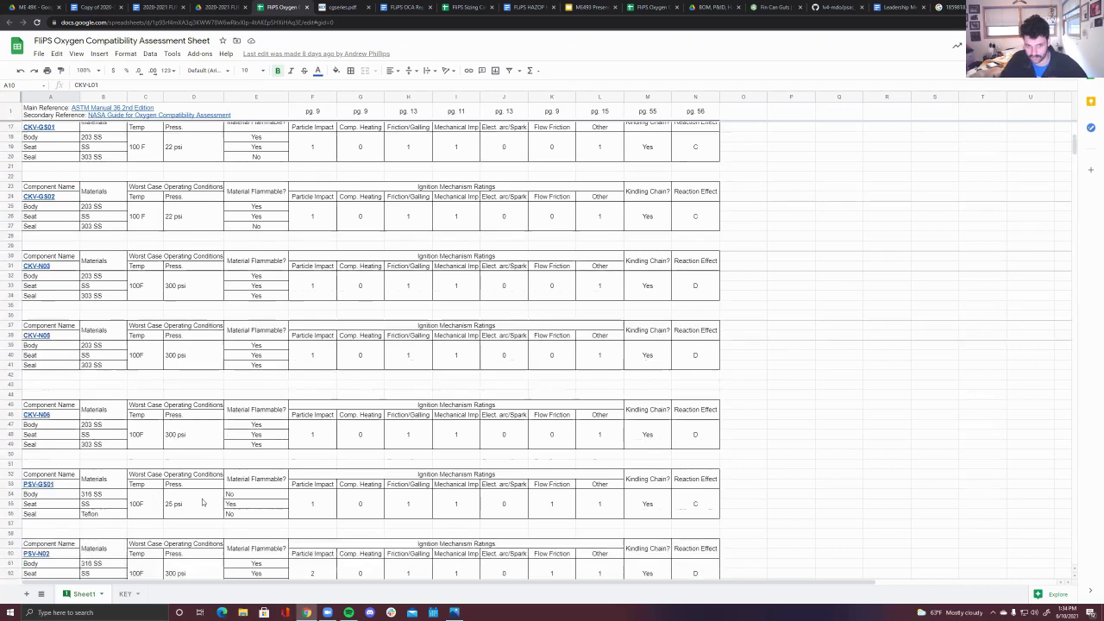
scroll(201, 500, up, 4)
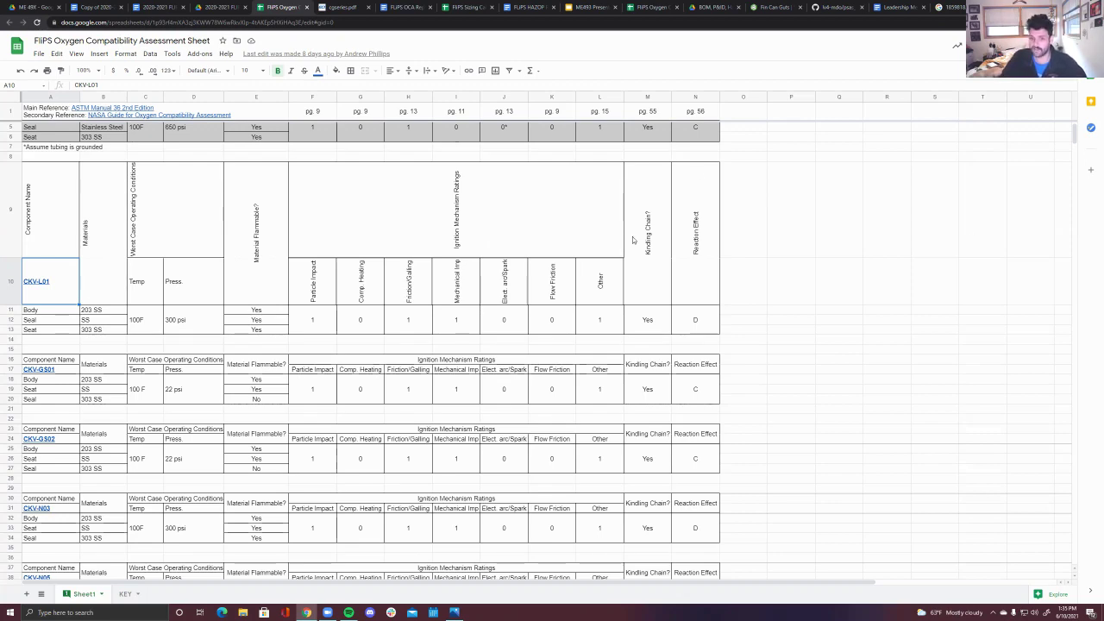
scroll(641, 235, down, 5)
scroll(641, 235, down, 10)
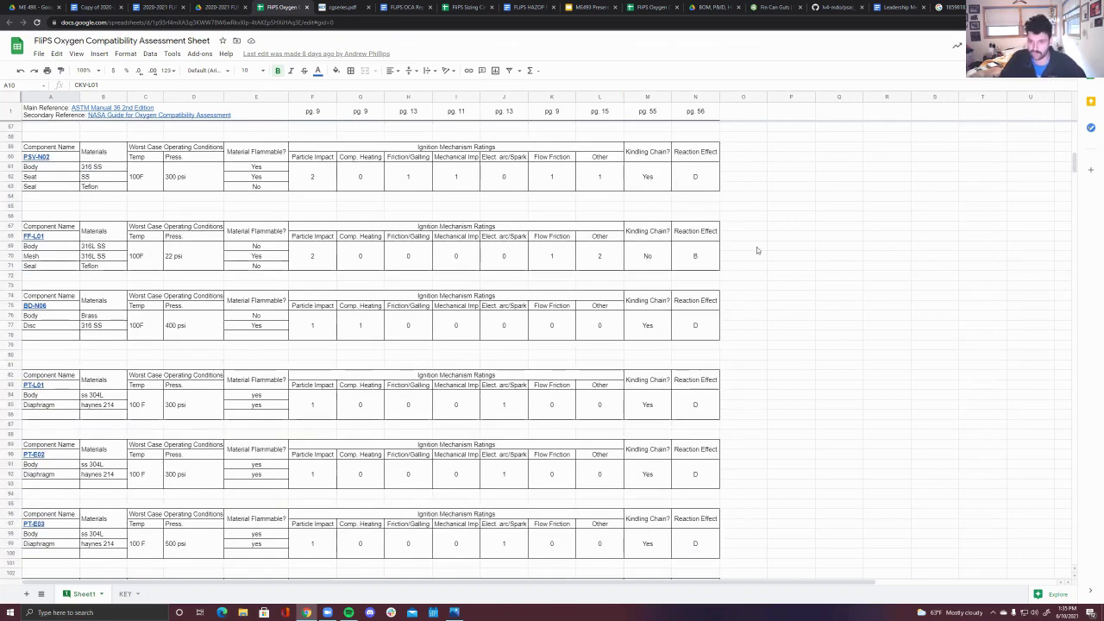
scroll(757, 247, up, 15)
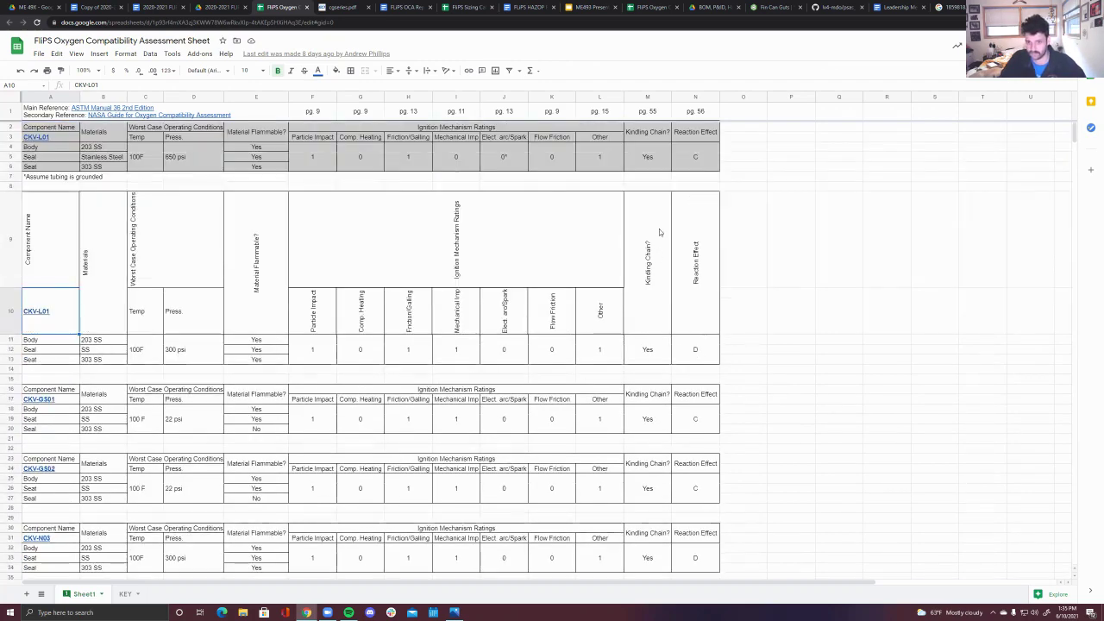
scroll(699, 294, down, 10)
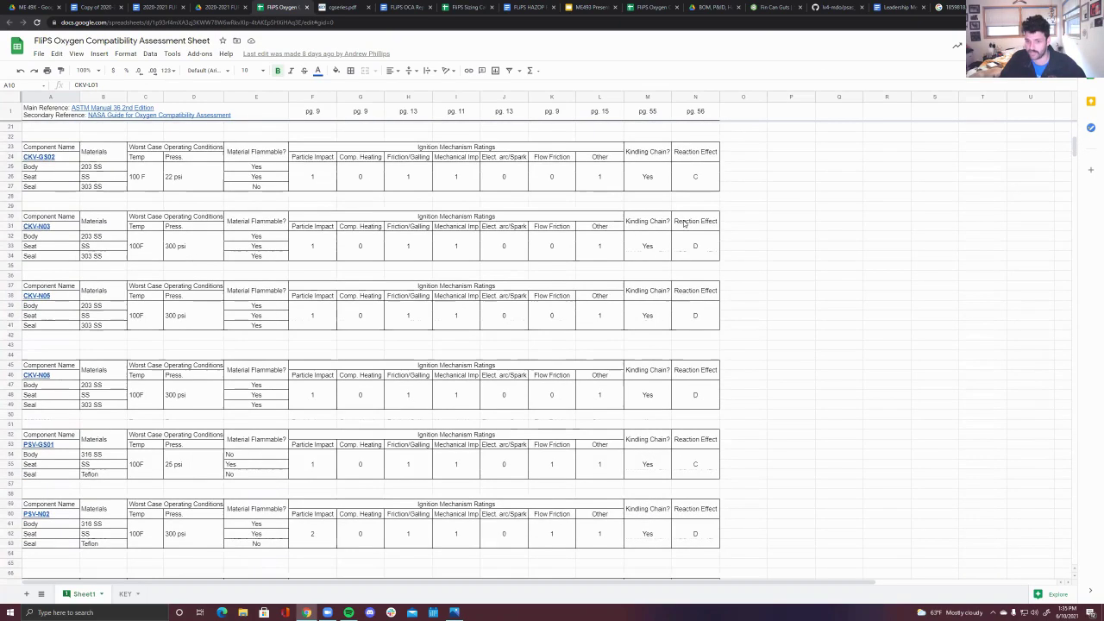
scroll(704, 216, down, 6)
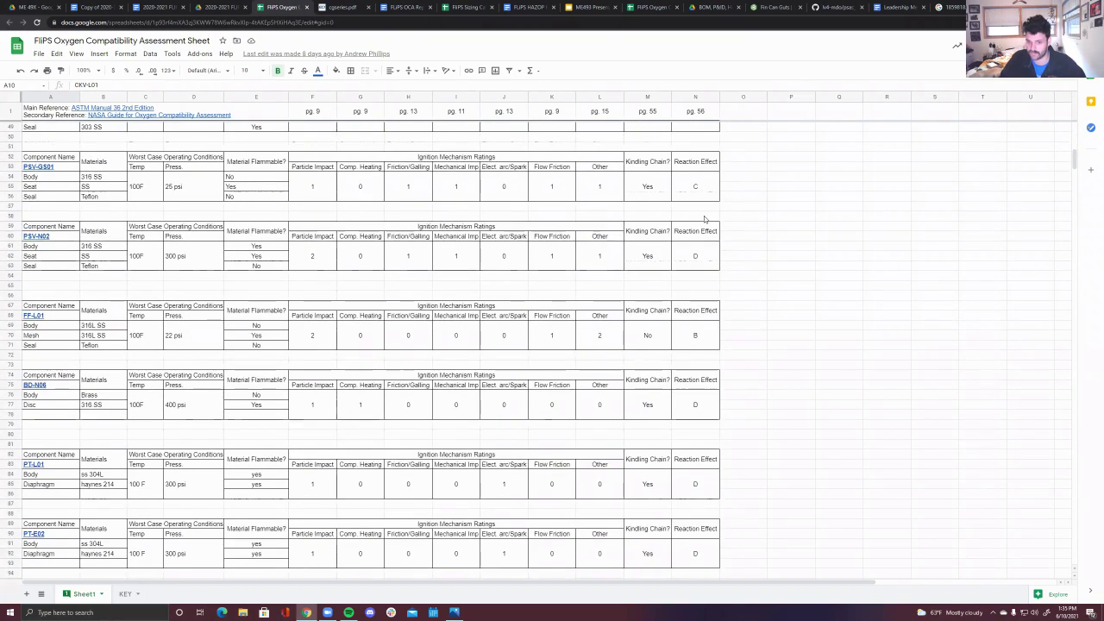
scroll(704, 215, down, 8)
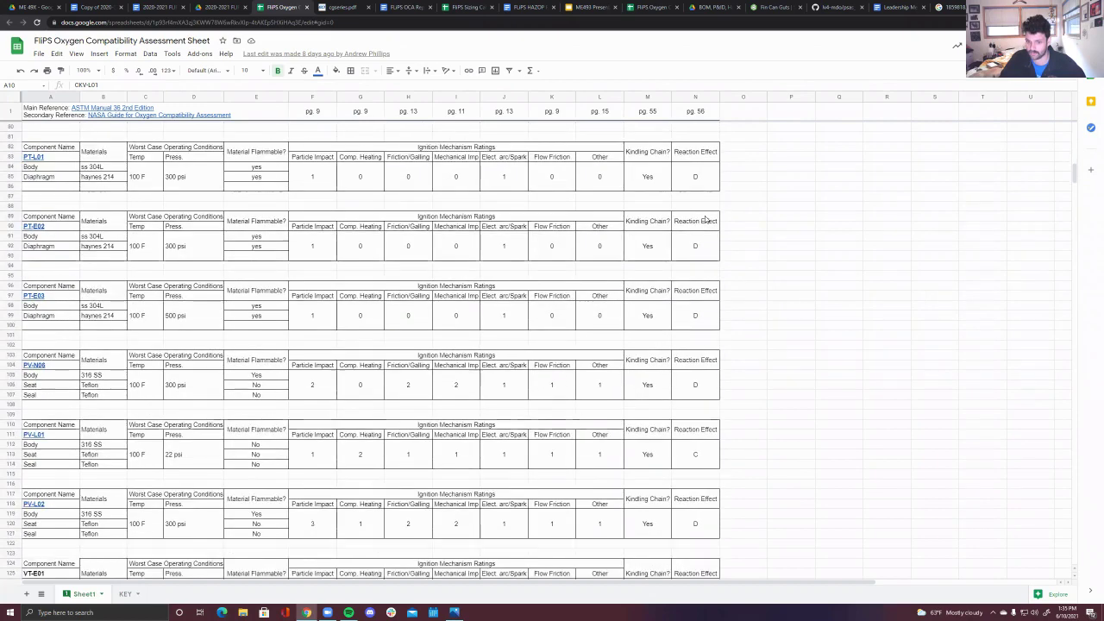
scroll(700, 204, down, 4)
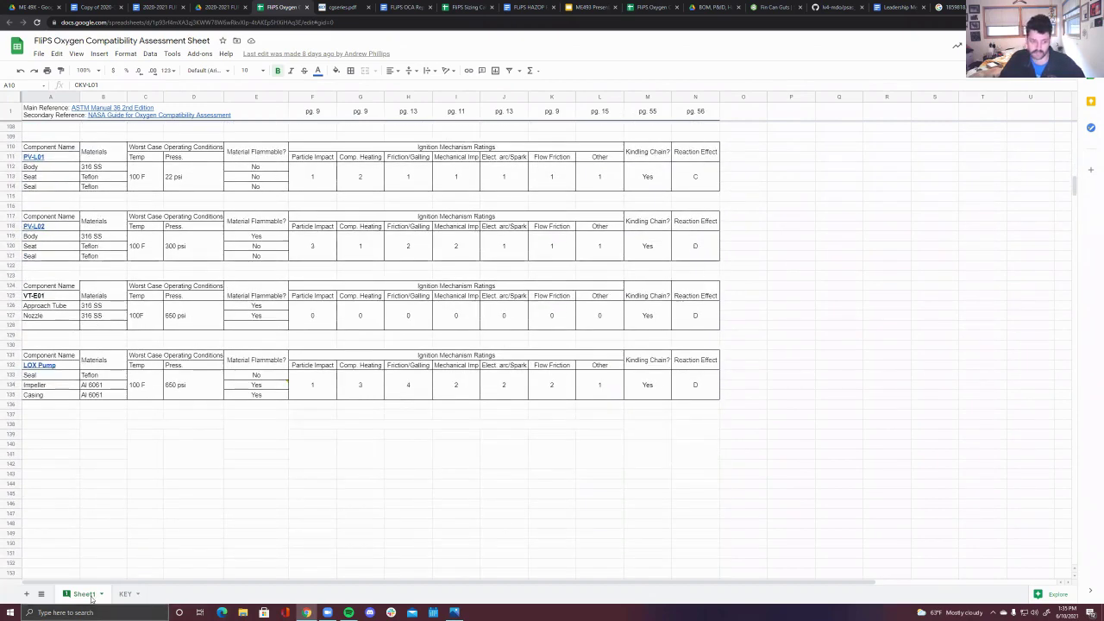
- Check the ignition mechanism and reaction effect rating criteria on the KEY sheet and return to Sheet1
click(125, 593)
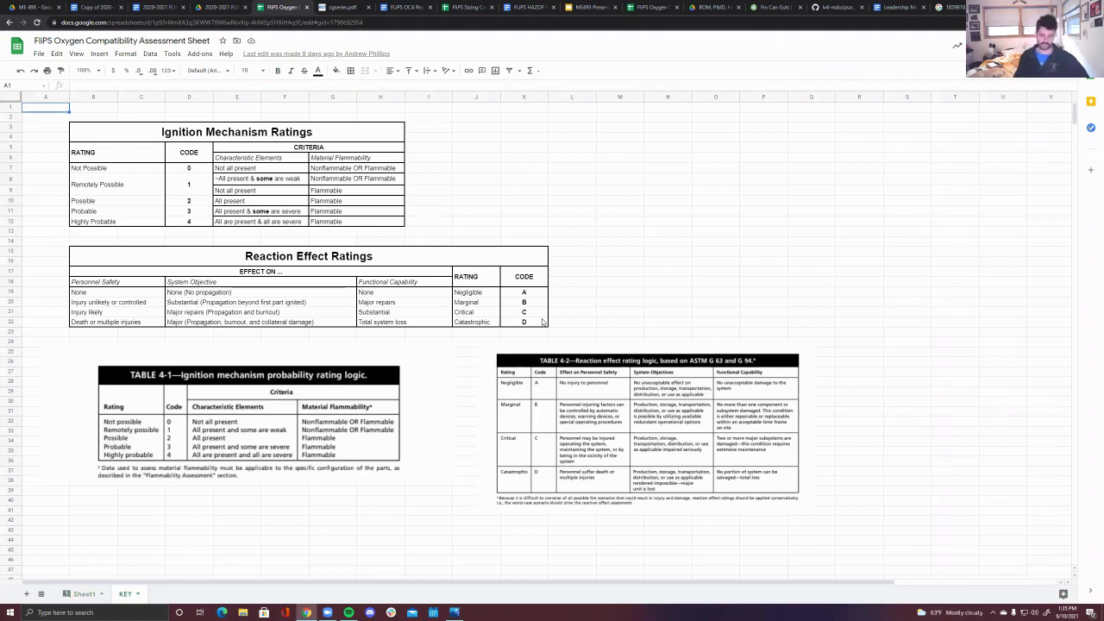
click(10, 24)
scroll(582, 348, down, 6)
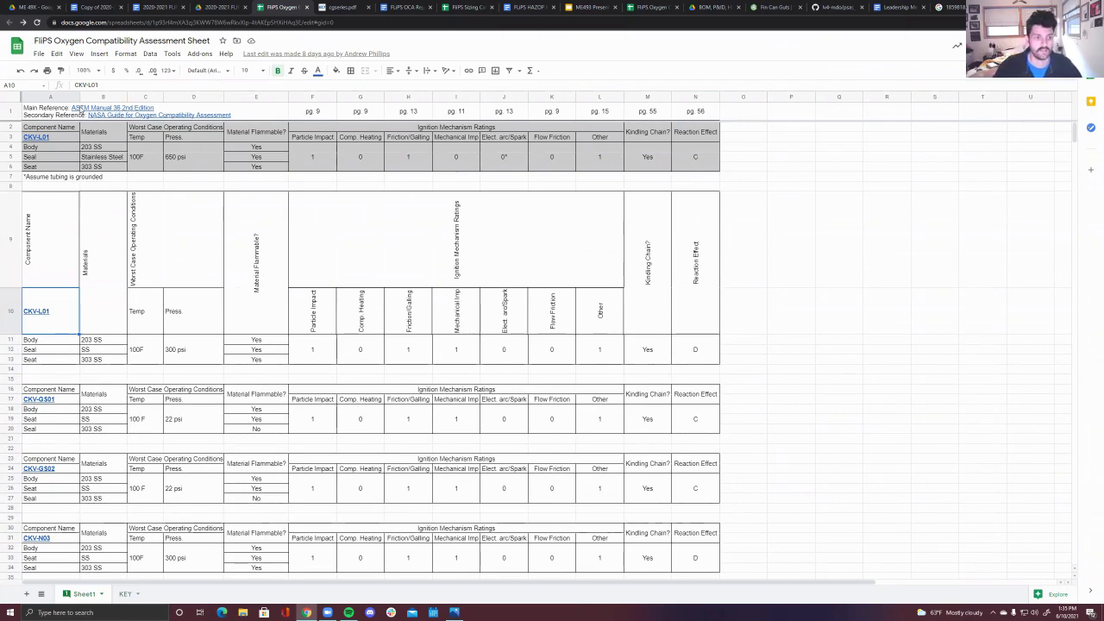
- Open the main reference, ASTM Manual 36.pdf, from its link in the sheet and go to the table of contents
mouse_move(115, 111)
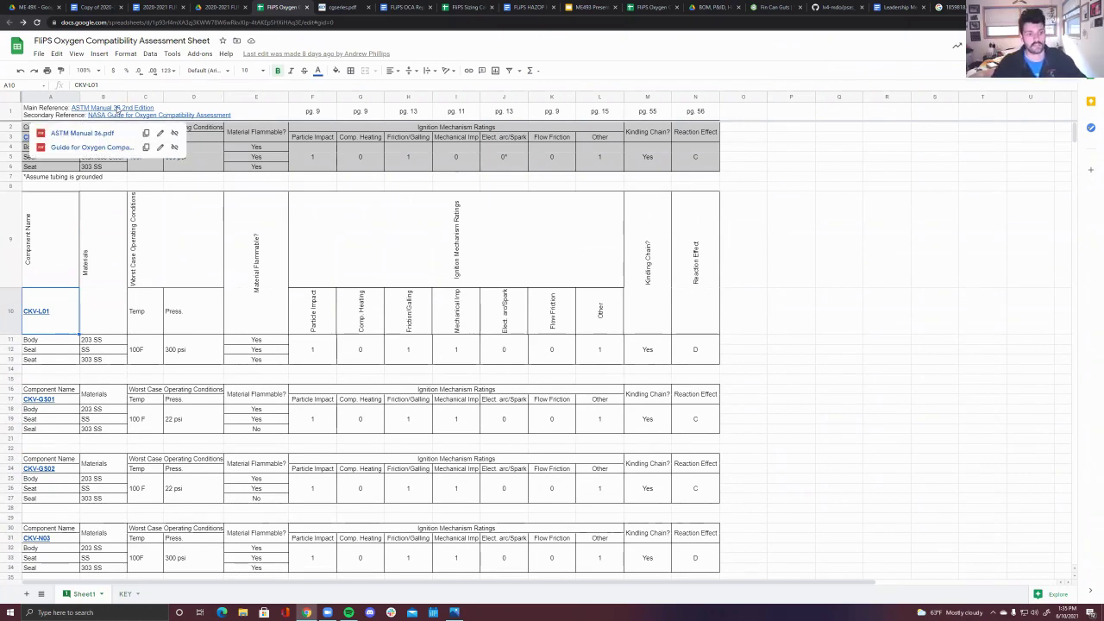
click(100, 136)
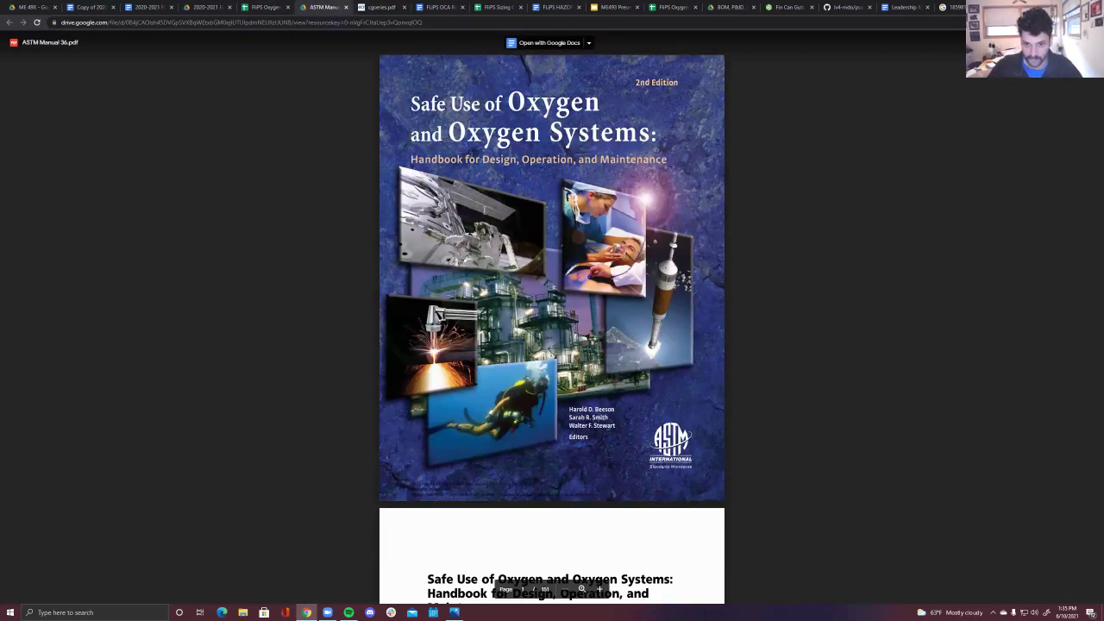
scroll(489, 221, down, 20)
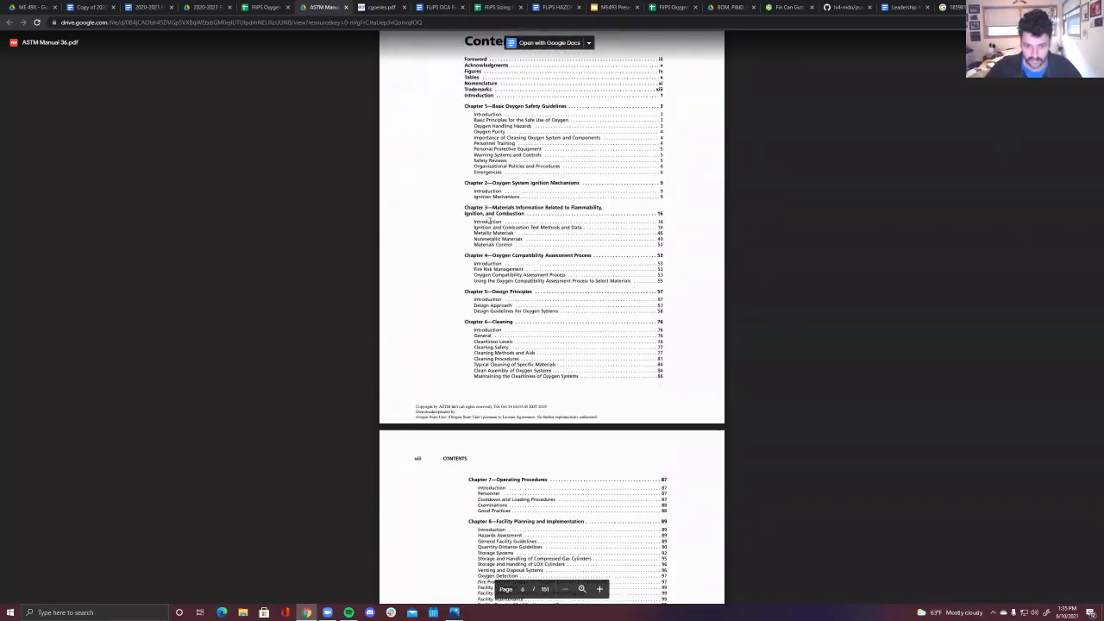
- Go through ASTM Manual 36 to Chapter 2, Oxygen System Ignition Mechanisms, and on to Table 2-1 on particle impact
scroll(490, 221, down, 15)
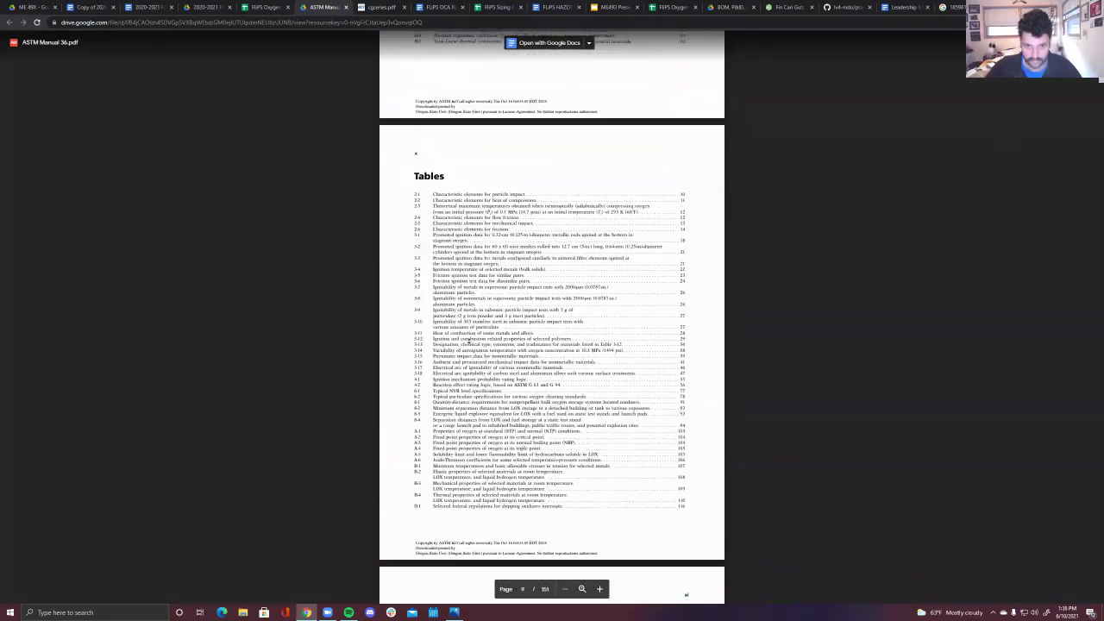
scroll(469, 340, down, 20)
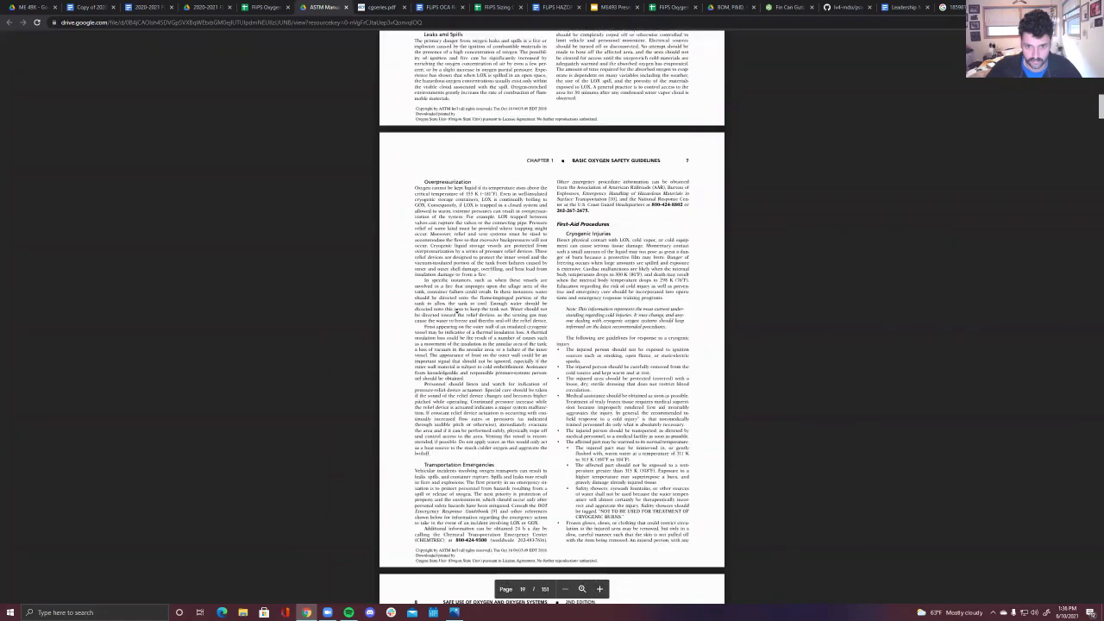
scroll(457, 312, down, 20)
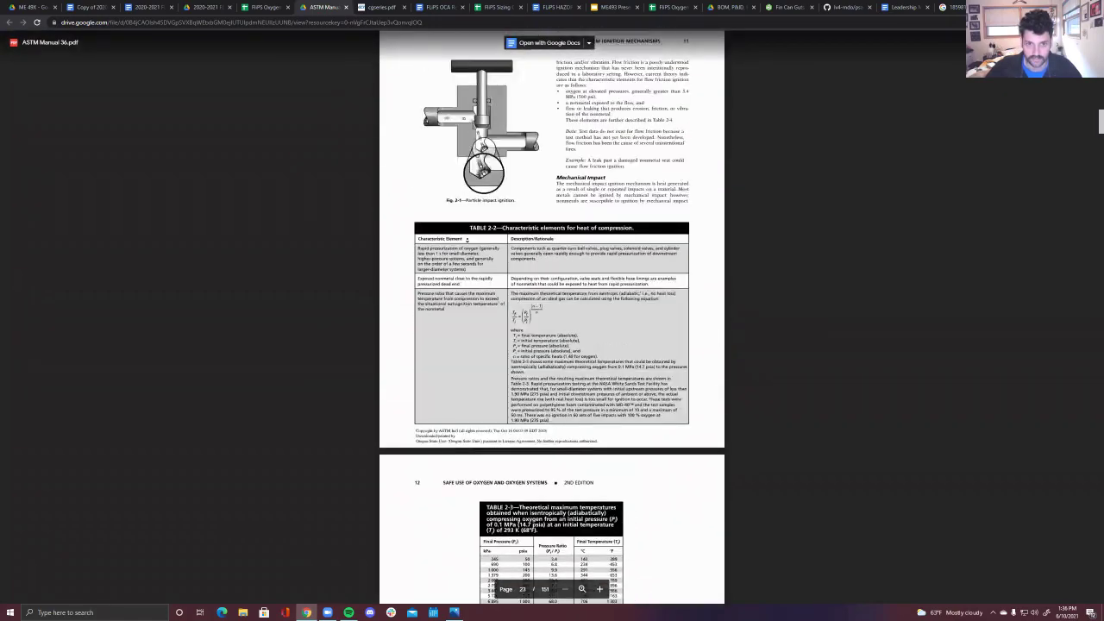
scroll(450, 192, up, 8)
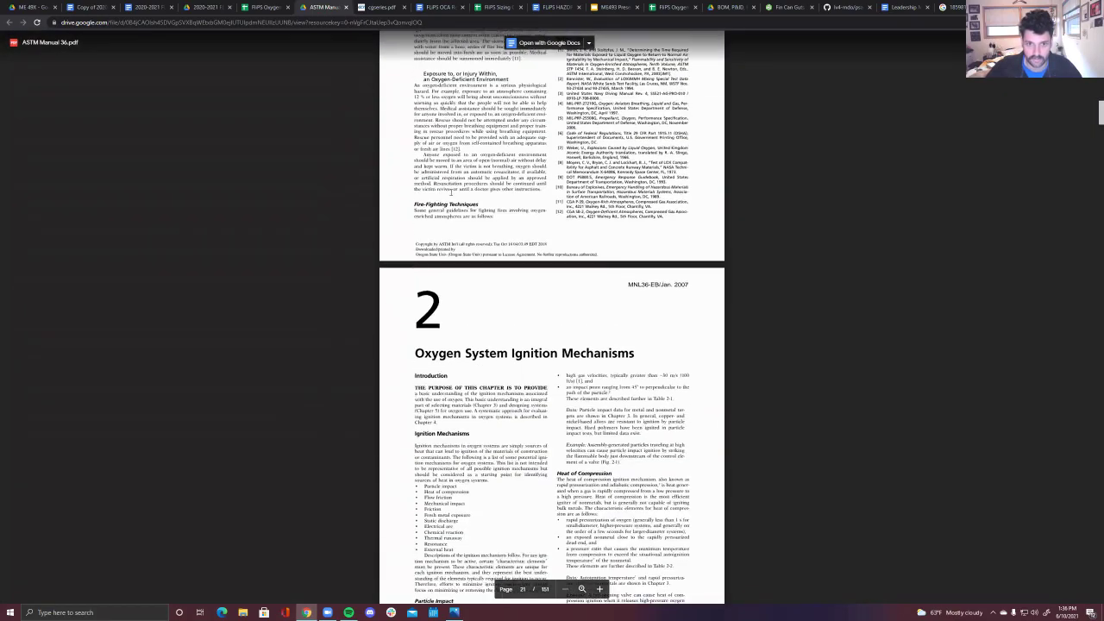
scroll(466, 224, down, 3)
scroll(497, 287, up, 2)
scroll(456, 197, down, 6)
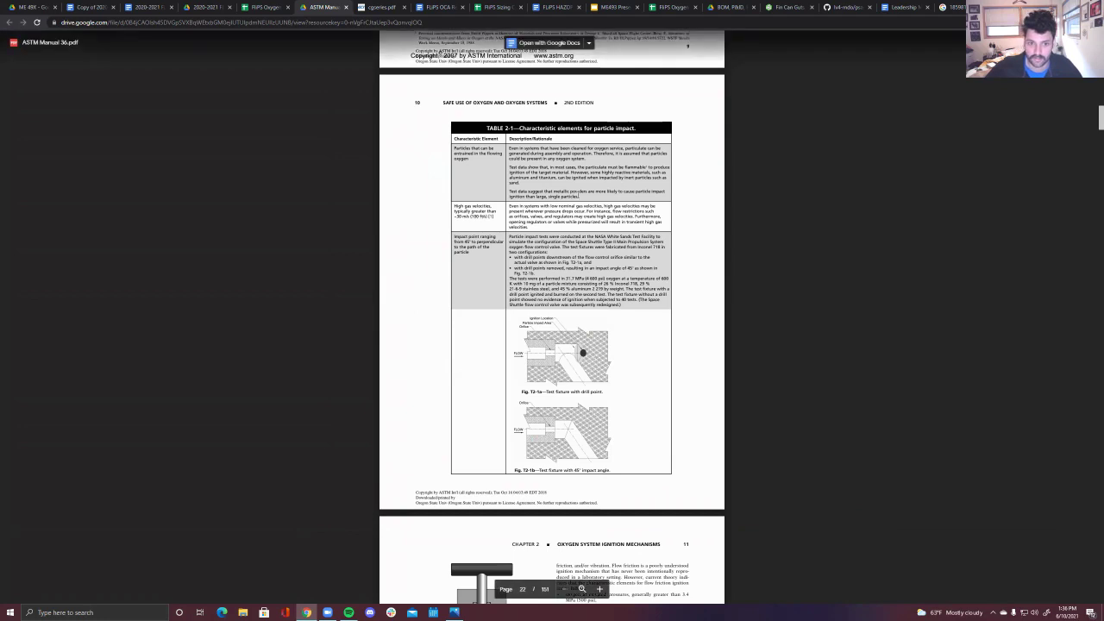
- Examine the characteristic elements for particle impact in Table 2-1, briefly highlighting the high gas velocities entry
scroll(574, 198, up, 1)
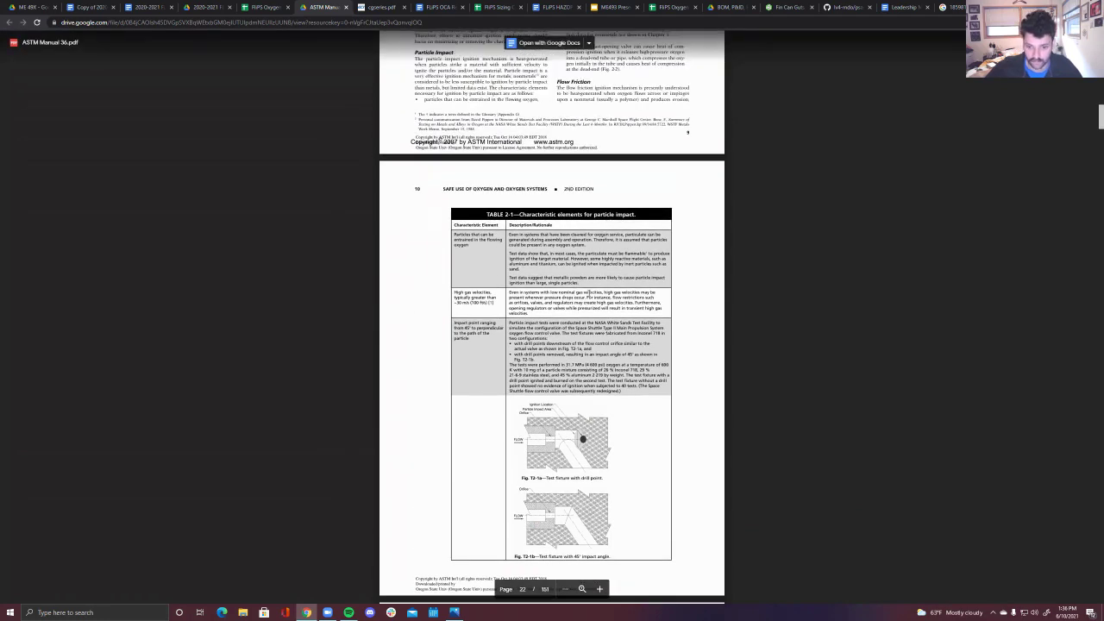
scroll(589, 352, down, 2)
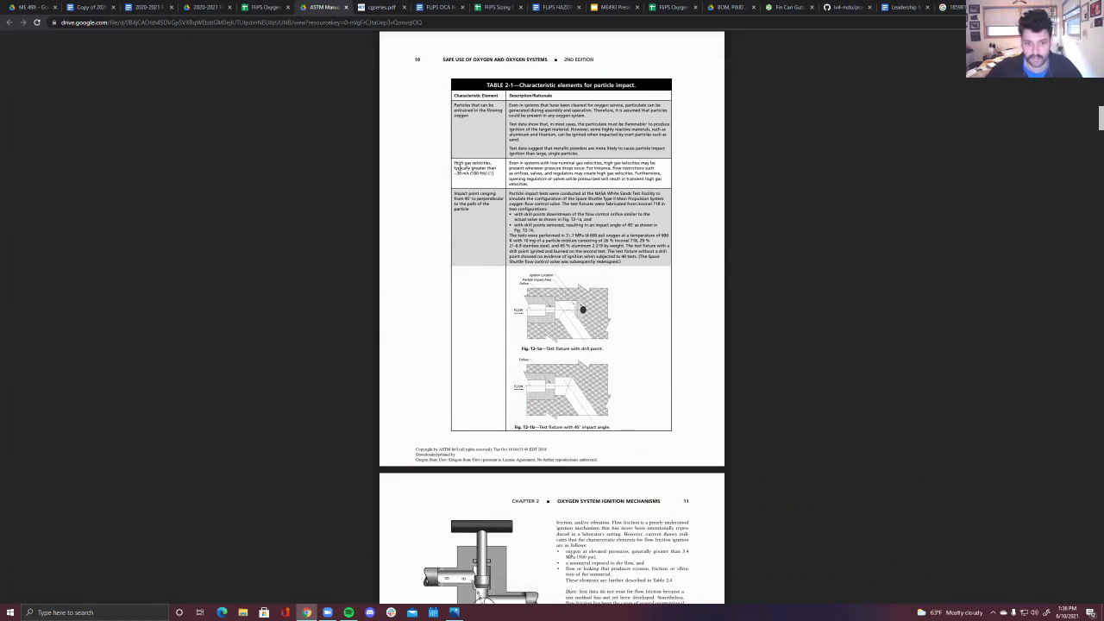
drag(452, 162, 494, 174)
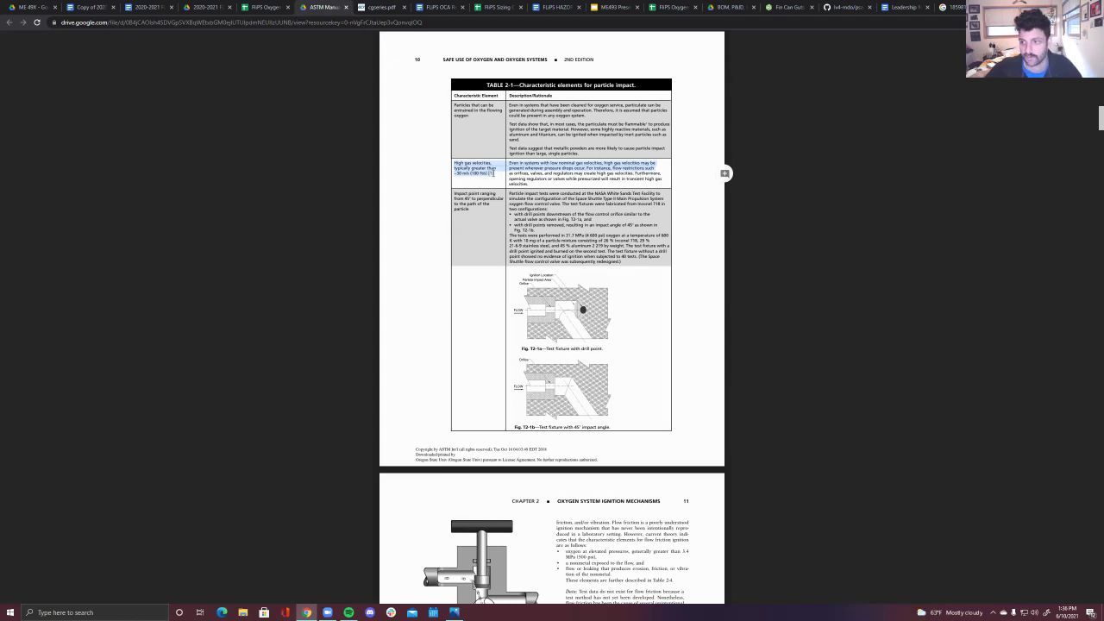
click(517, 177)
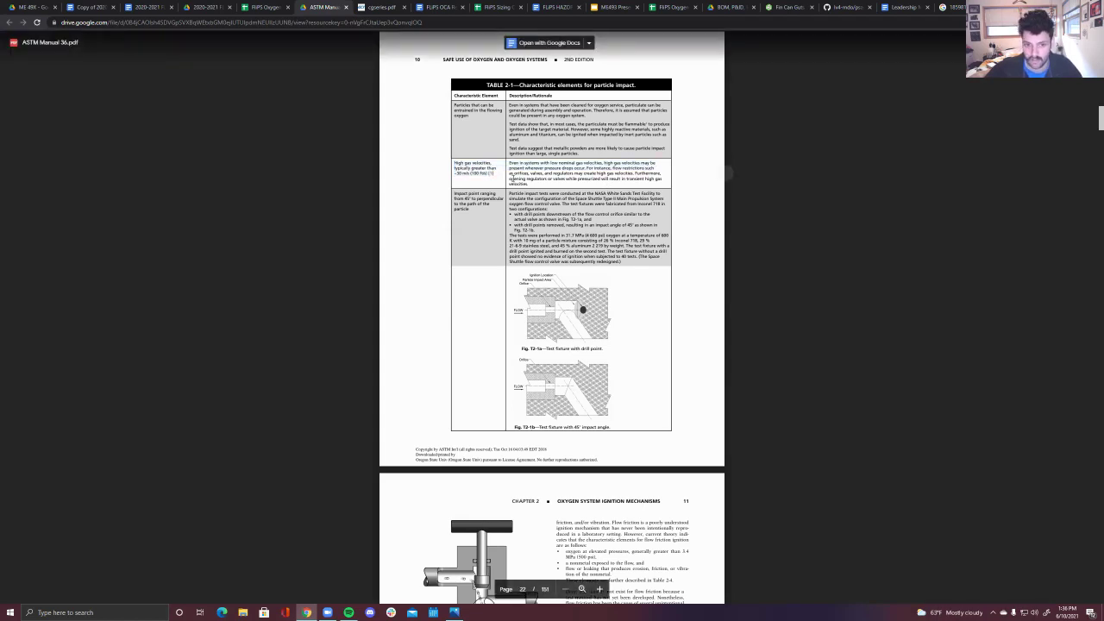
- Examine the remaining Chapter 2 ignition mechanisms, from heat of compression and flow friction through to resonance and external heat
scroll(518, 177, down, 3)
scroll(517, 177, down, 15)
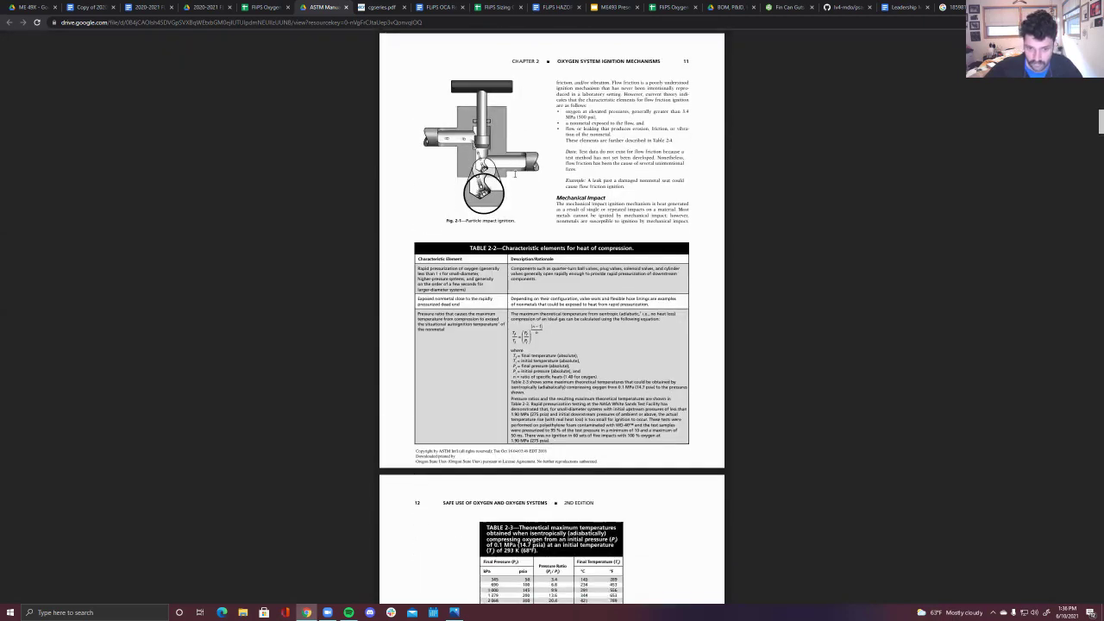
scroll(517, 177, up, 1)
scroll(518, 177, down, 3)
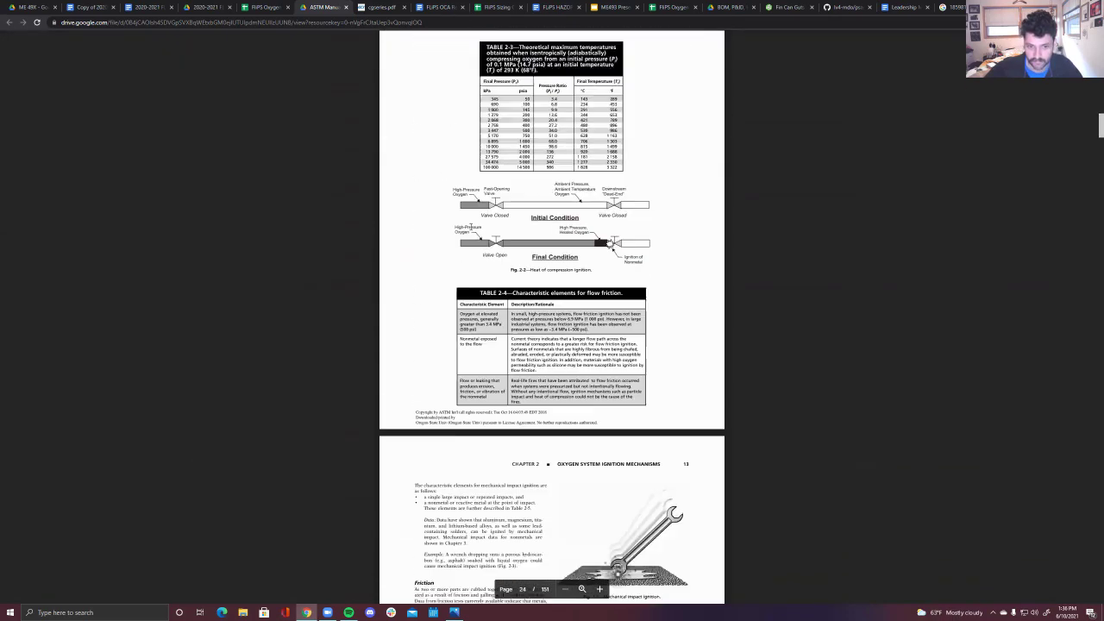
scroll(551, 345, down, 18)
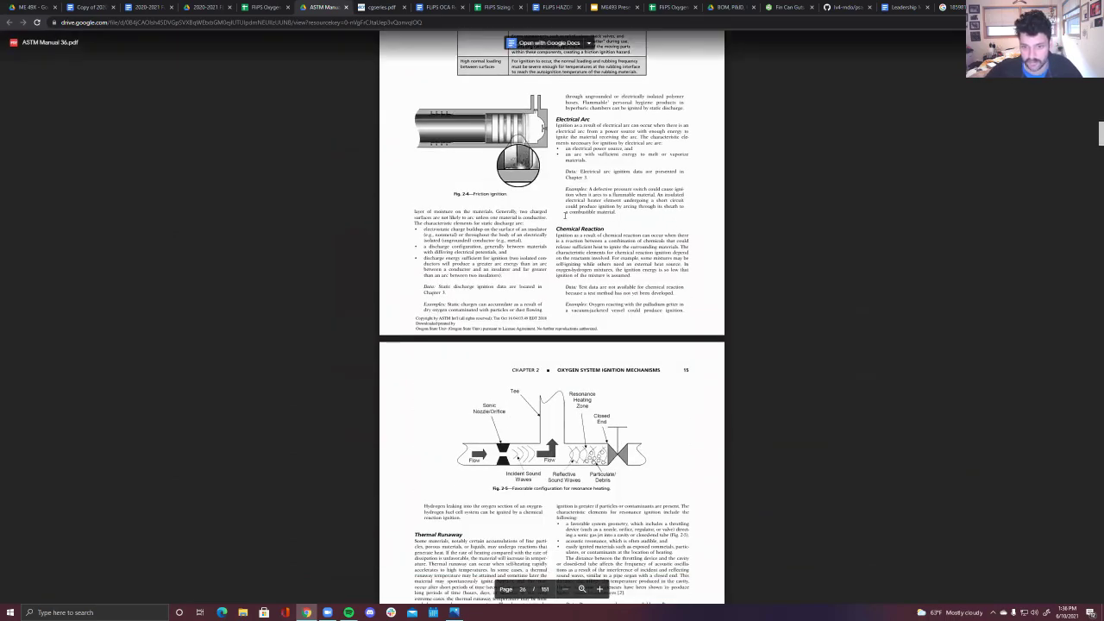
scroll(612, 207, down, 2)
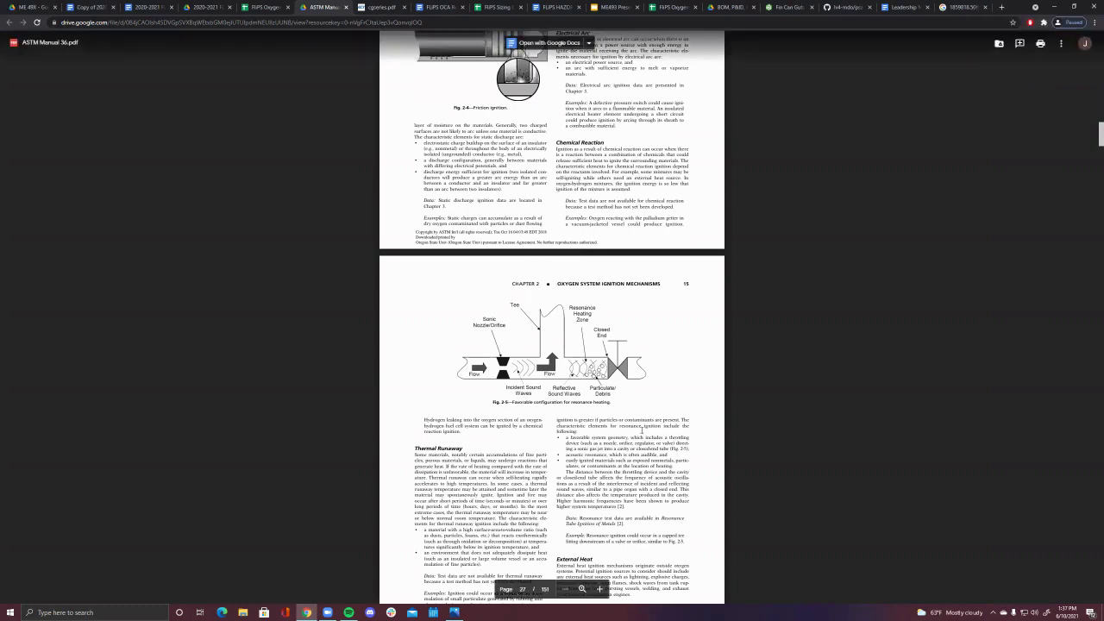
scroll(473, 257, down, 2)
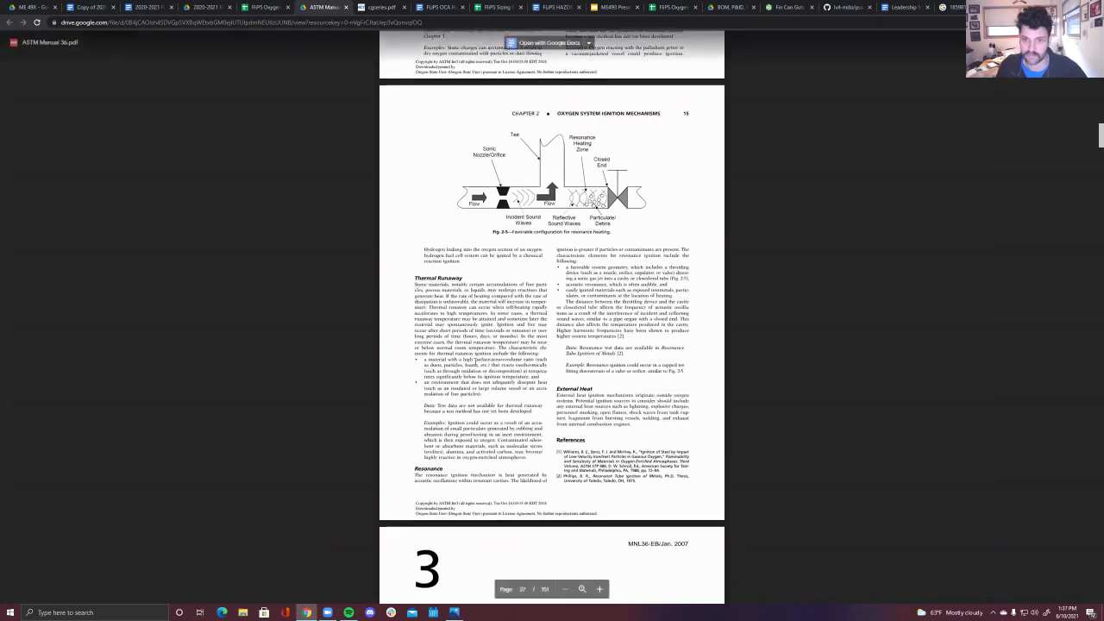
scroll(428, 465, up, 1)
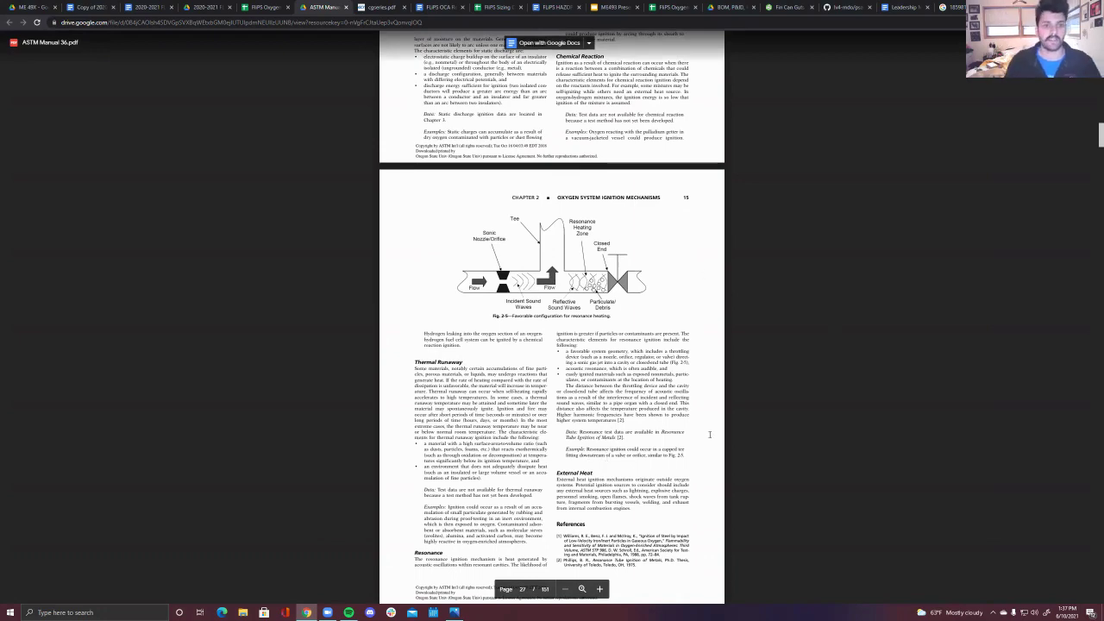
- Return to the 2020-2021 FLIPS Capstone folder in Google Drive and open the ME 493 HW2 document from its ME 49X folder
click(267, 8)
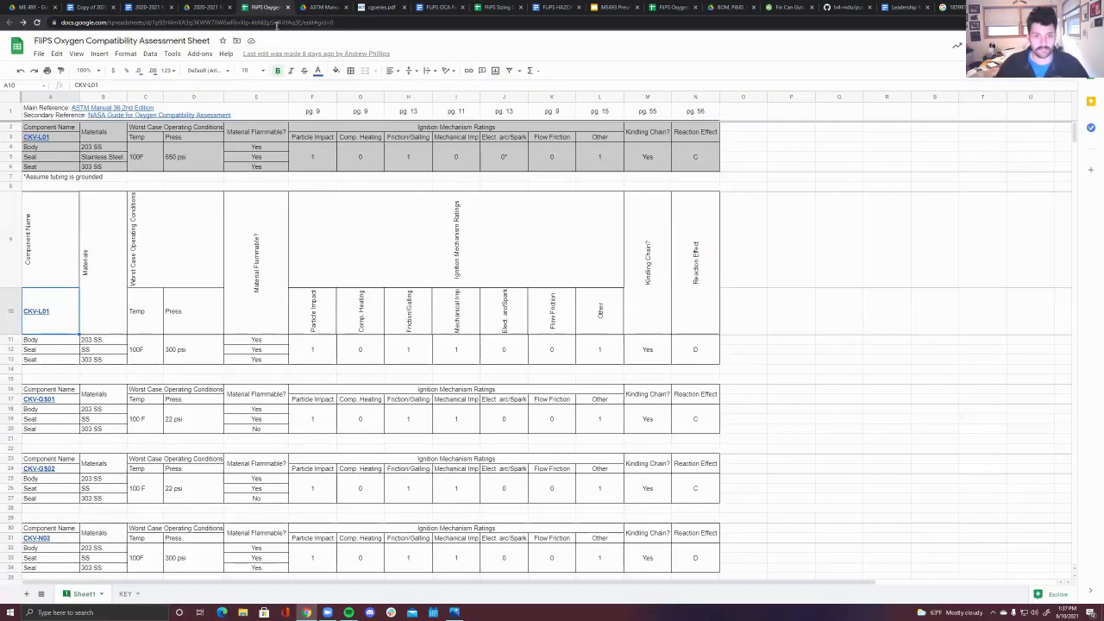
click(207, 9)
double_click(474, 118)
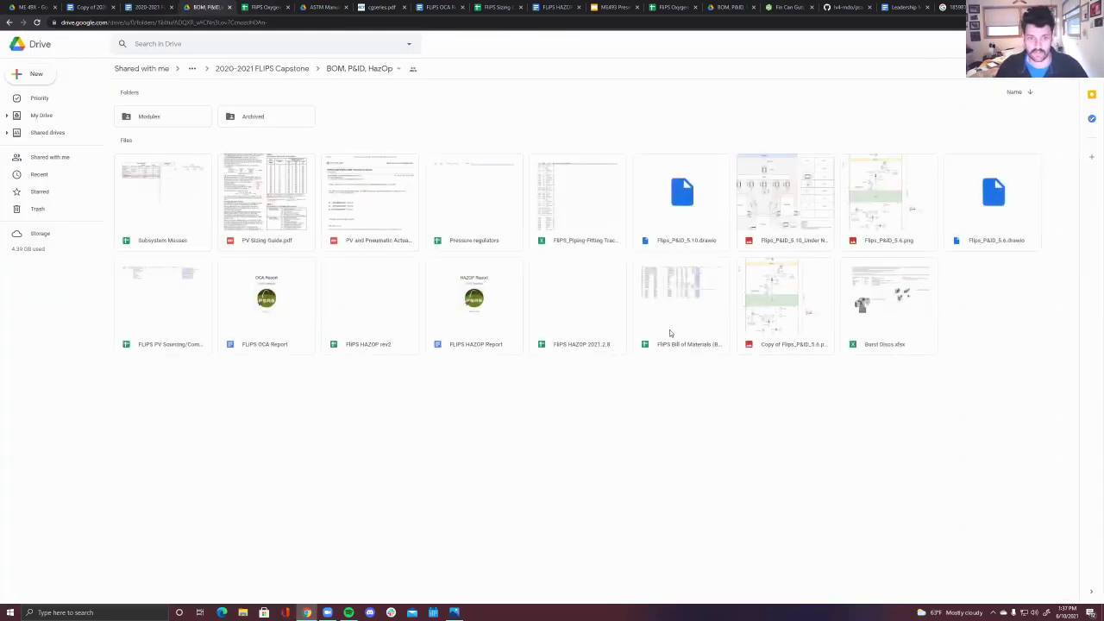
click(243, 69)
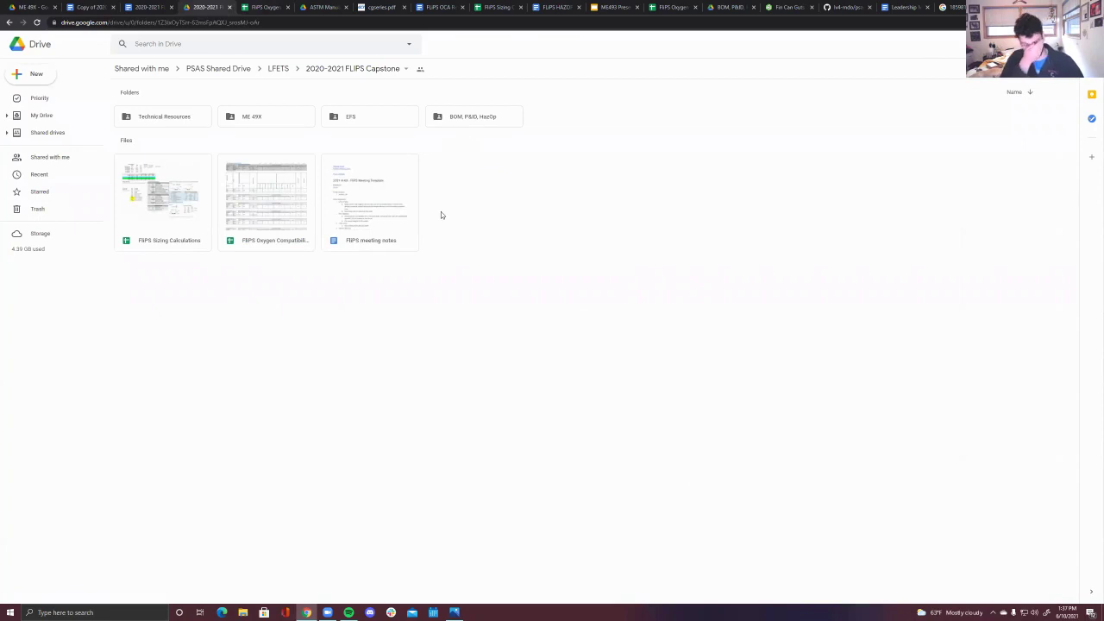
double_click(264, 117)
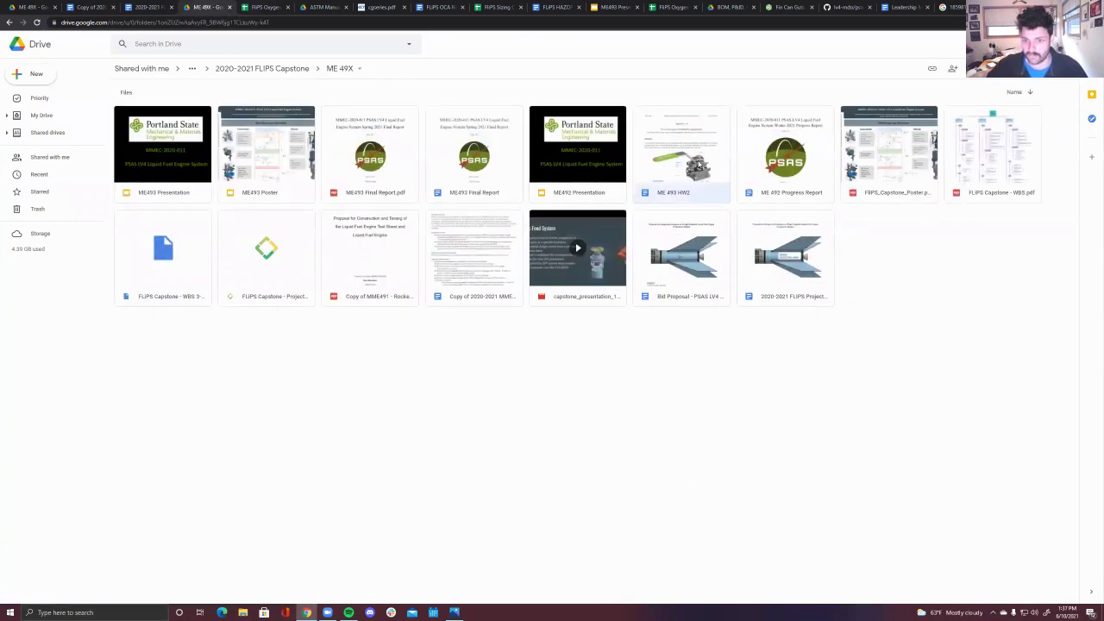
double_click(697, 166)
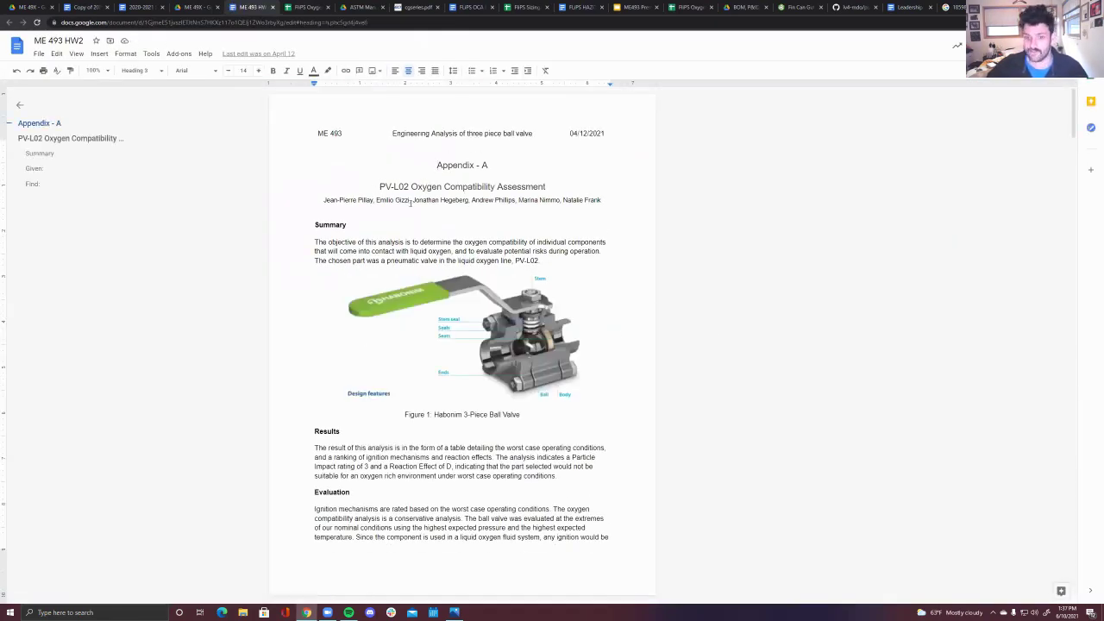
- Examine the PV-L02 oxygen compatibility write-up, from the ignition mechanism evaluations to the reference tables, and return to its first page
scroll(445, 319, down, 5)
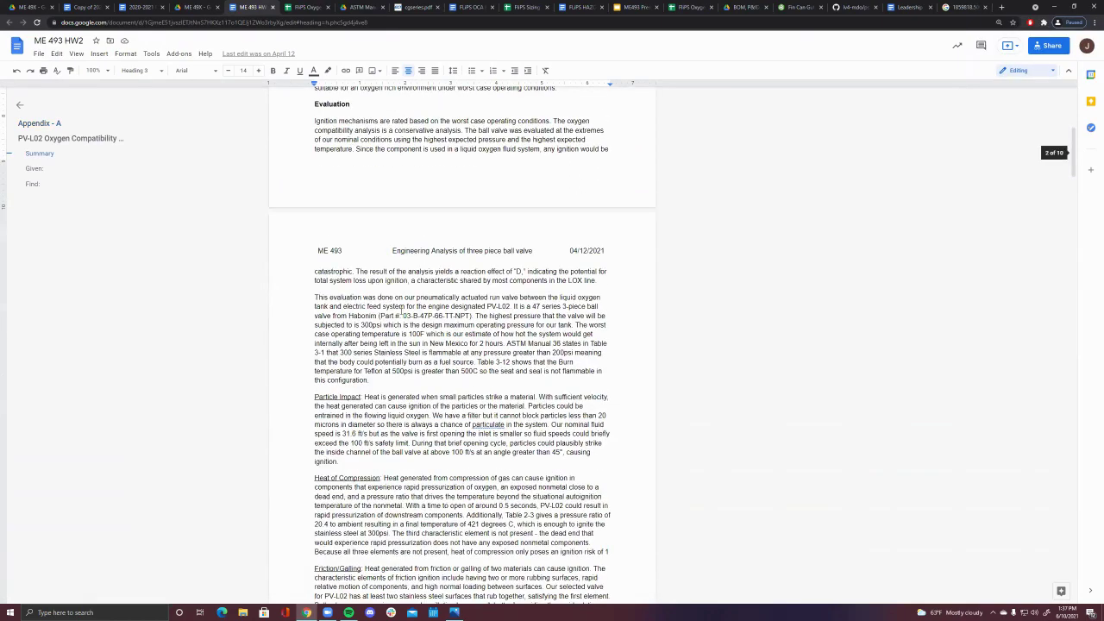
scroll(418, 341, down, 2)
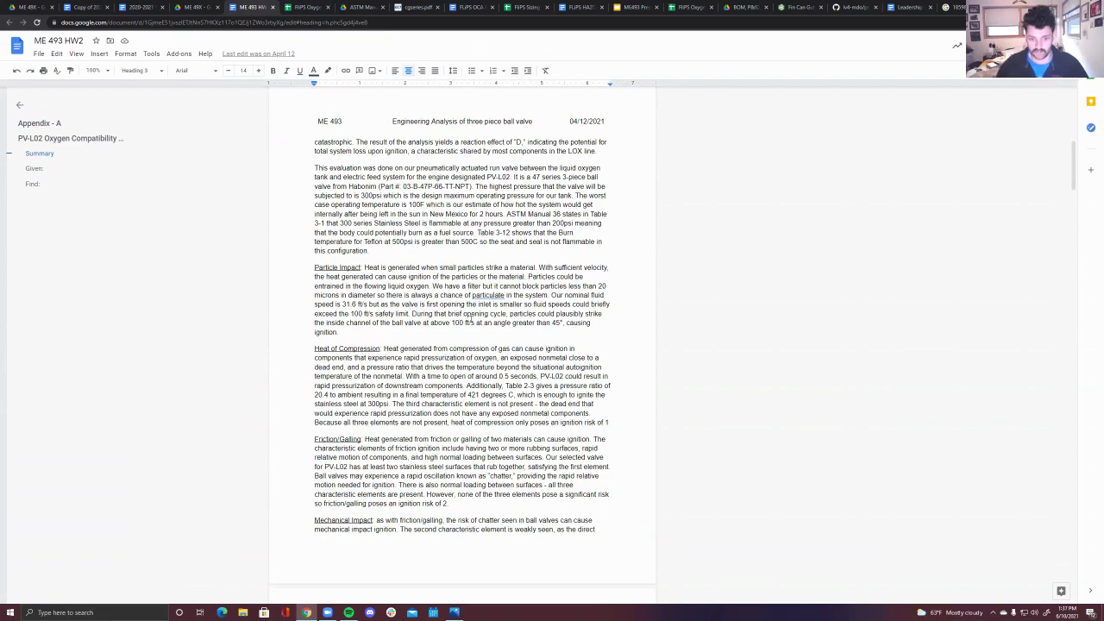
scroll(435, 256, down, 15)
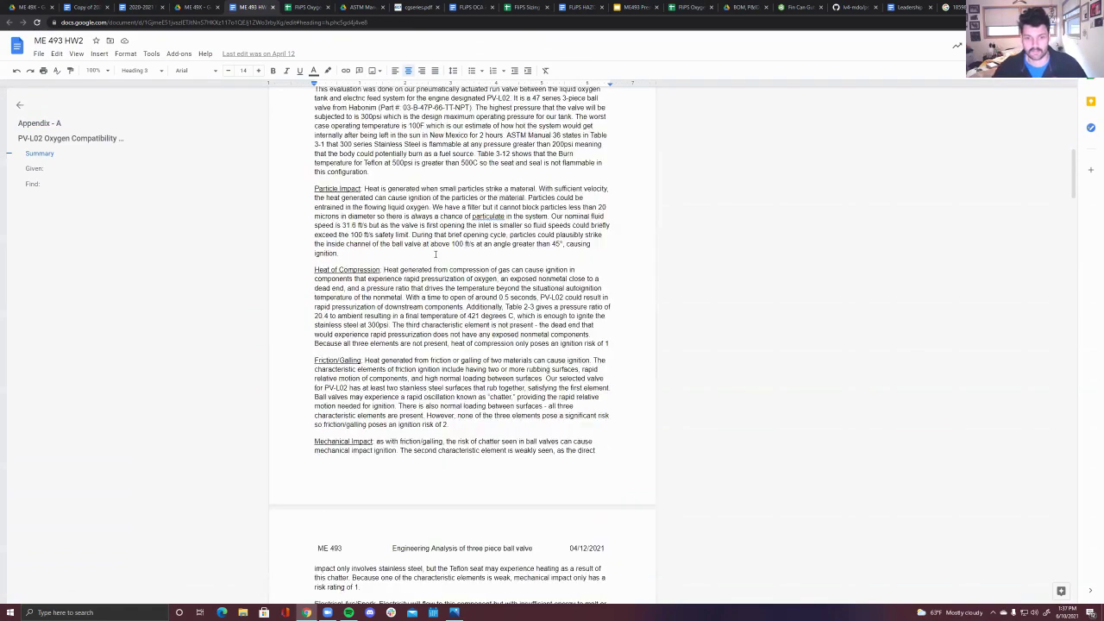
scroll(435, 255, down, 15)
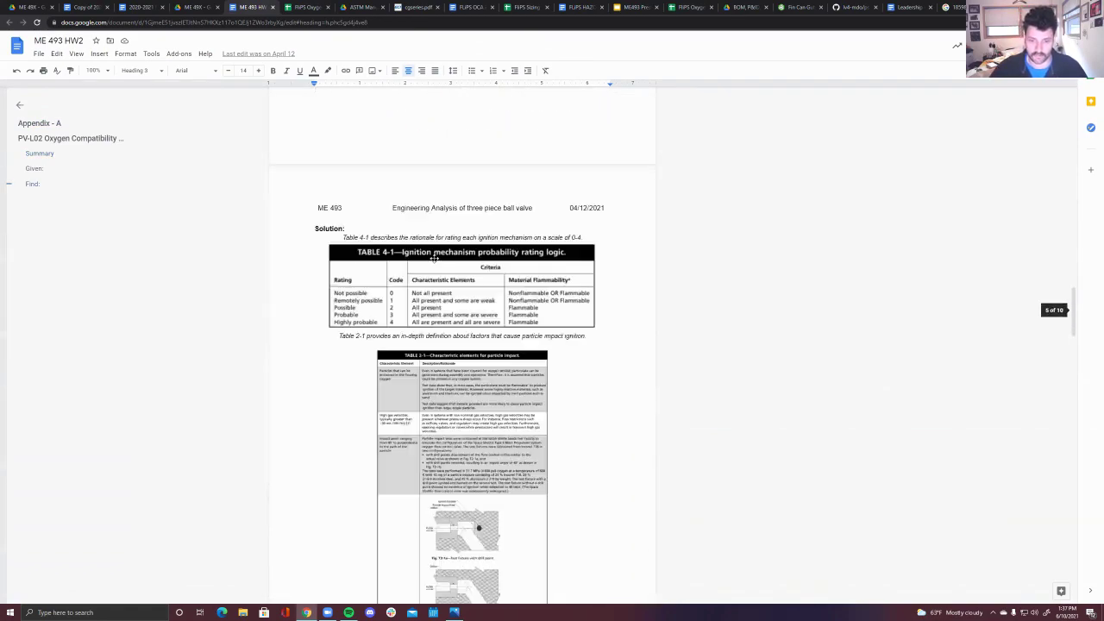
scroll(428, 271, down, 5)
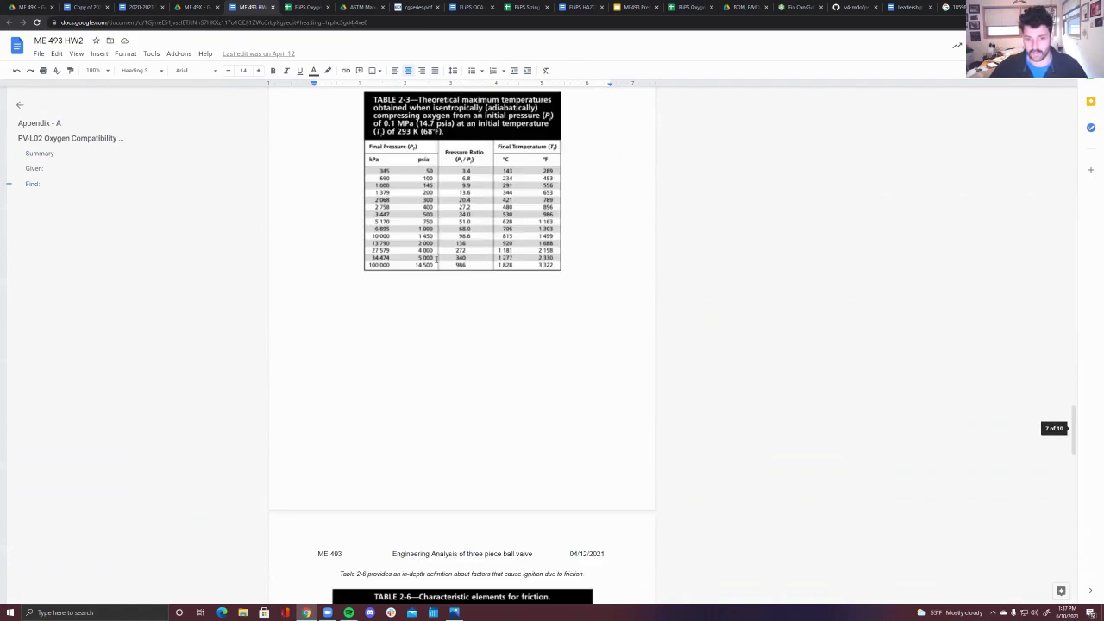
scroll(427, 258, up, 10)
scroll(428, 259, up, 20)
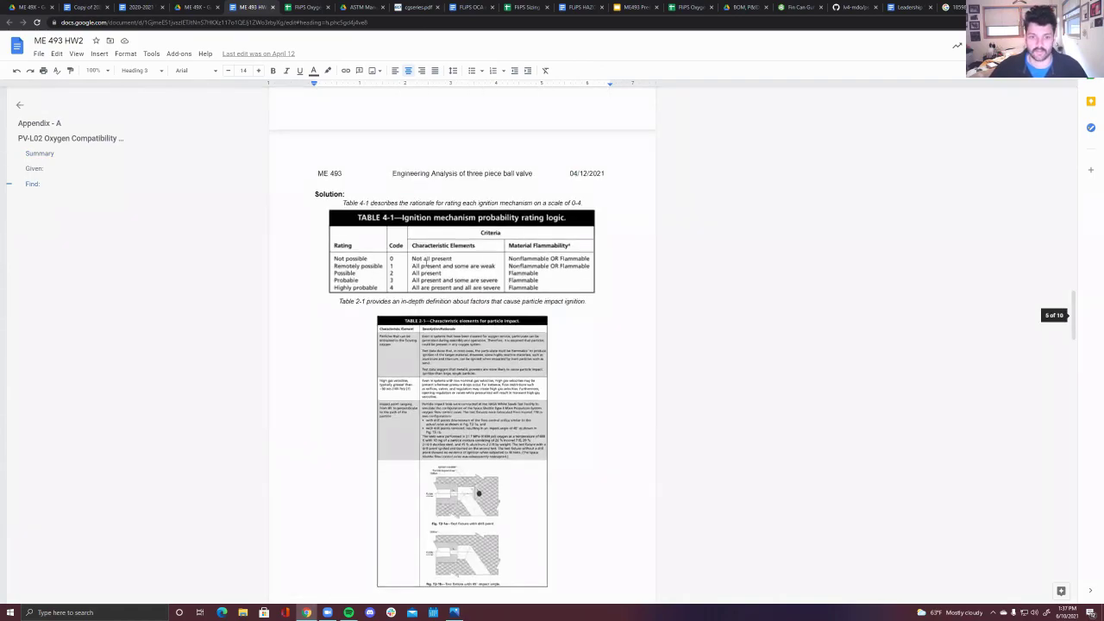
scroll(425, 265, up, 3)
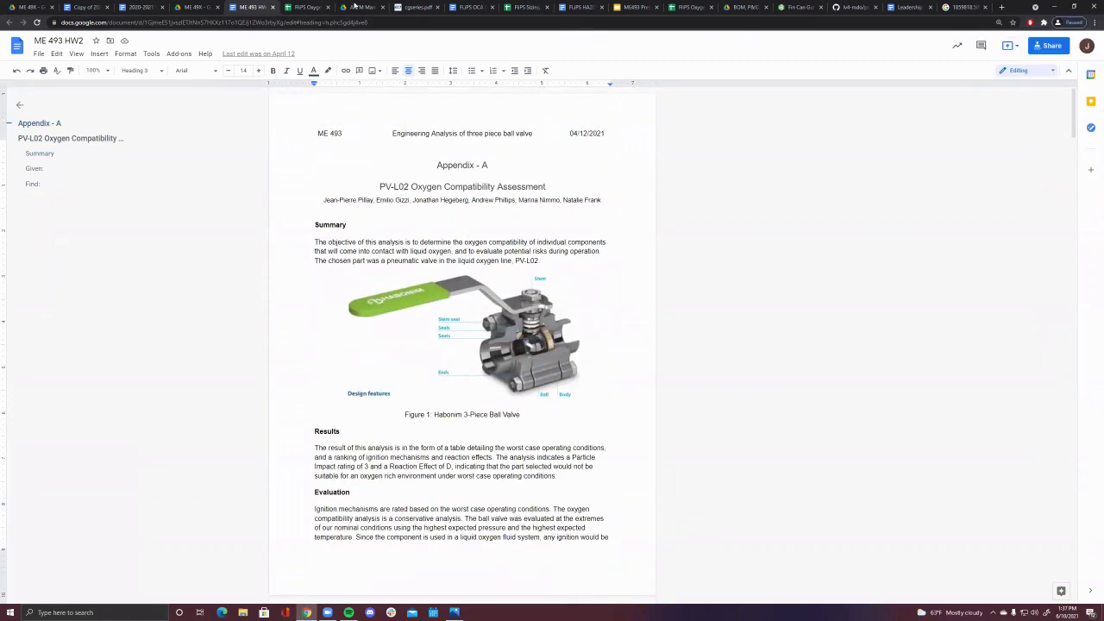
- Switch to the ME493 Presentation and advance from the Oxygen Compatibility Assessment slide to the Bill of Materials slide
click(576, 7)
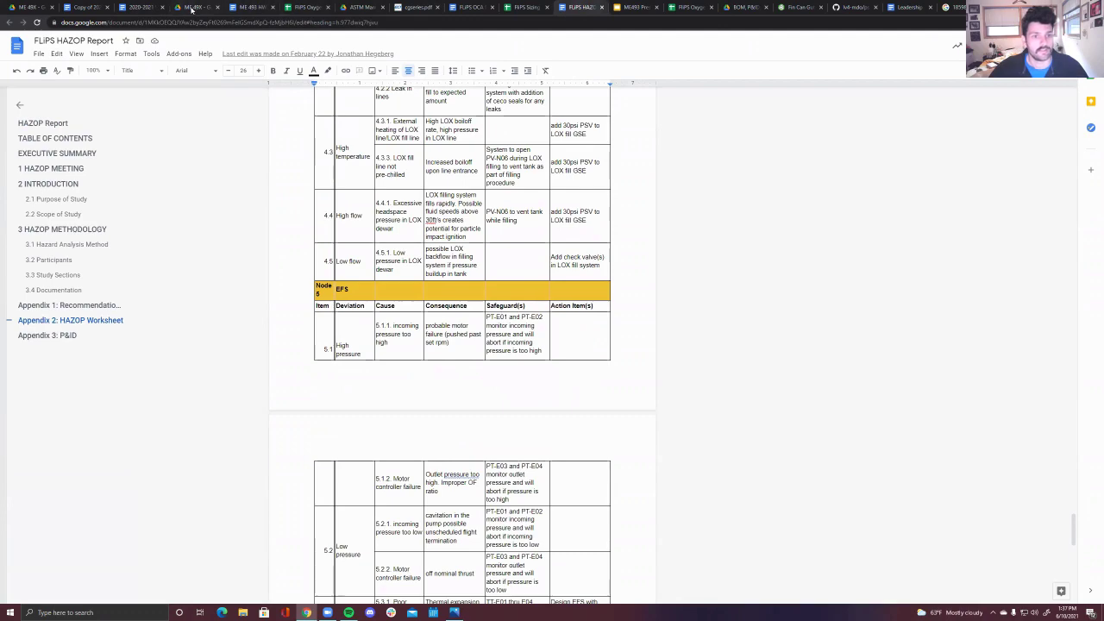
click(635, 10)
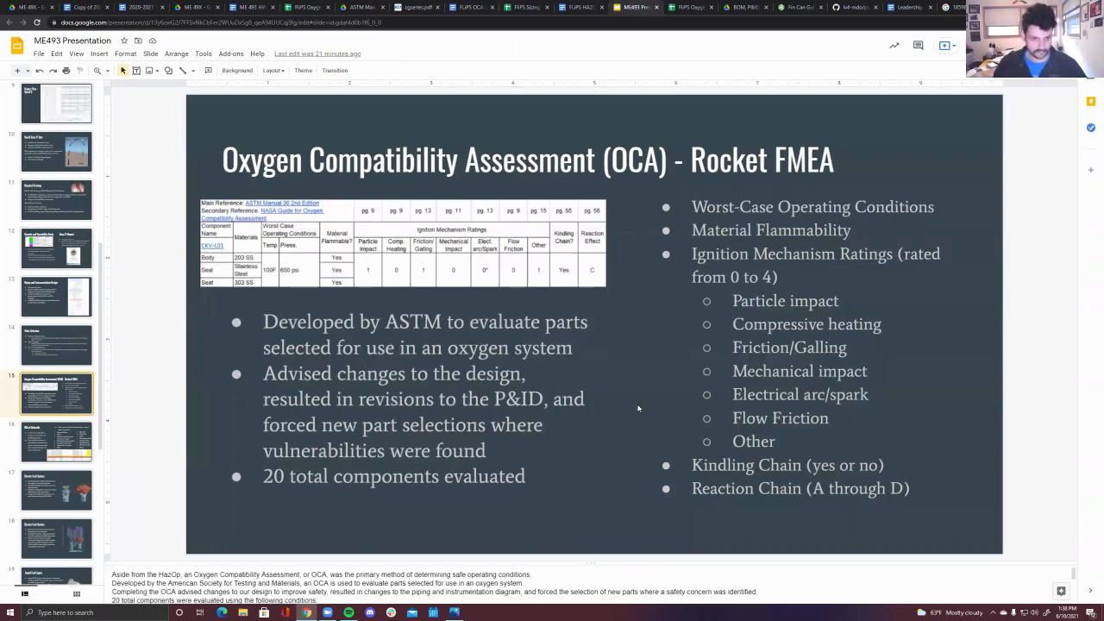
key(Down)
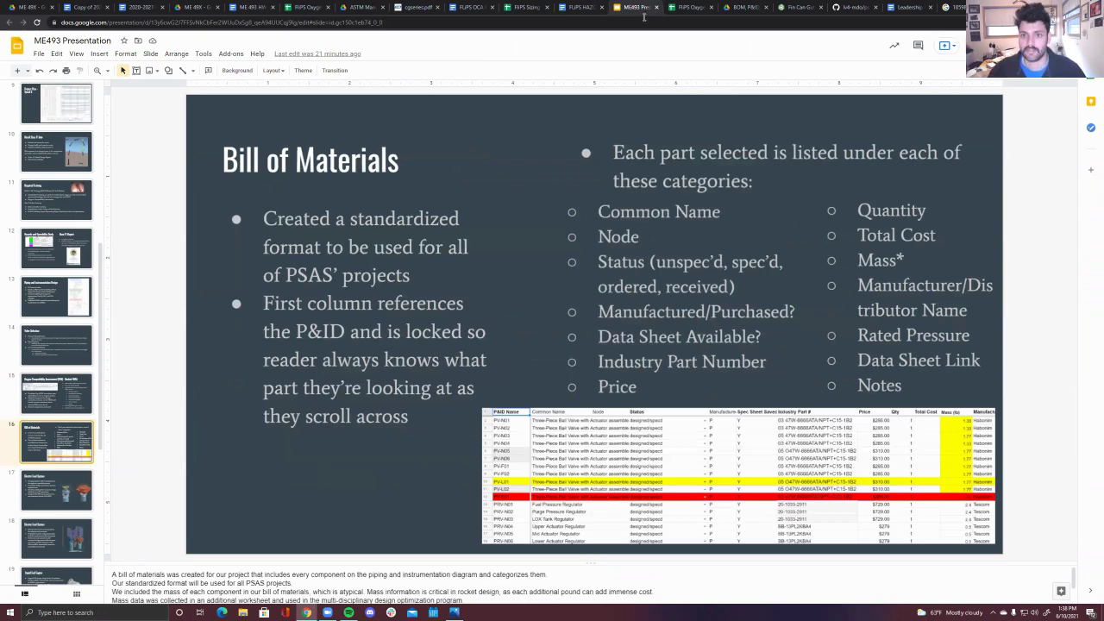
- Open the FLIPS Bill of Materials spreadsheet from the capstone's BOM, P&ID, HazOp folder and widen its Node column
click(685, 8)
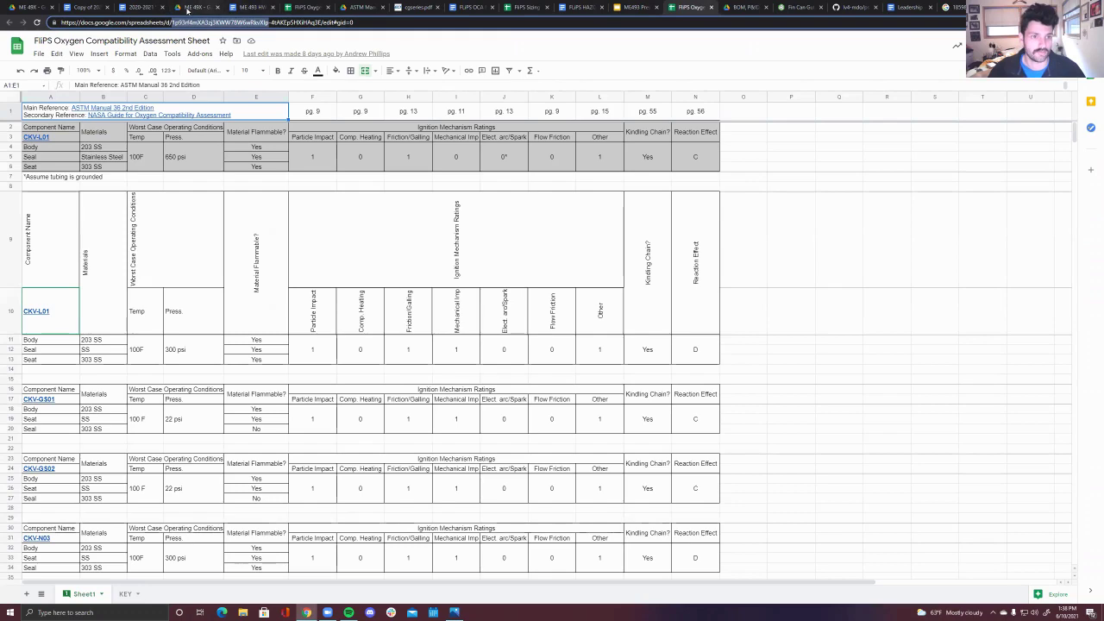
click(191, 7)
click(263, 68)
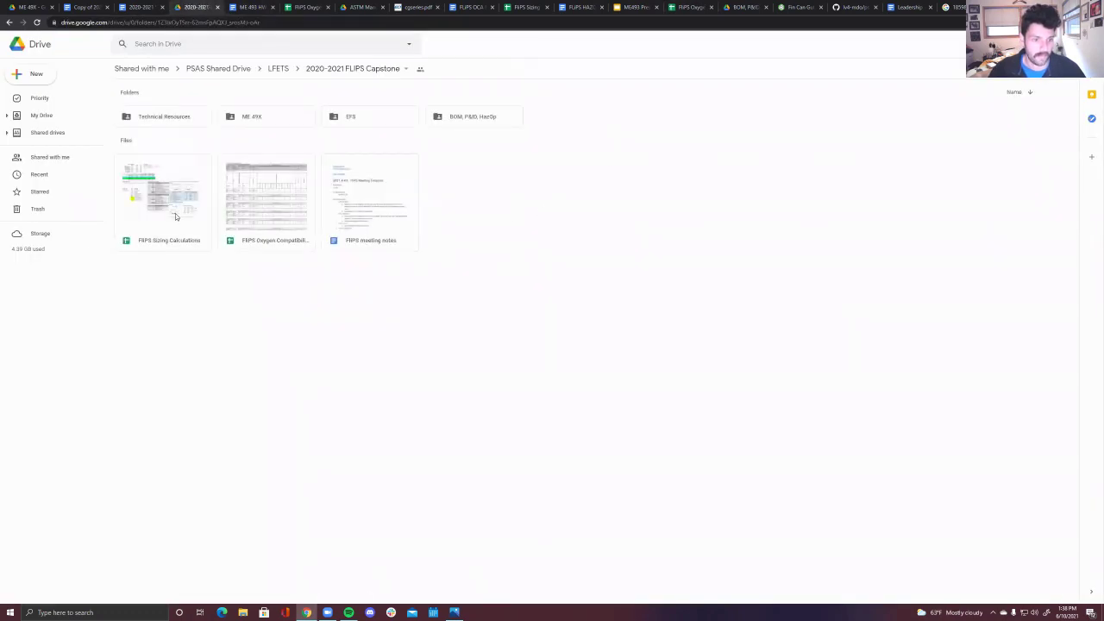
double_click(472, 118)
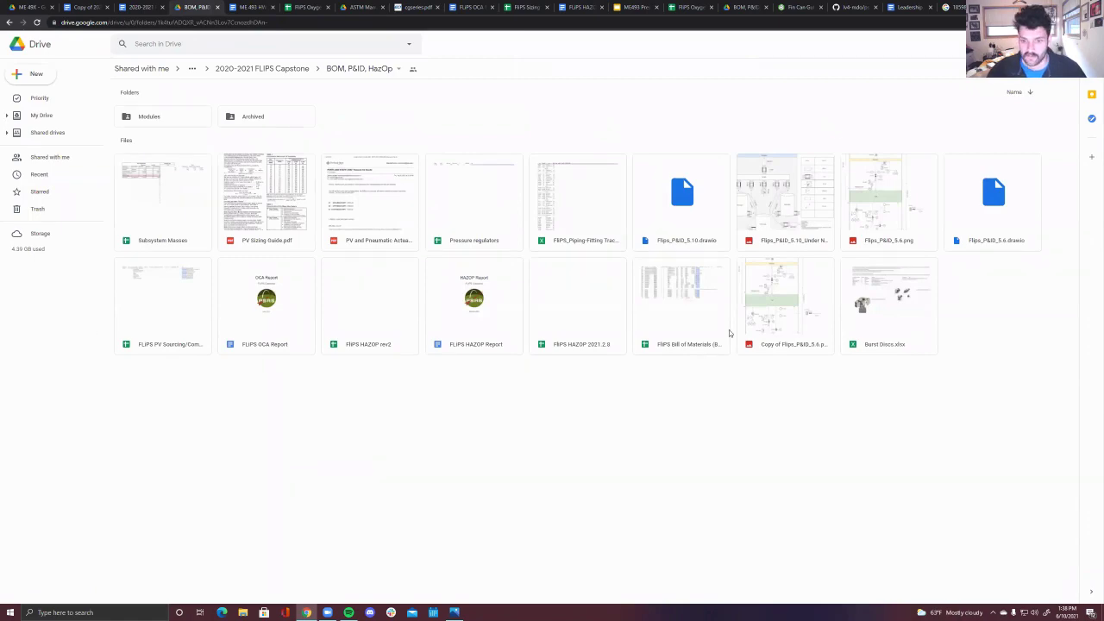
double_click(654, 330)
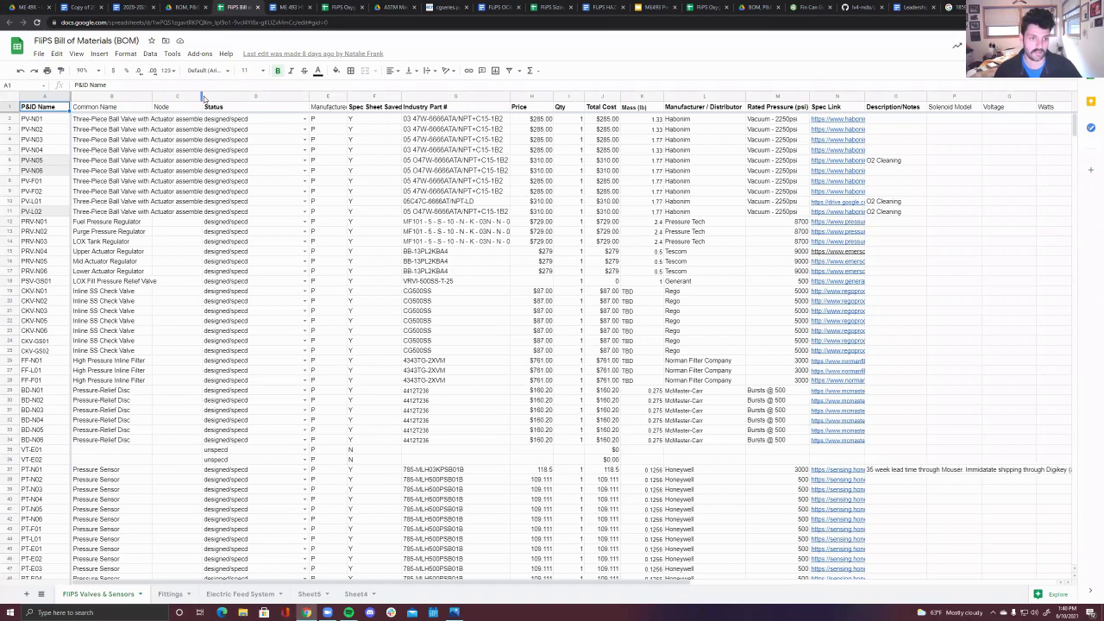
drag(204, 97, 246, 97)
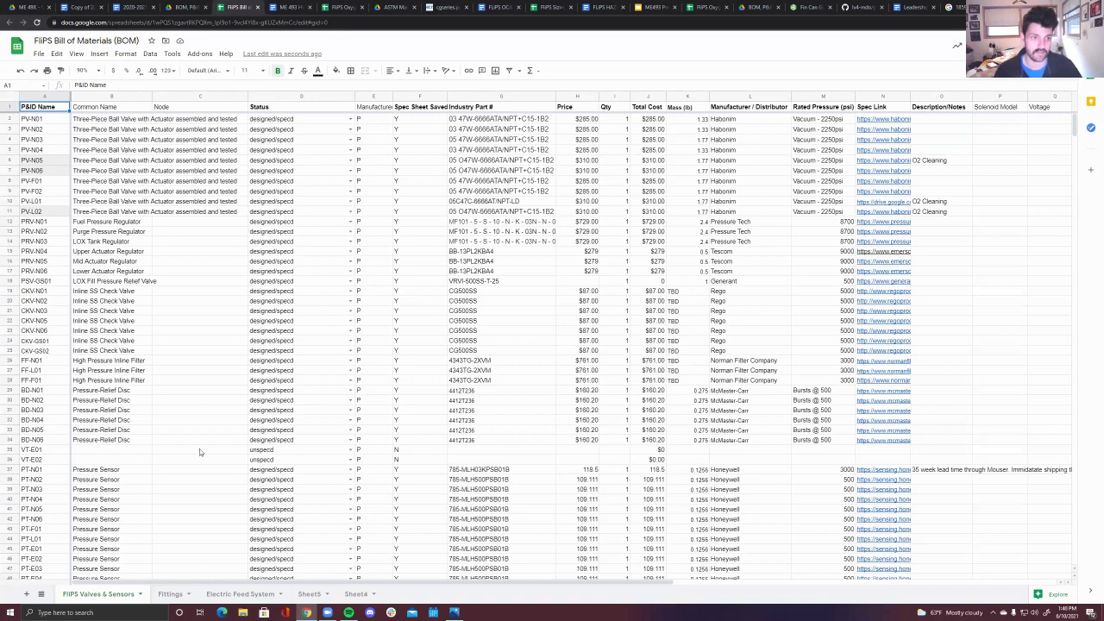
- Widen the Common Name column of the FLiPS Valves & Sensors sheet so the full ball valve descriptions fit
scroll(210, 359, down, 3)
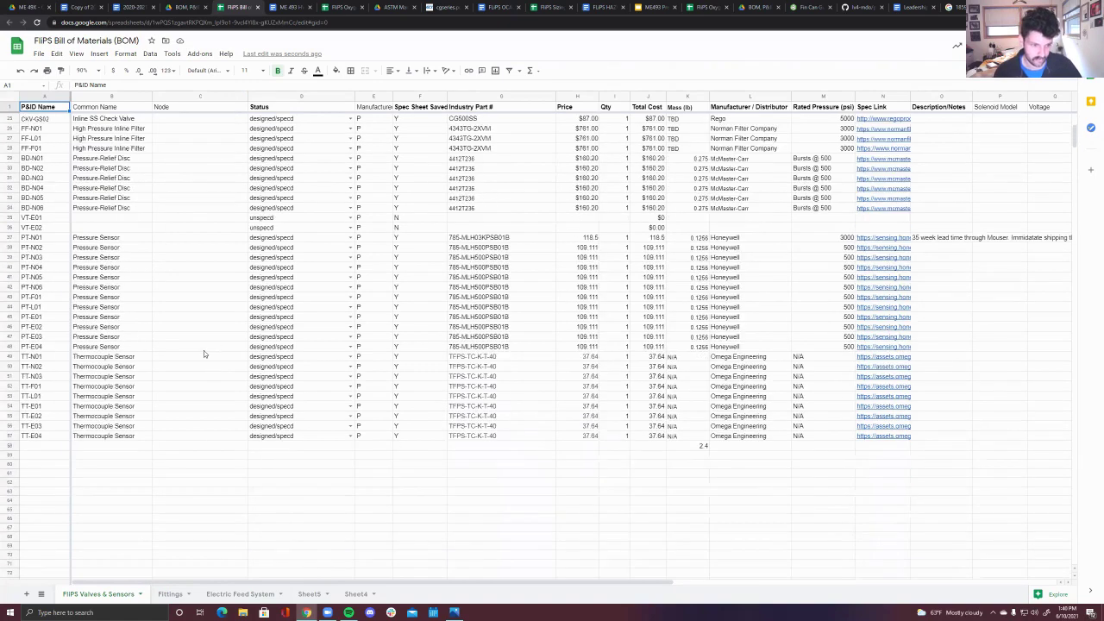
scroll(204, 350, up, 3)
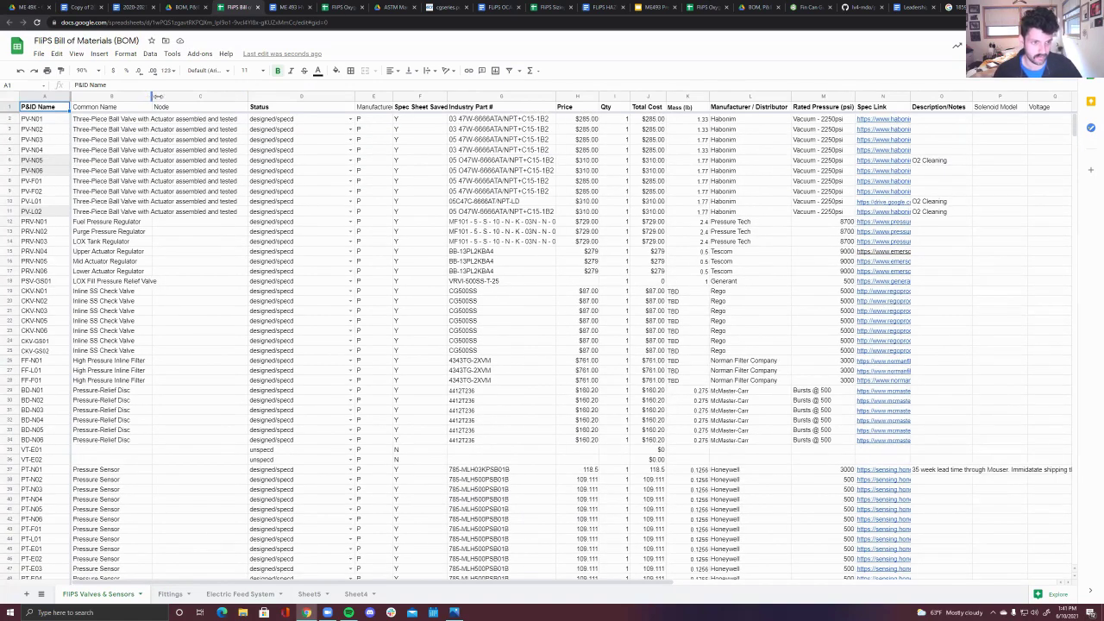
drag(152, 97, 240, 100)
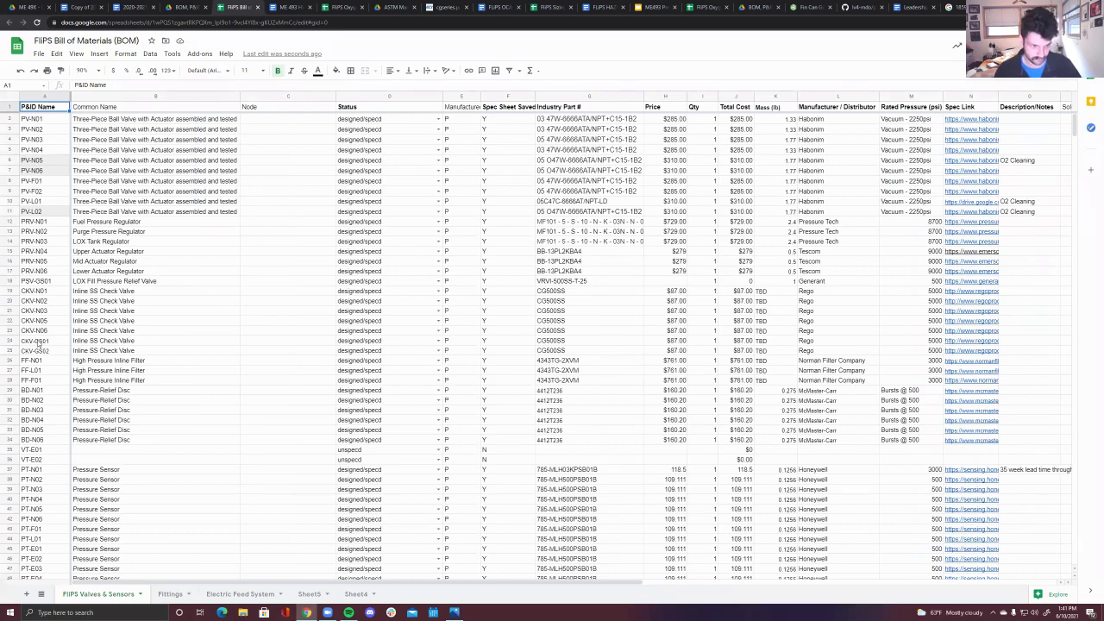
- Display the available status options for the Upper Actuator Regulator PRV-N04 and close the list without choosing one
scroll(43, 455, down, 1)
scroll(41, 450, down, 4)
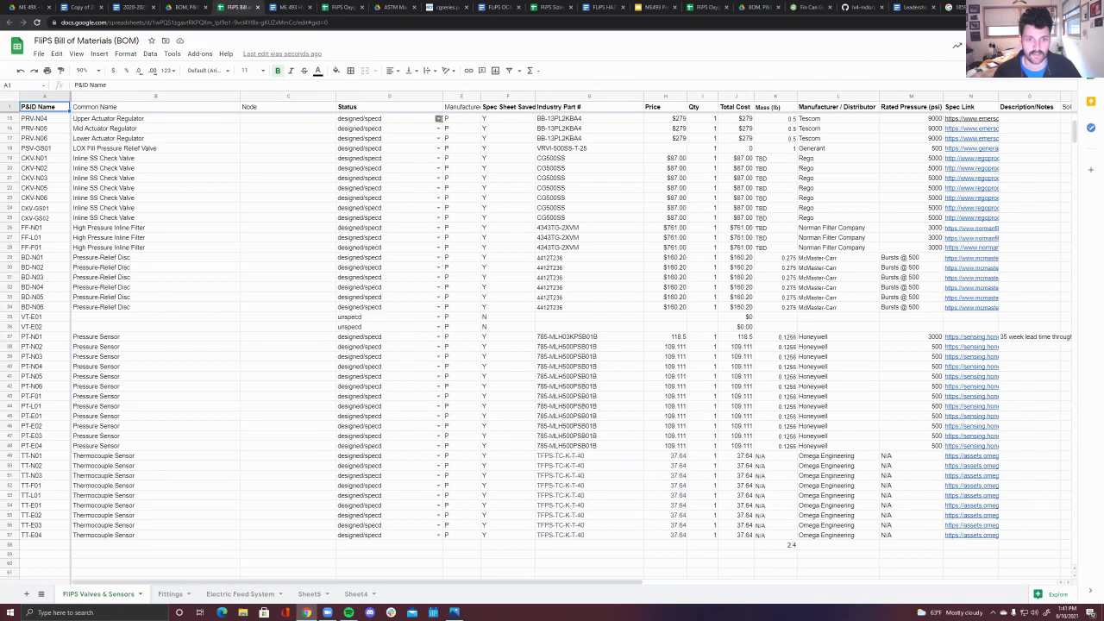
click(438, 119)
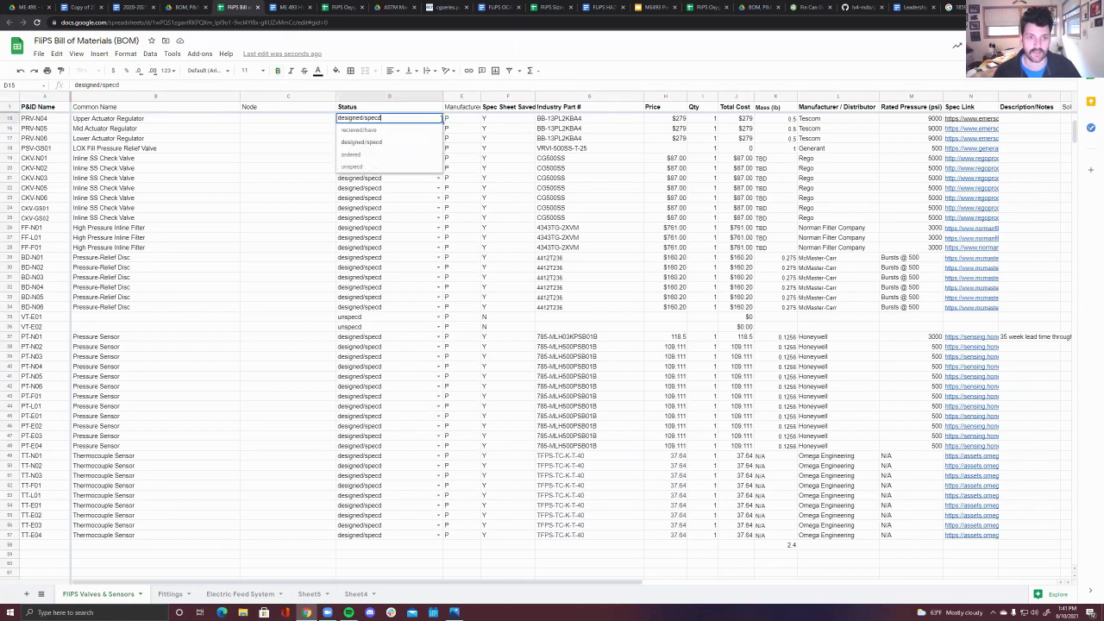
click(289, 135)
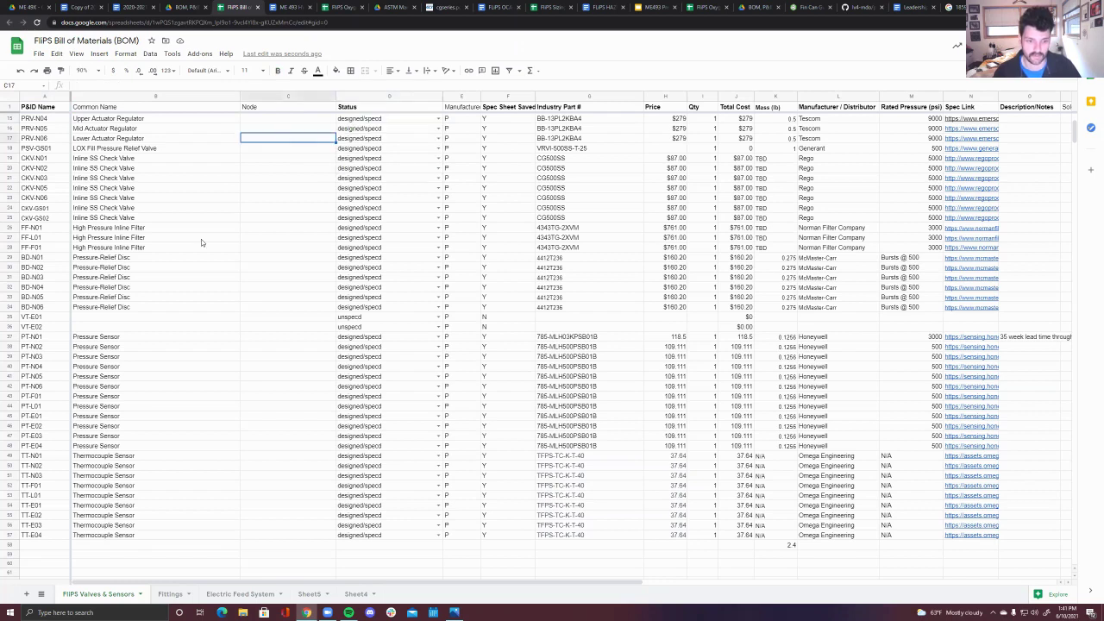
- Select the status cell of VT-E01 and return to the first rows of the parts list
click(357, 308)
click(375, 317)
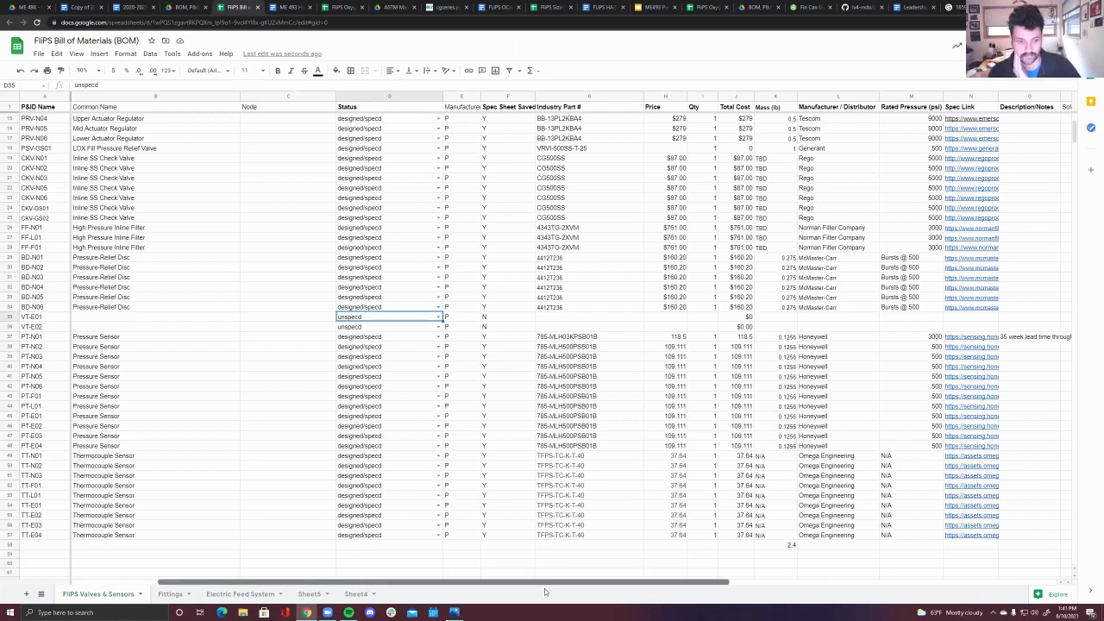
drag(544, 588, 483, 587)
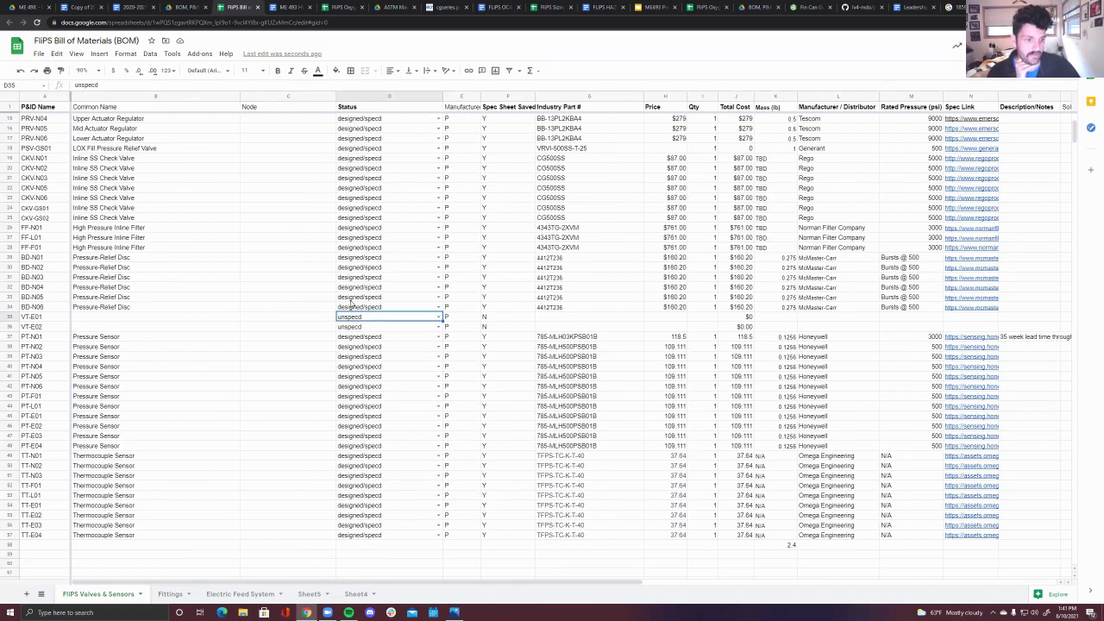
scroll(369, 303, up, 4)
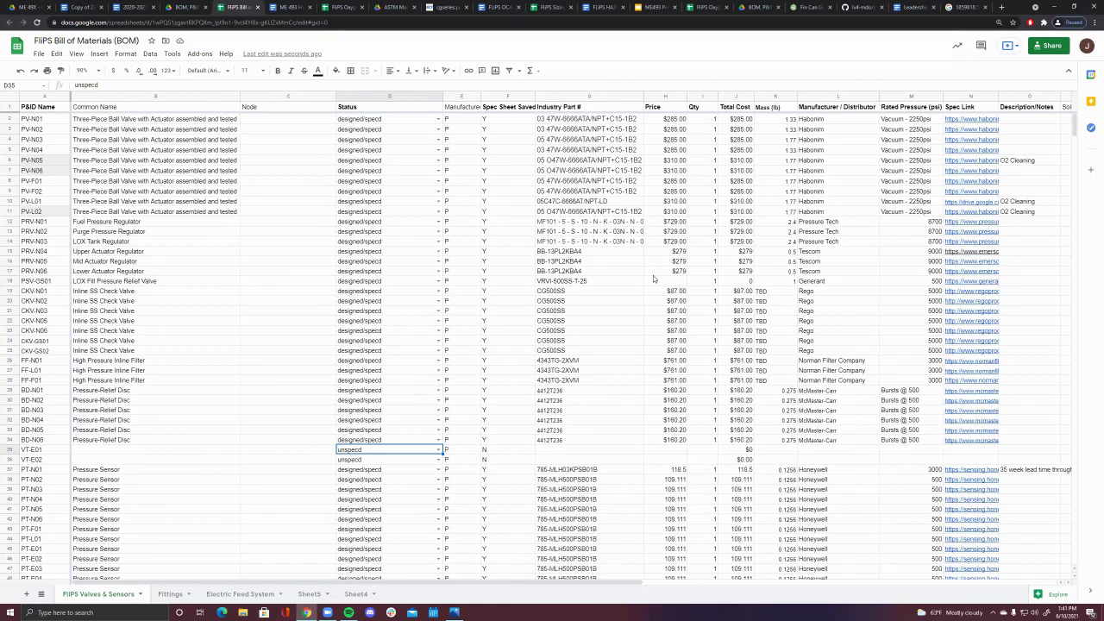
- Check the BOM, P&ID, HazOp folder and the 2020-2021 FLIPS Project Proposal, and return to the bill of materials
click(186, 7)
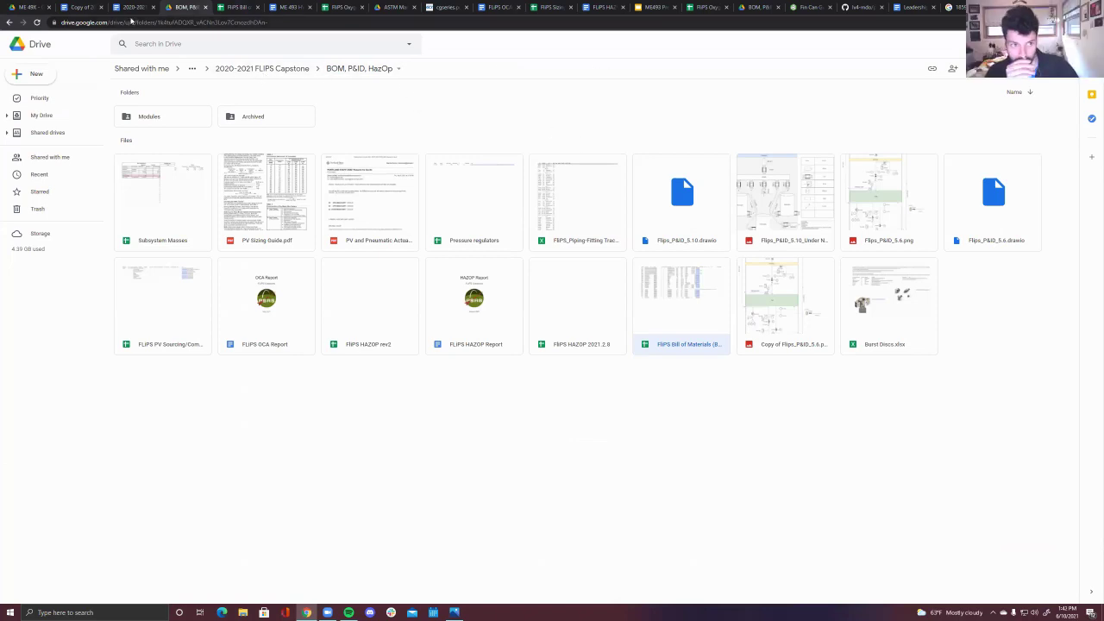
click(136, 8)
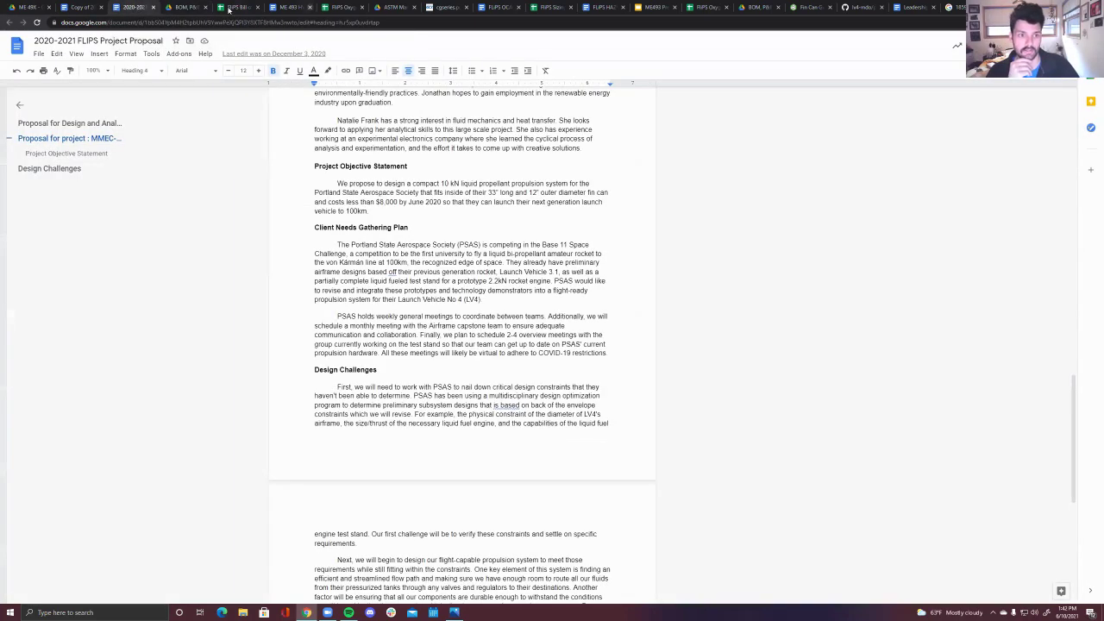
click(186, 7)
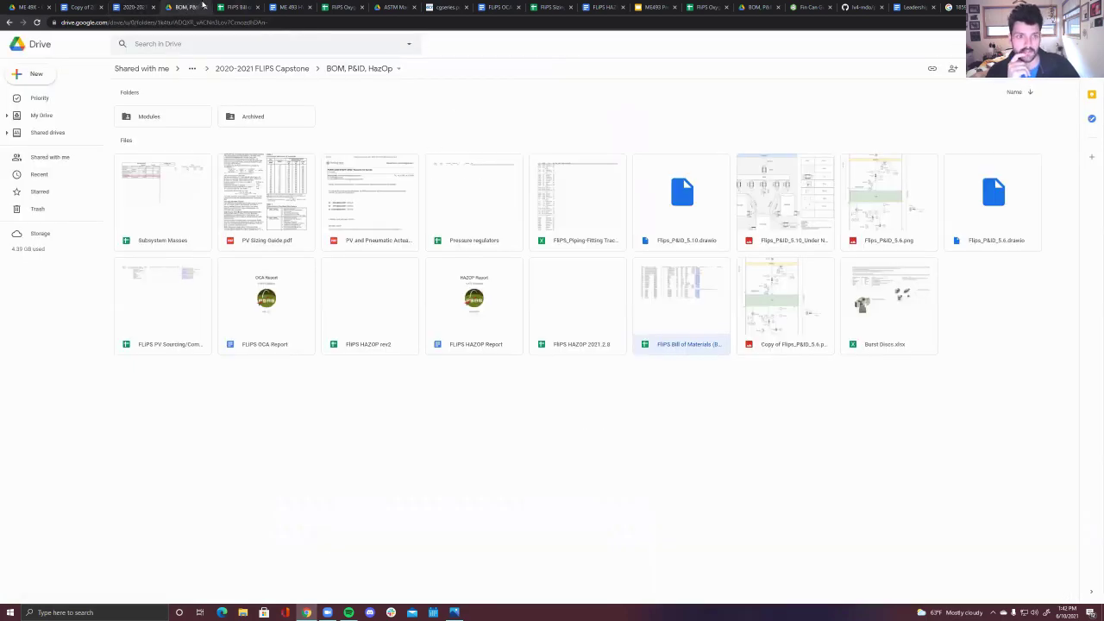
click(238, 8)
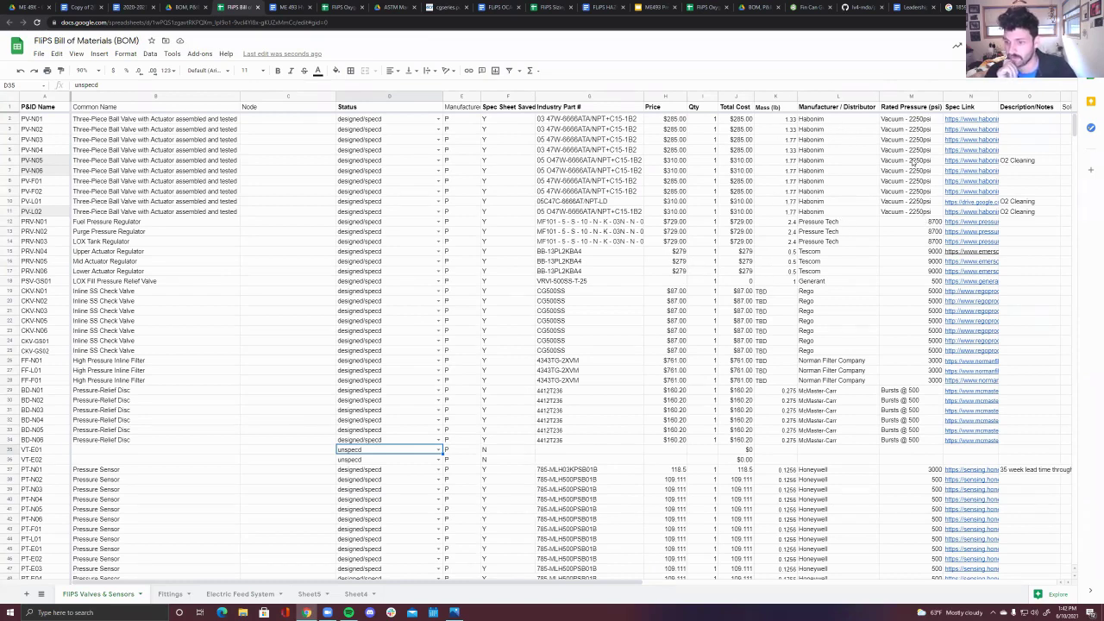
- Review the parts list down to the thermocouple sensors and switch to the Bill of Materials slide in the ME493 Presentation
scroll(907, 179, down, 1)
scroll(894, 292, down, 3)
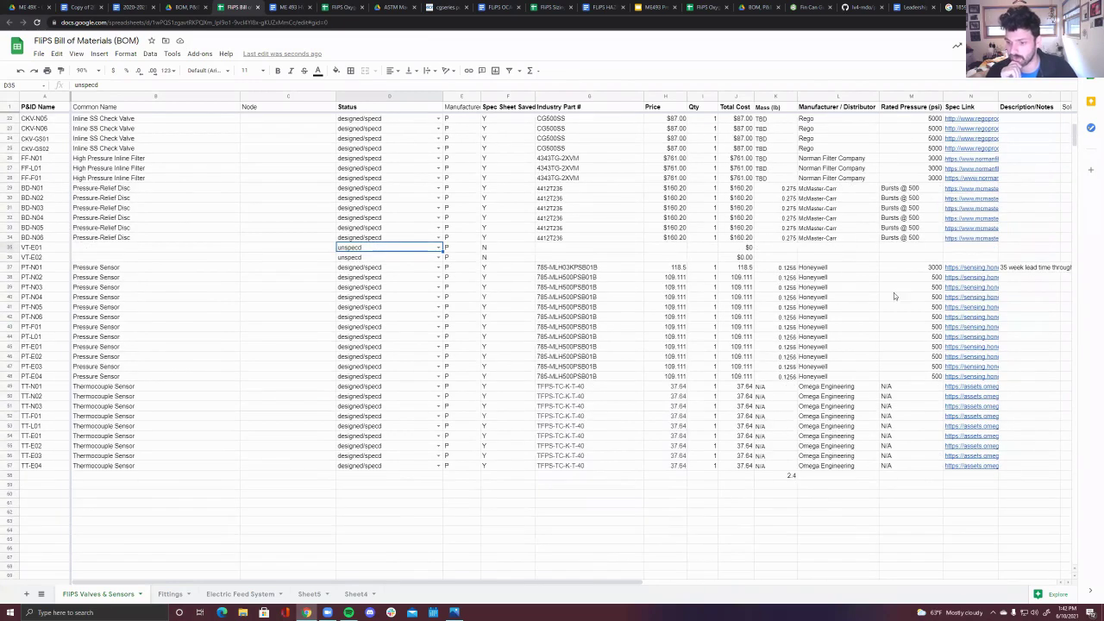
scroll(915, 351, up, 5)
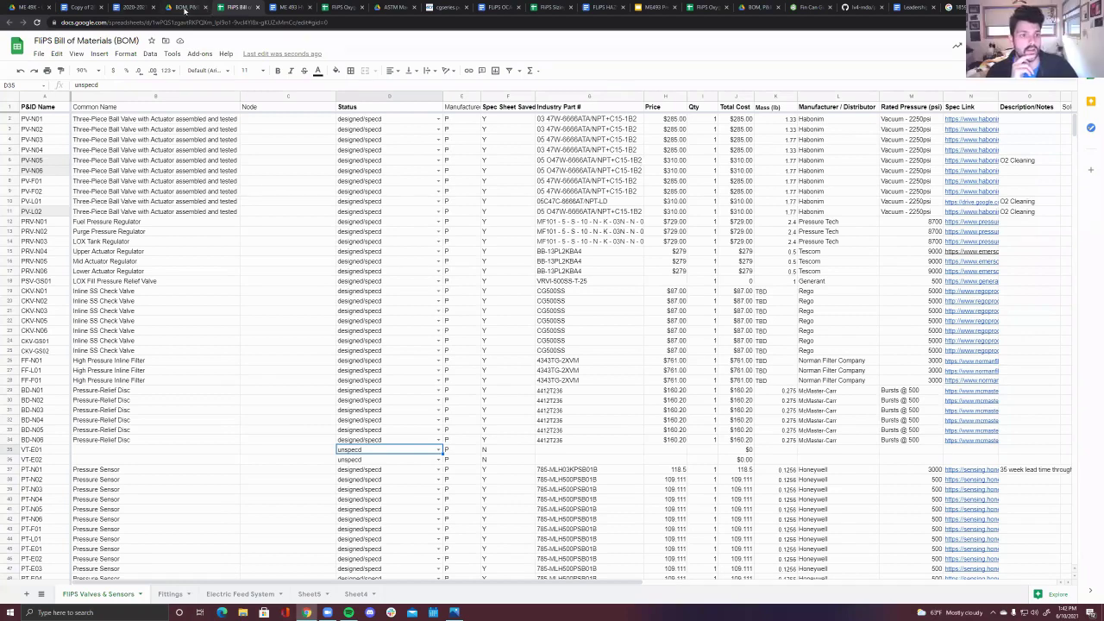
click(184, 8)
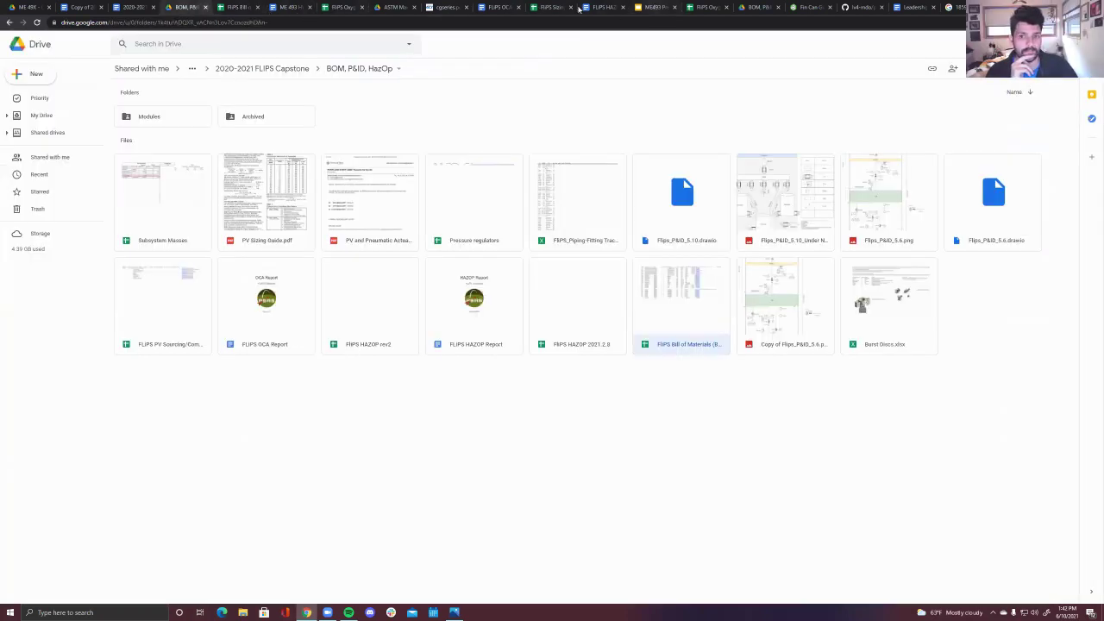
click(653, 7)
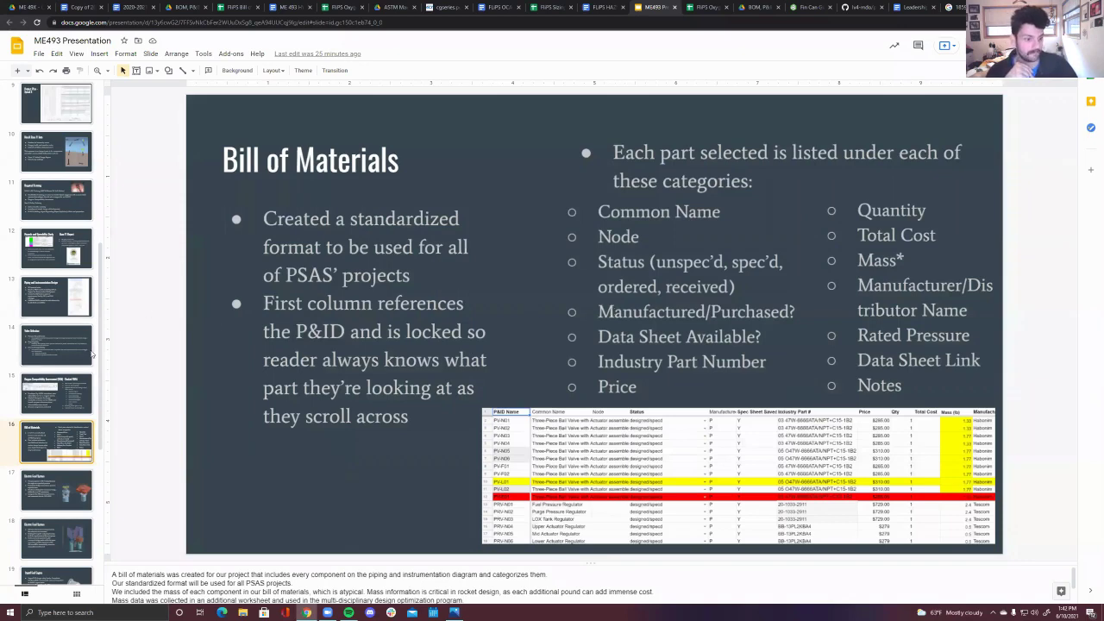
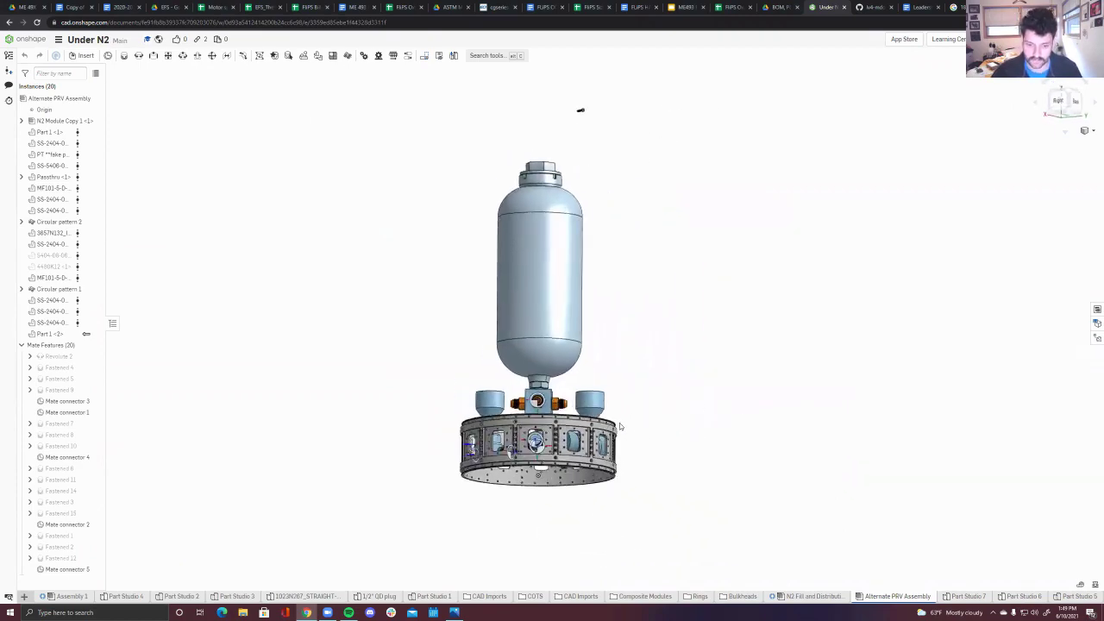
- Examine the Under N2 document's Alternate PRV Assembly from several sides and from above, including the regulators and fittings inside the ring
scroll(633, 389, up, 3)
scroll(656, 371, down, 3)
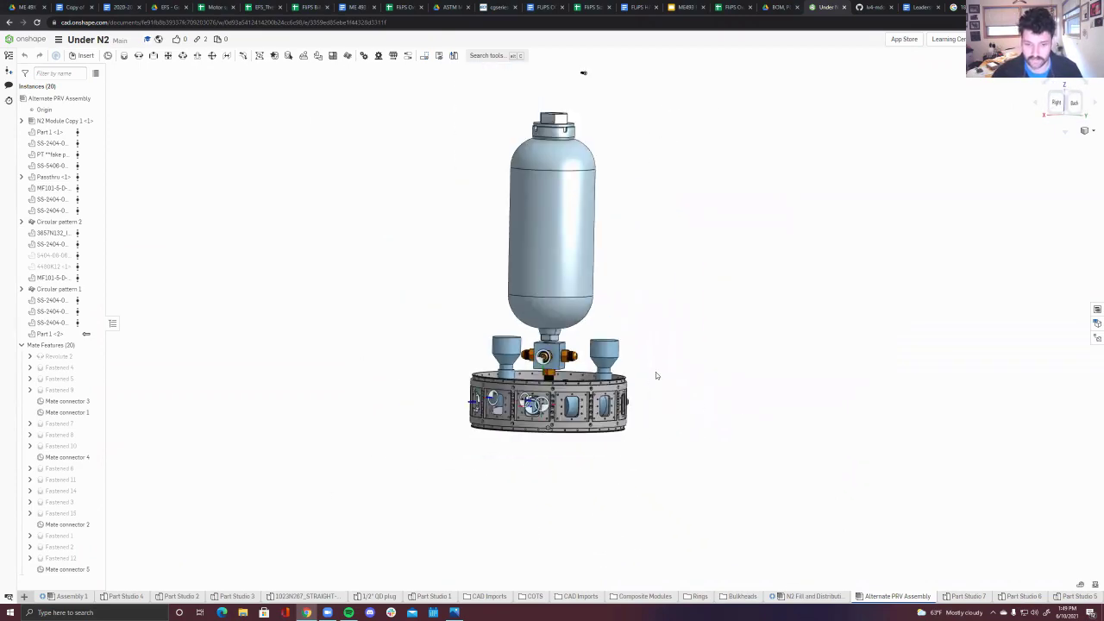
mouse_move(655, 372)
right_down()
mouse_move(673, 395)
mouse_move(659, 379)
right_up()
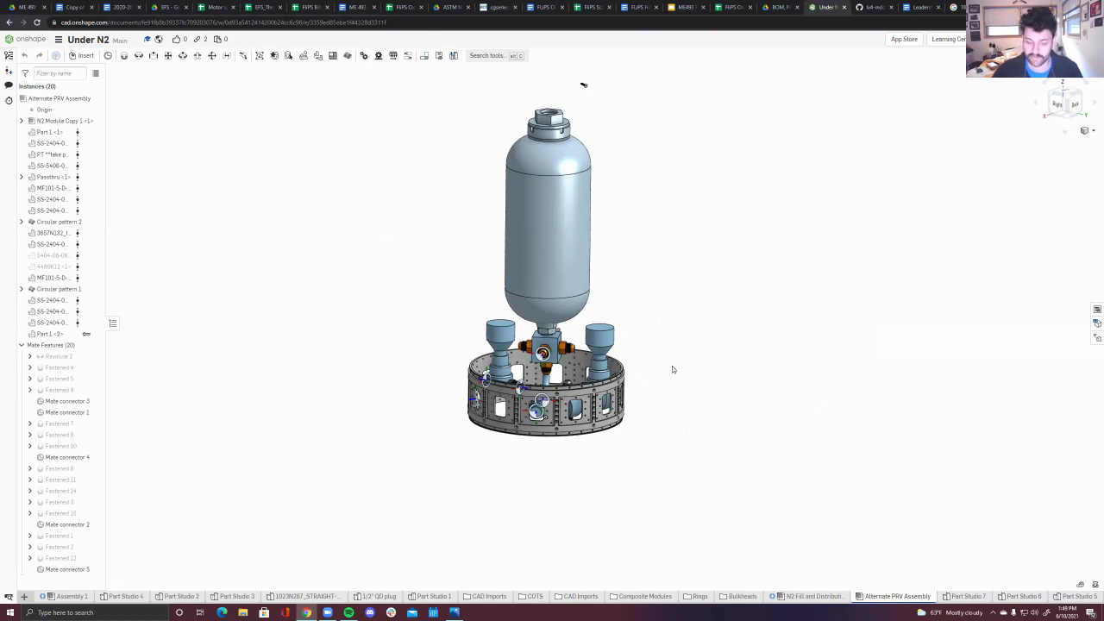
right_drag(673, 369, 677, 376)
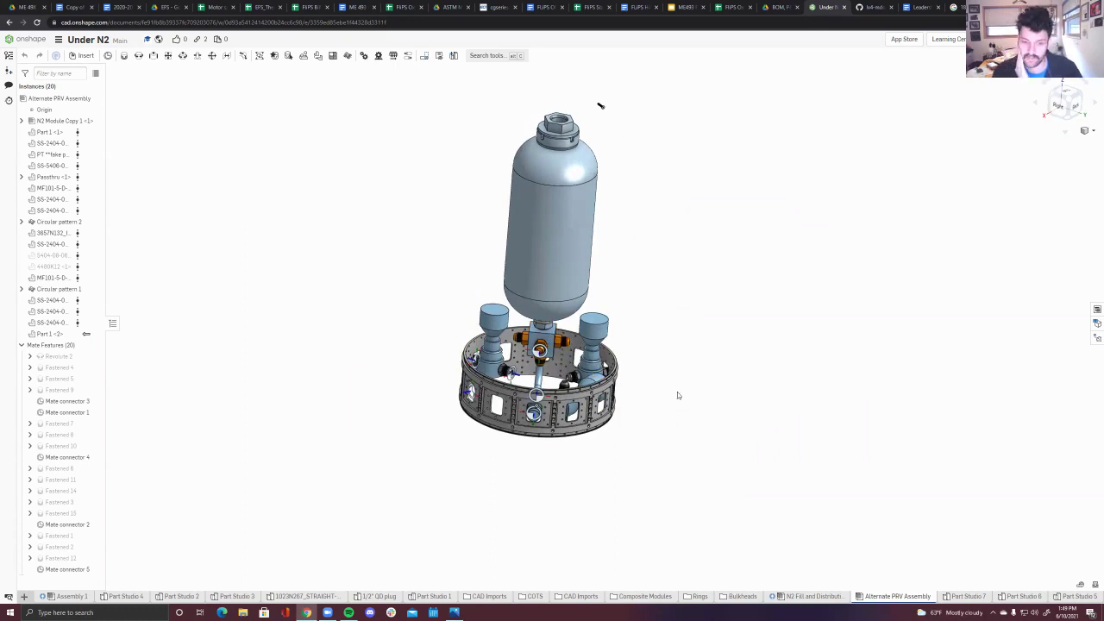
right_drag(677, 391, 665, 413)
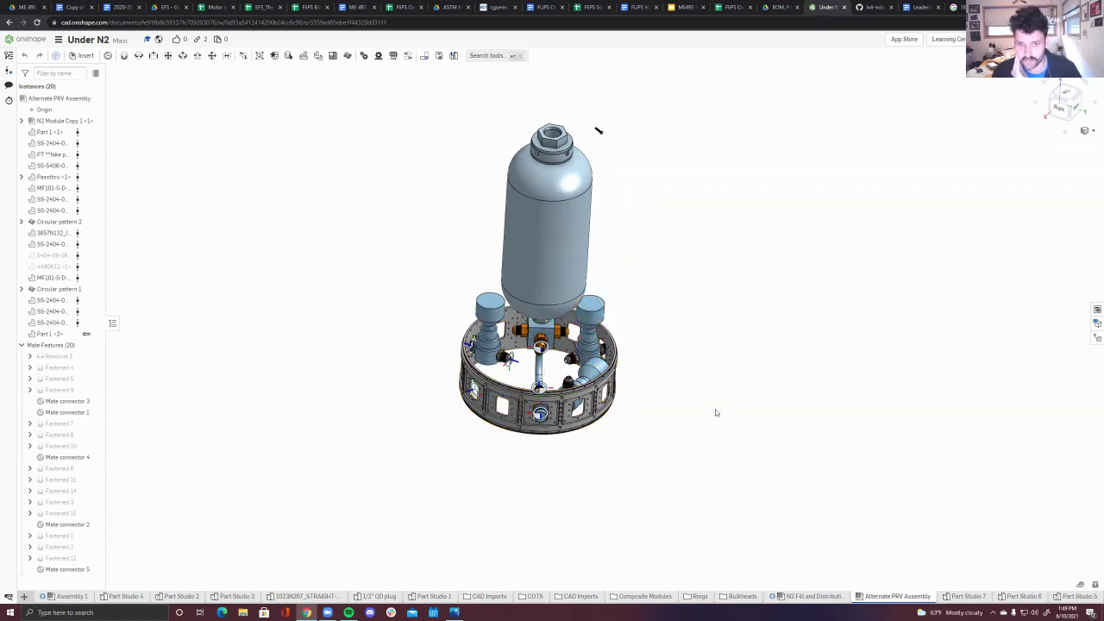
key(shift+4)
right_drag(717, 403, 617, 473)
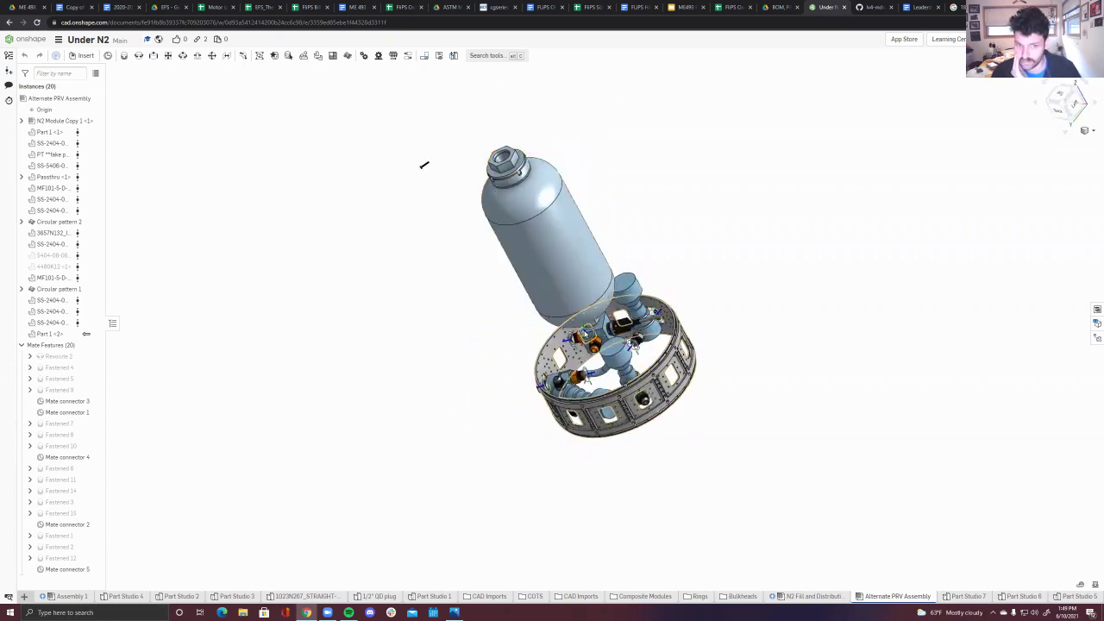
right_drag(401, 457, 602, 521)
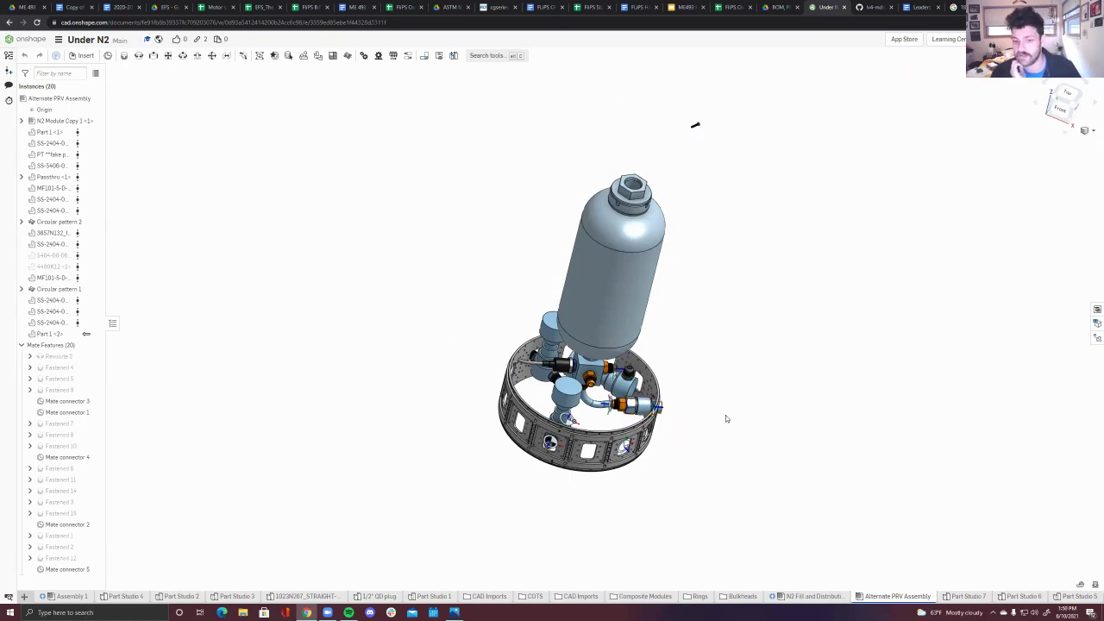
right_drag(701, 421, 699, 428)
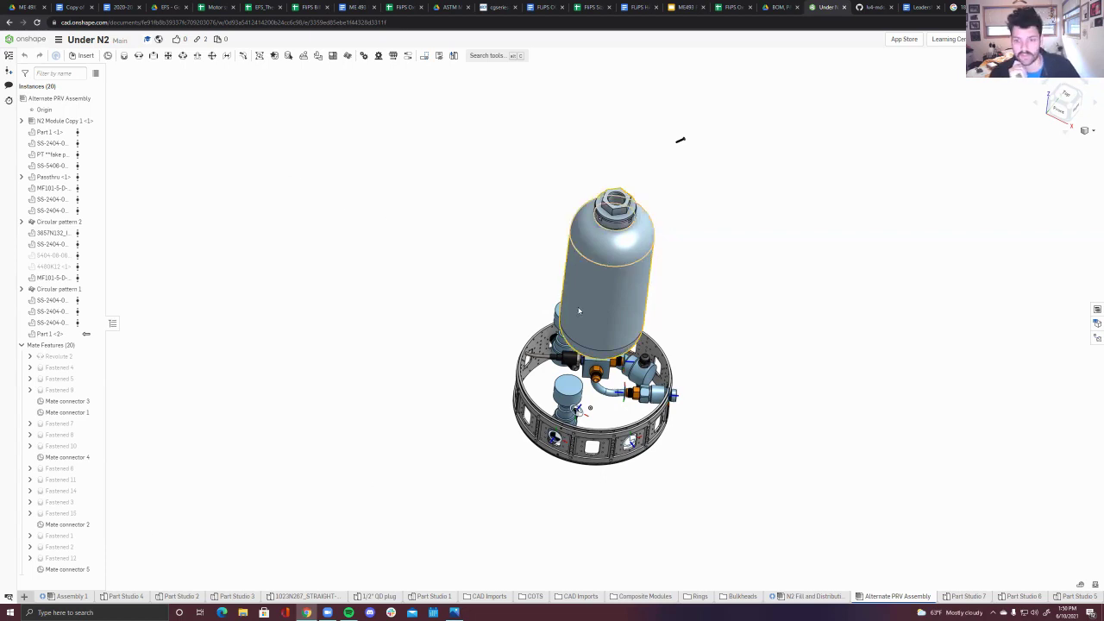
right_drag(371, 241, 224, 38)
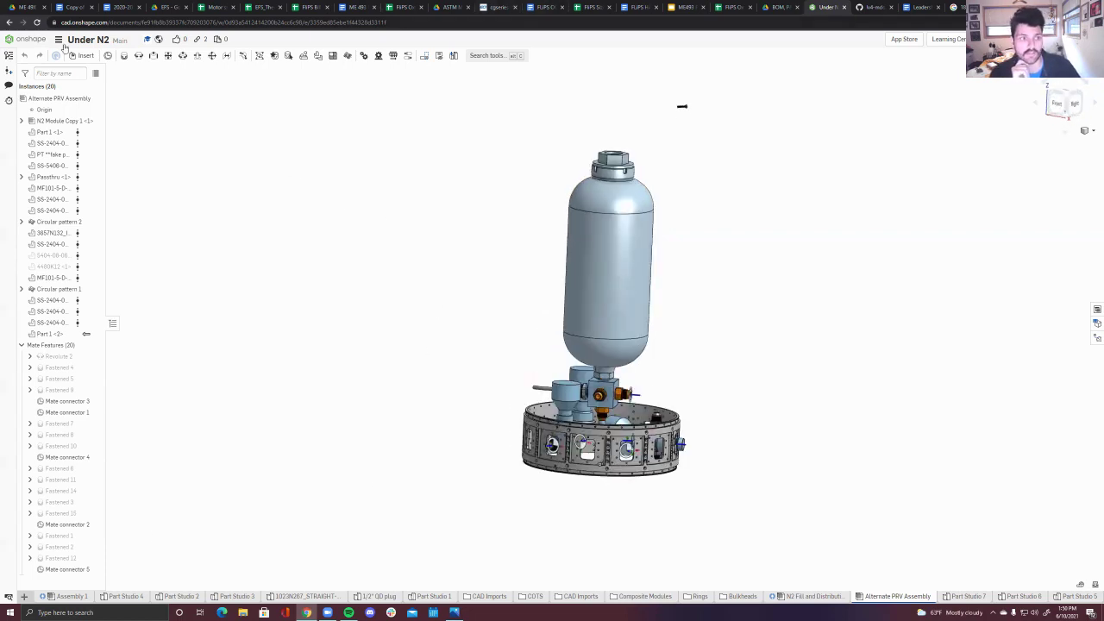
- Open the Above Fuel document from the Onshape document list and turn its Assembly 1 to a back view
click(21, 40)
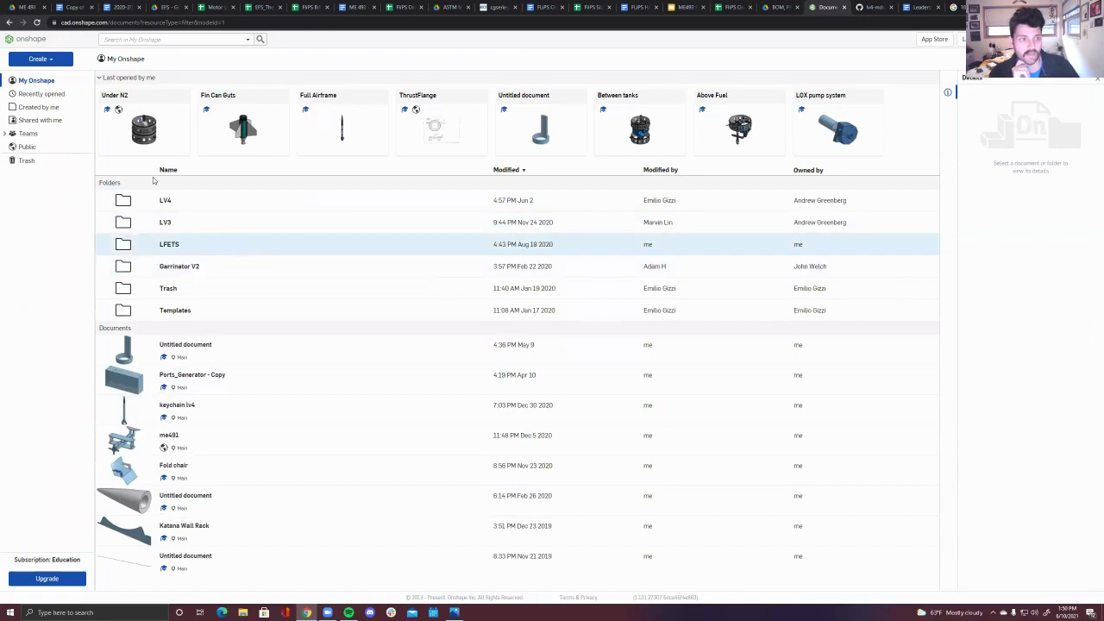
click(716, 101)
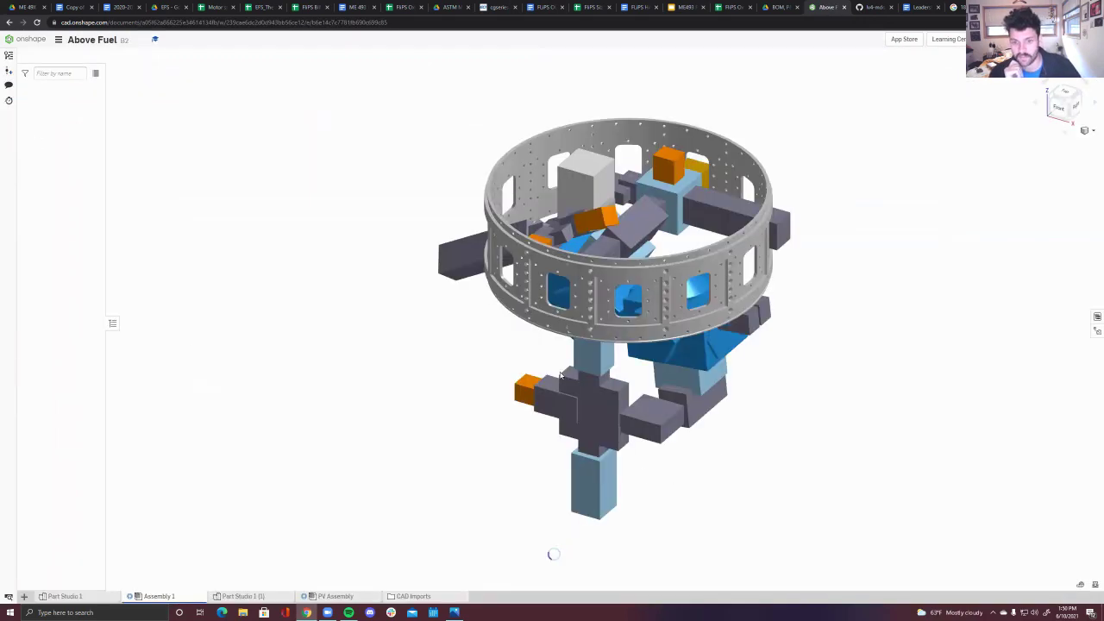
right_drag(765, 412, 768, 483)
right_drag(437, 405, 377, 441)
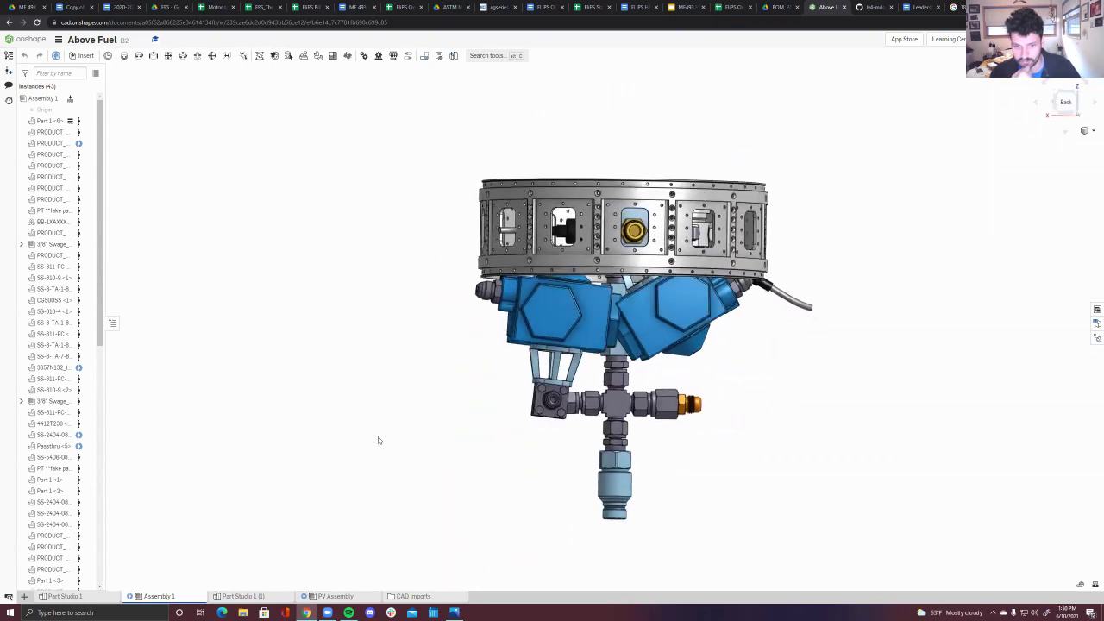
- Rotate the blue-actuated valve connected to the lower cross fitting by about 105 degrees
click(556, 301)
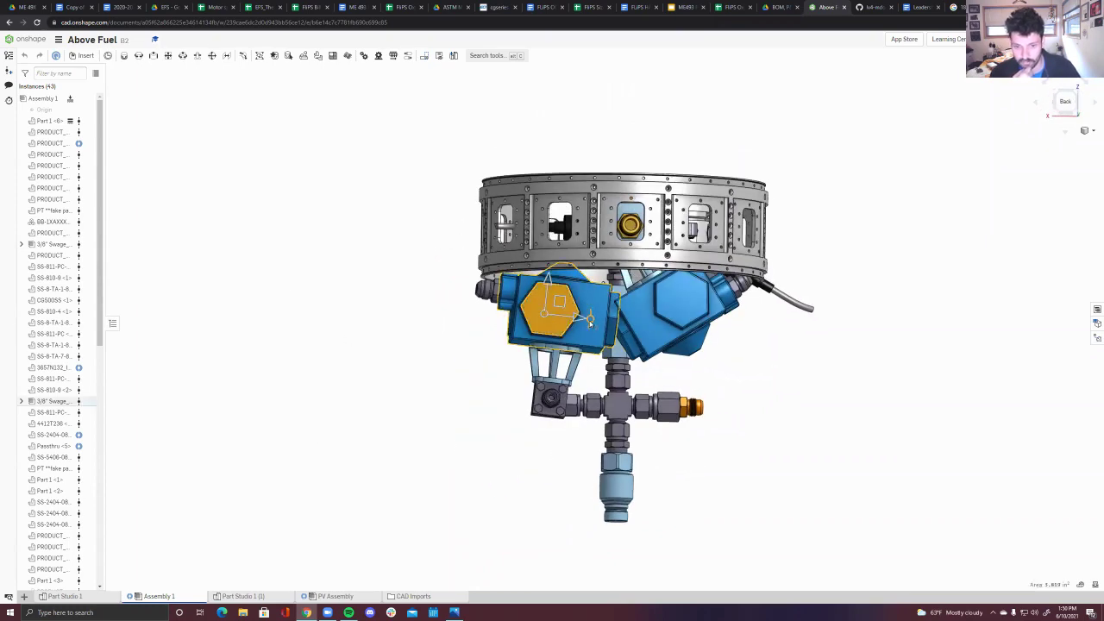
drag(590, 323, 464, 509)
scroll(414, 363, down, 3)
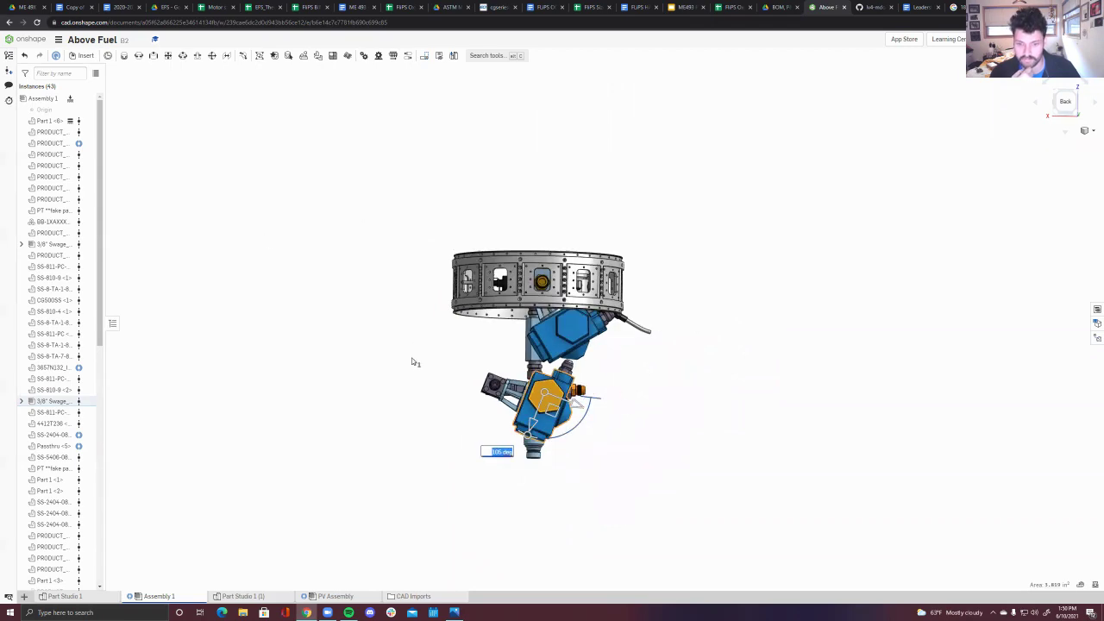
- Inspect the rotated valve and the surrounding fittings from above and from the side, ending with a close-up view
right_drag(421, 346, 585, 275)
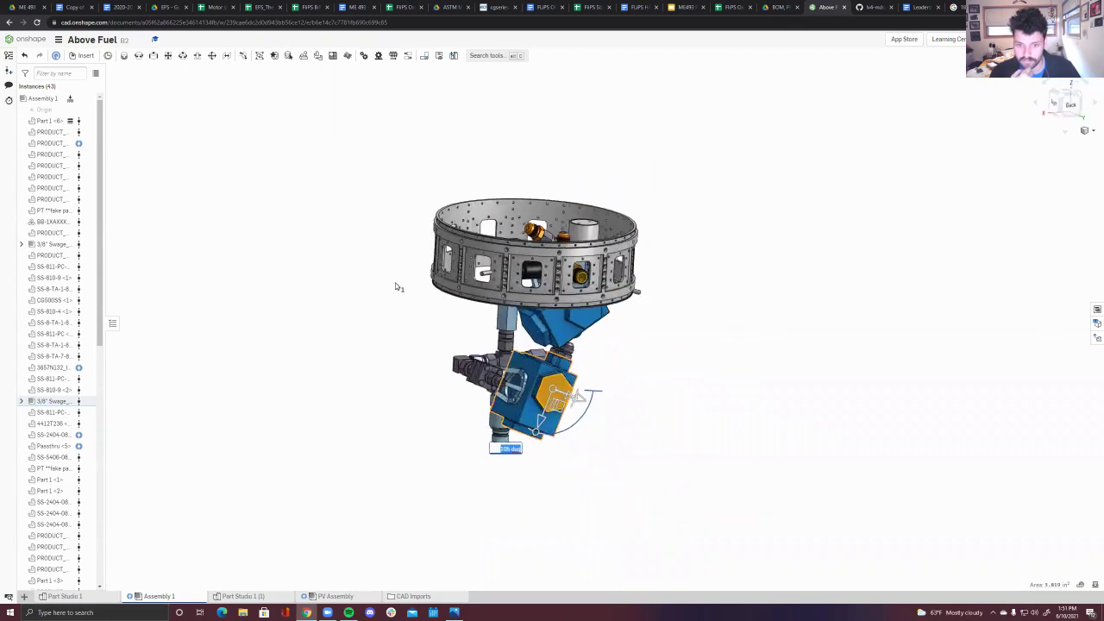
right_drag(396, 285, 454, 358)
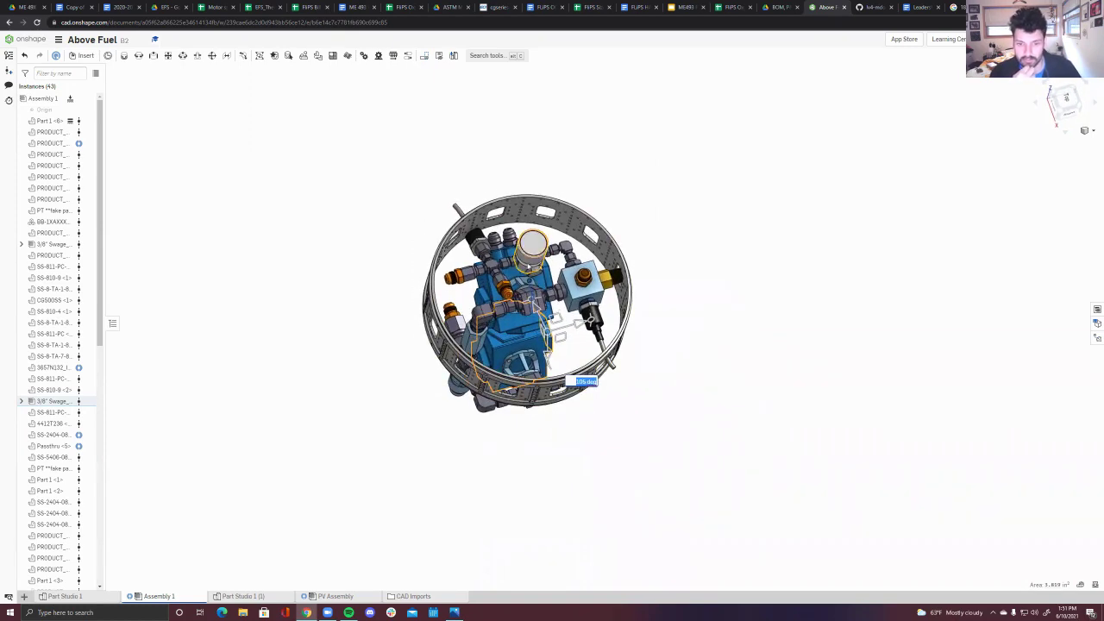
mouse_move(695, 289)
right_down()
mouse_move(690, 276)
mouse_move(686, 285)
right_up()
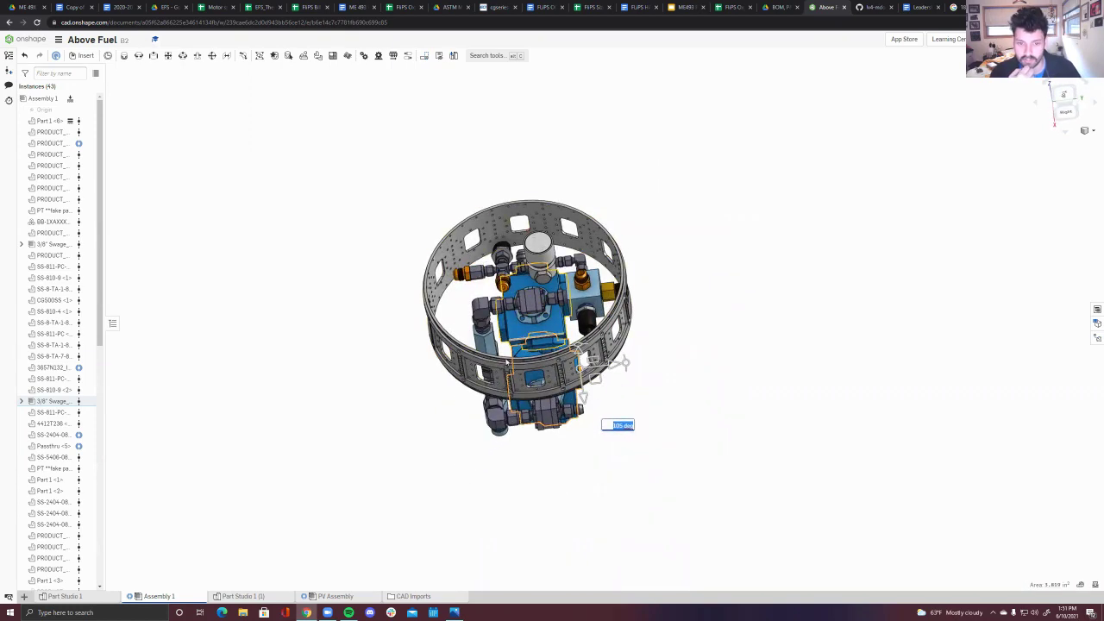
right_drag(375, 334, 596, 419)
scroll(595, 431, down, 2)
scroll(594, 492, up, 5)
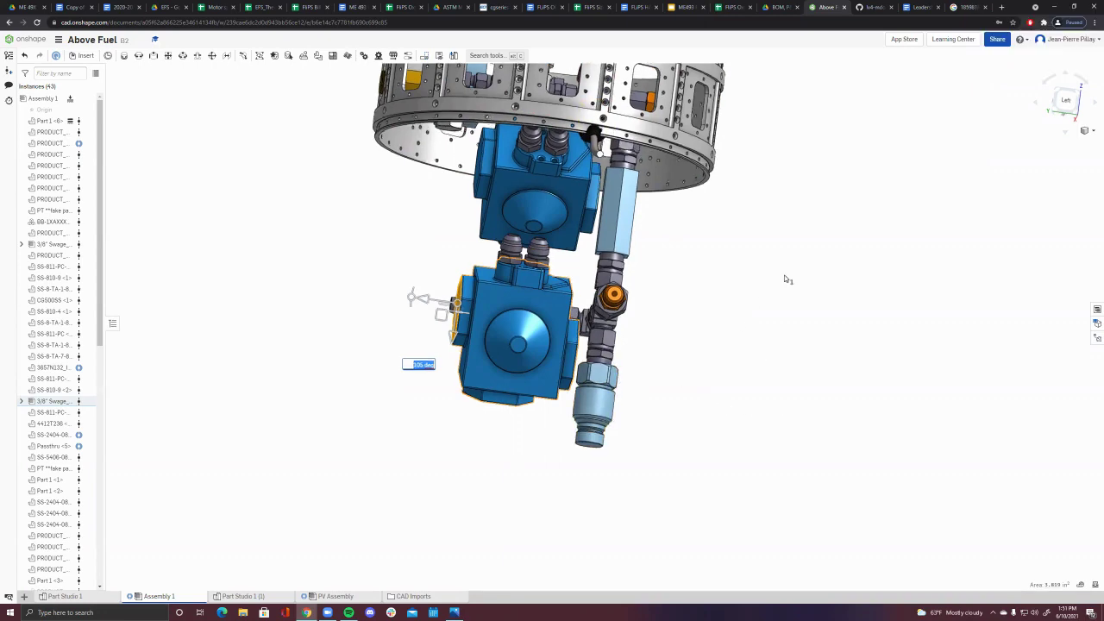
- Inspect the Above Fuel assembly's valves and fittings from below, from the side and from the front
right_drag(787, 280, 610, 371)
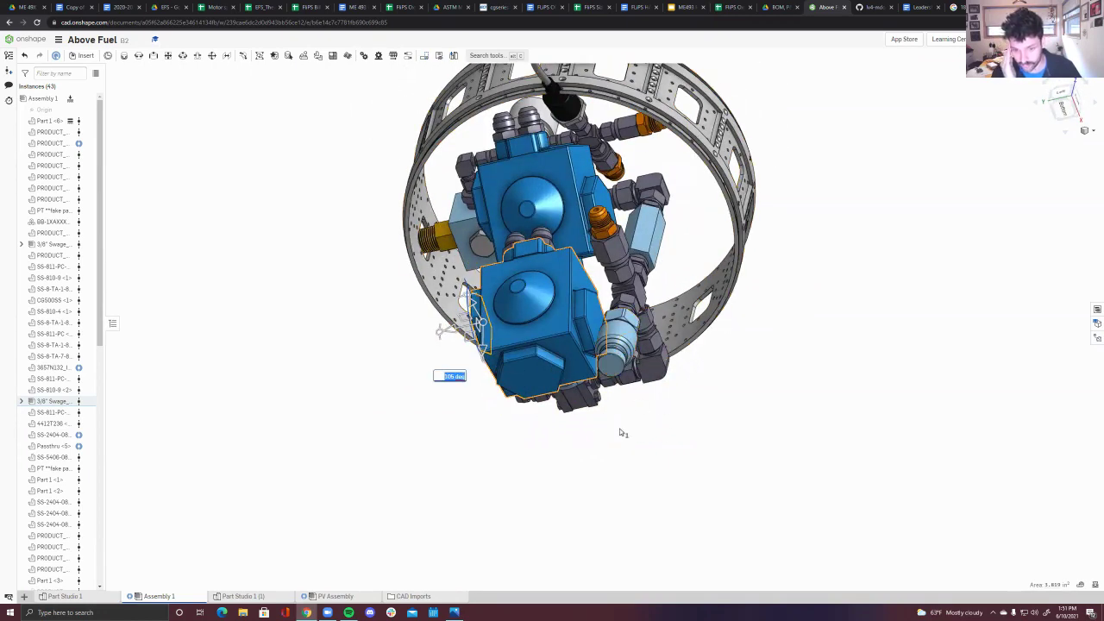
right_drag(730, 388, 673, 448)
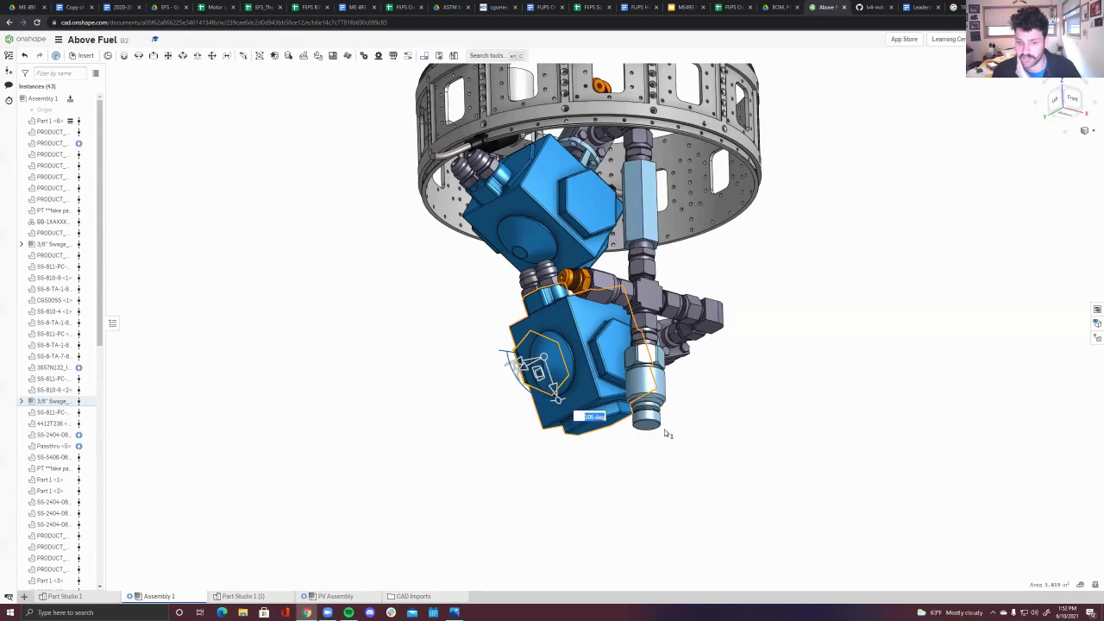
right_drag(792, 290, 851, 380)
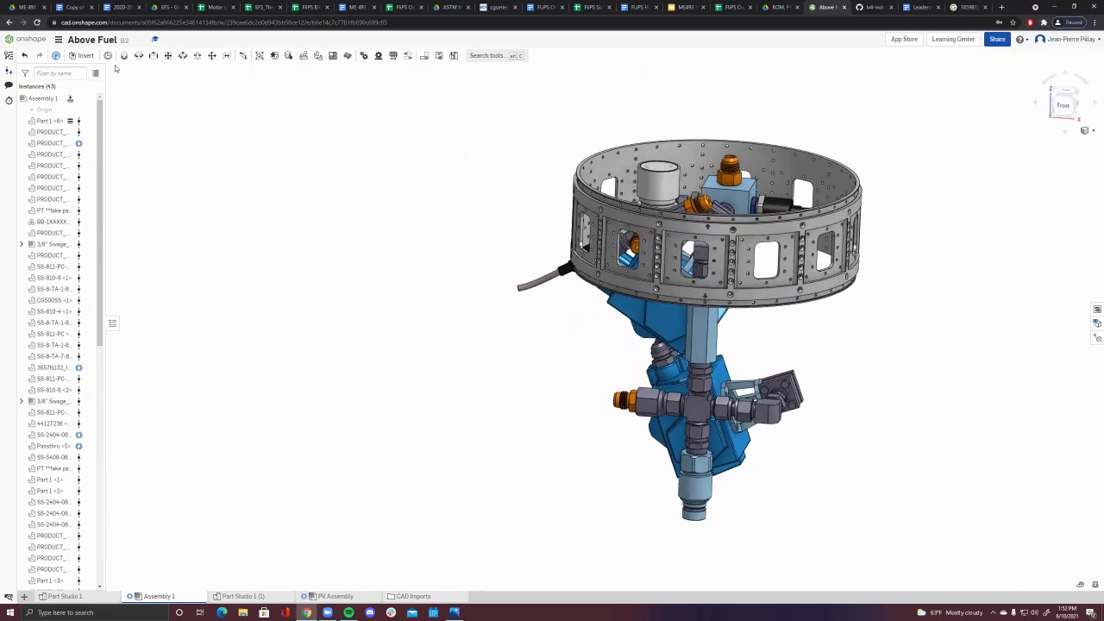
- Open the Between tanks document from the Onshape document list and turn its Assembly 1 to a front view
click(26, 38)
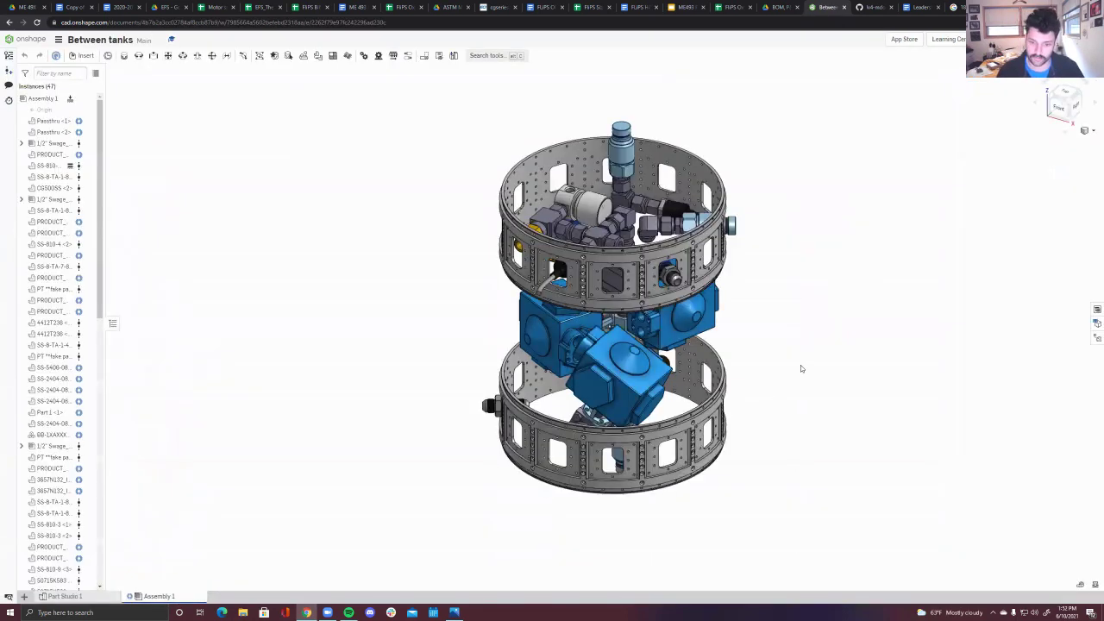
right_drag(800, 370, 604, 311)
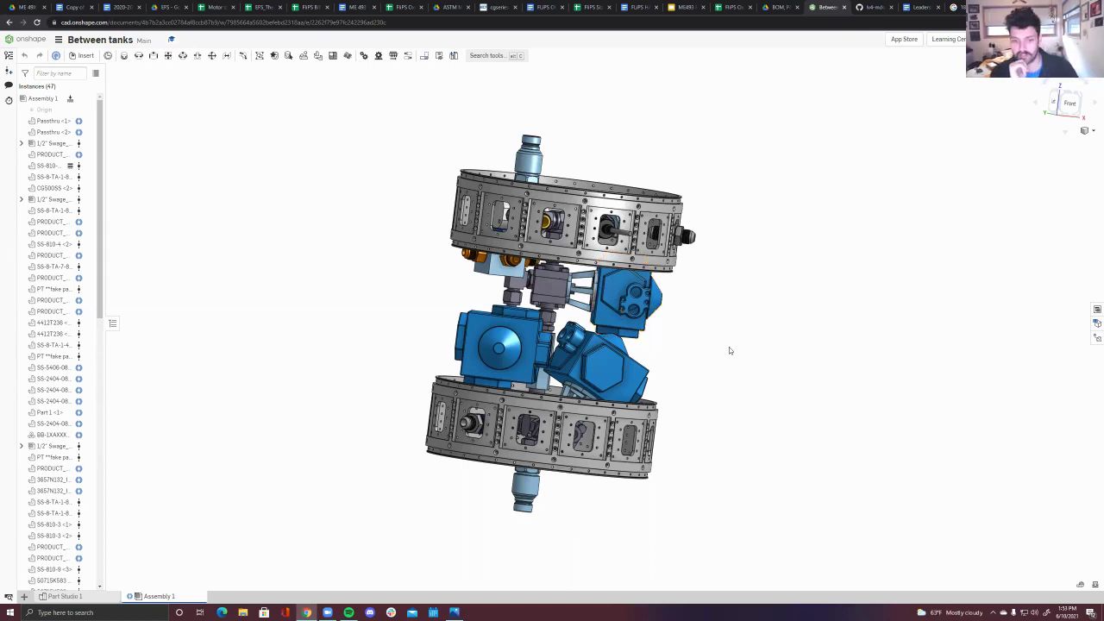
right_drag(730, 333, 850, 362)
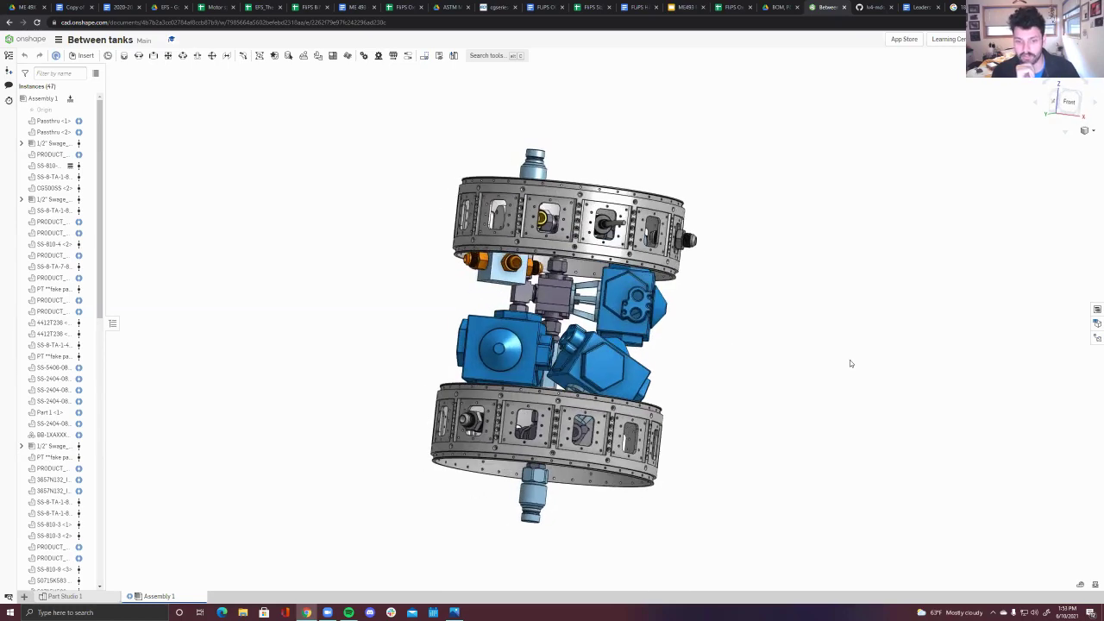
- Examine up close the blue valve actuators, mounting bracket and fittings between the two rings from the front and side
scroll(604, 289, up, 5)
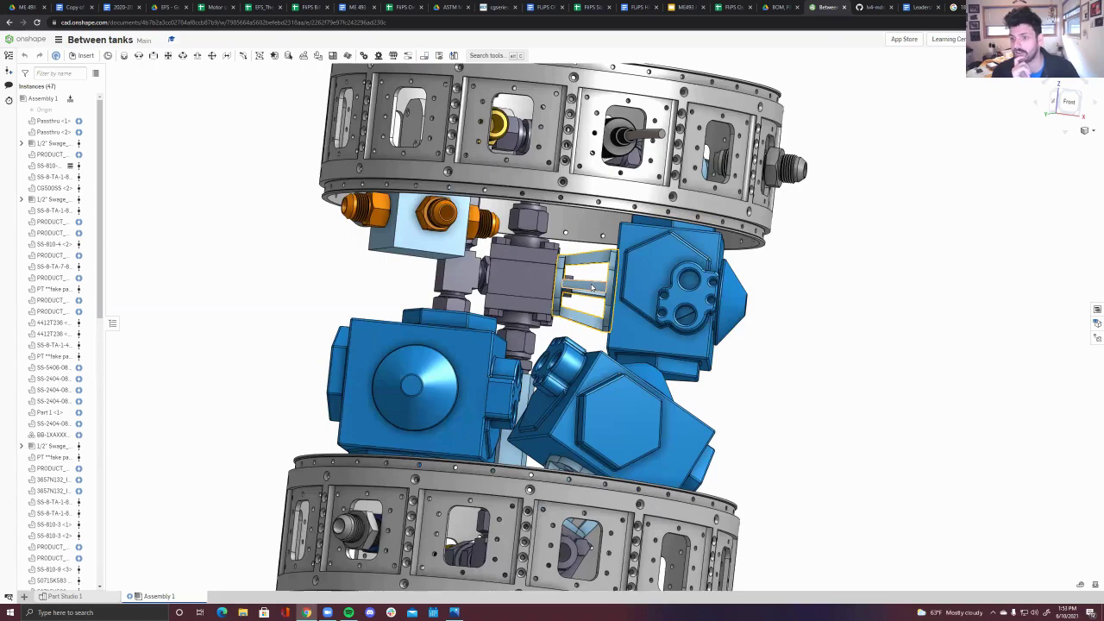
right_drag(808, 402, 801, 409)
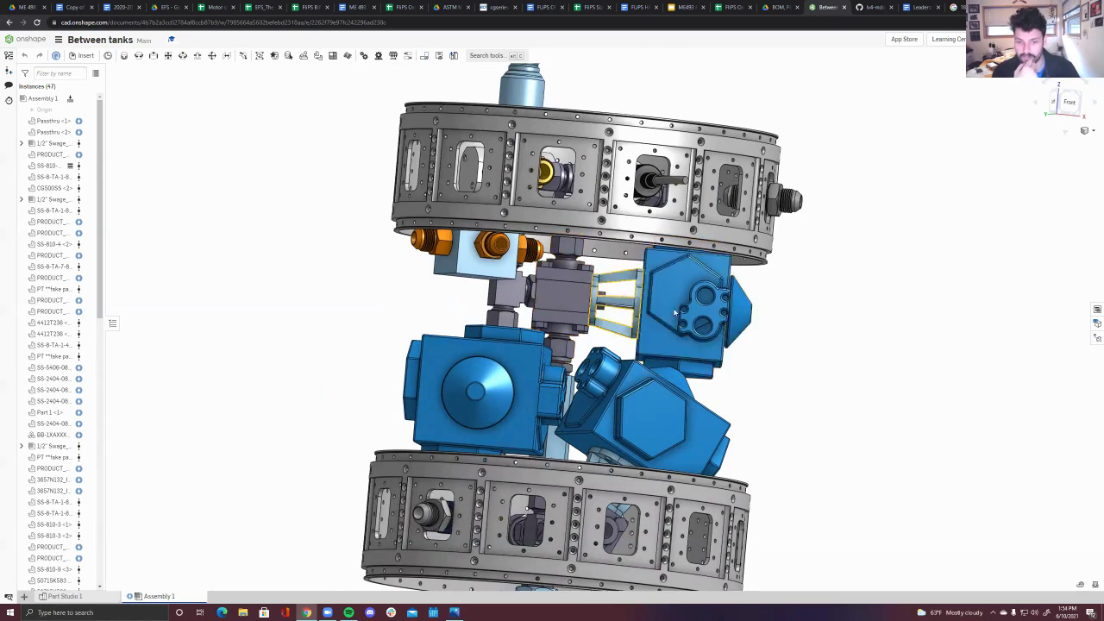
right_drag(653, 314, 598, 293)
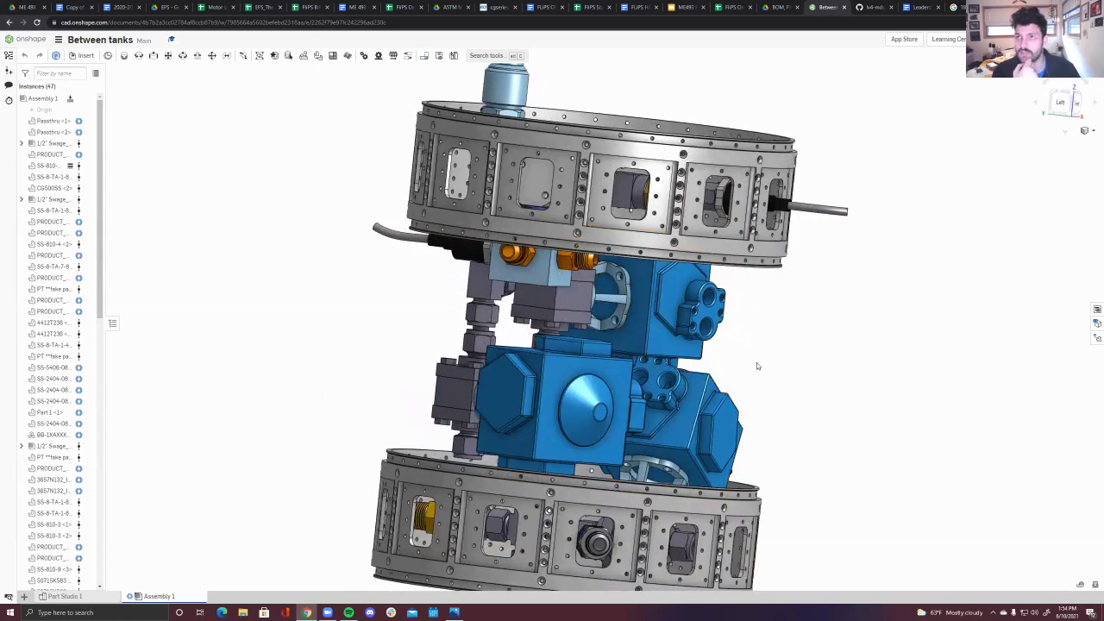
right_drag(833, 364, 727, 318)
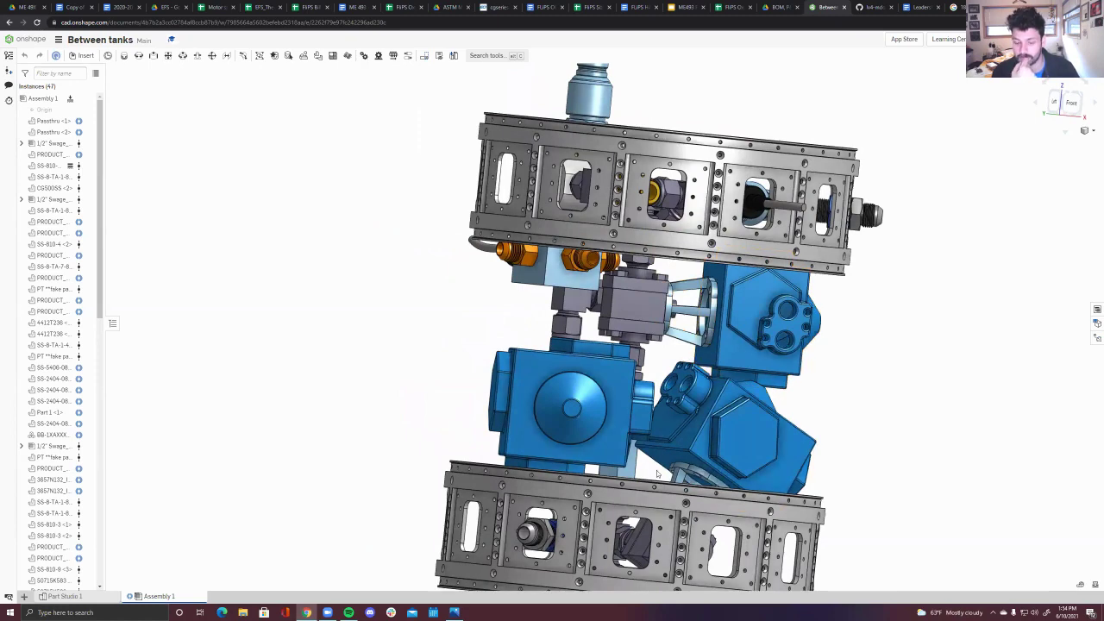
scroll(818, 352, down, 4)
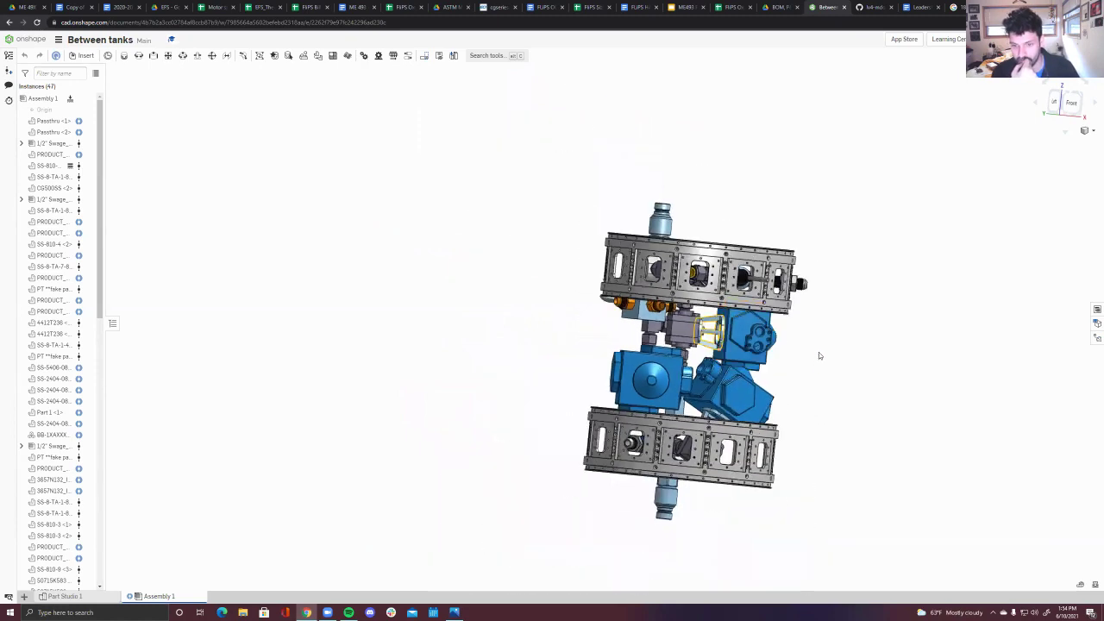
- View the whole Between tanks assembly from above, from the front and from the opposite side
right_drag(819, 352, 793, 362)
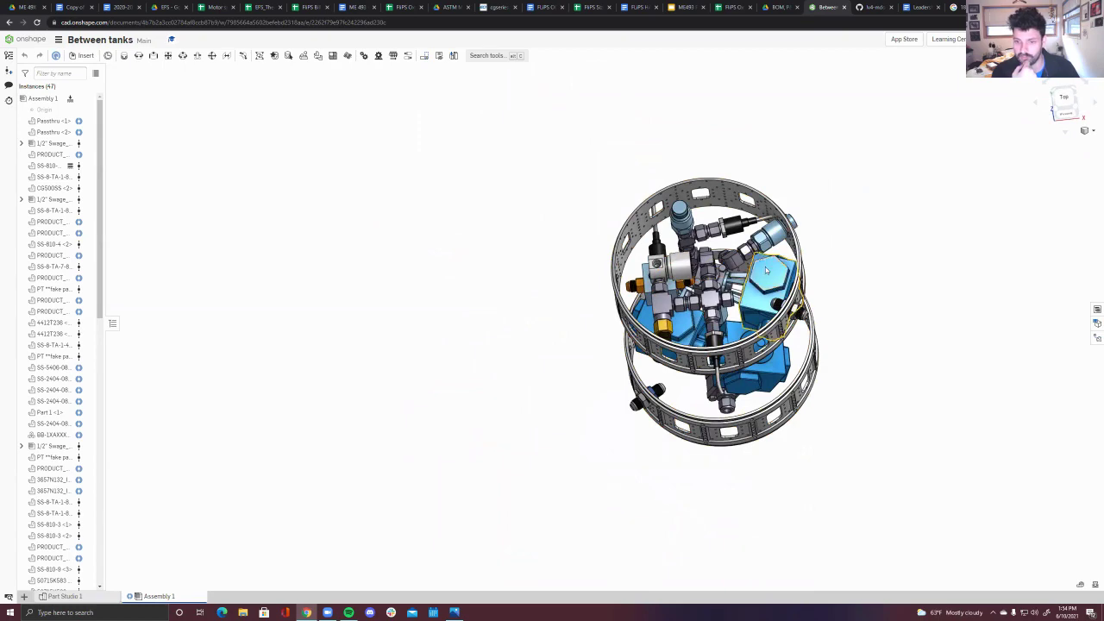
mouse_move(610, 458)
right_down()
mouse_move(615, 484)
mouse_move(617, 476)
right_up()
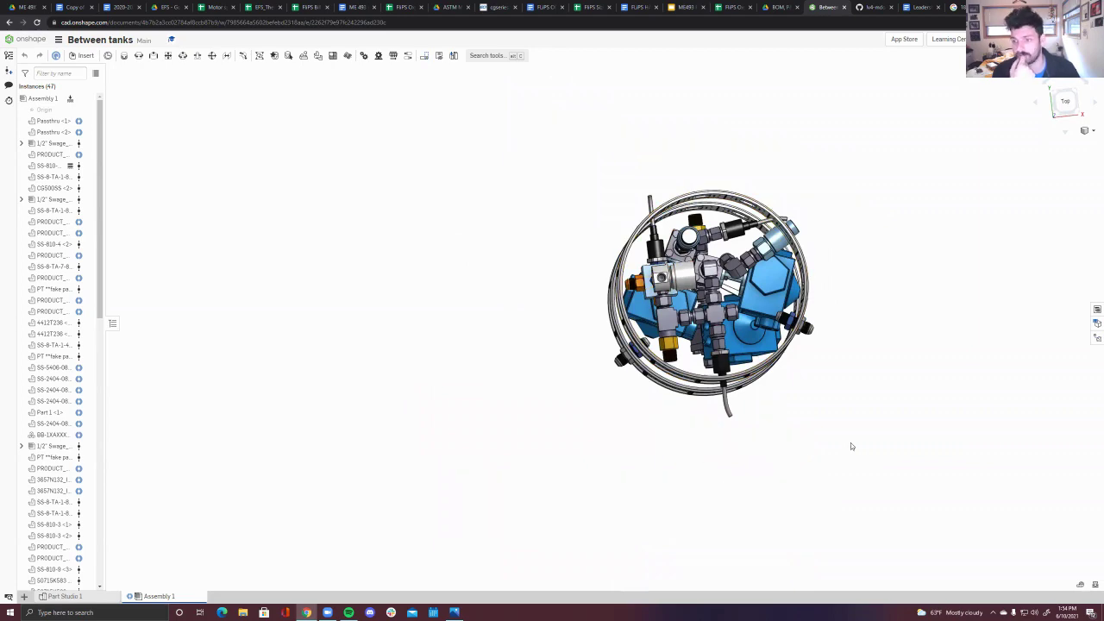
right_drag(850, 446, 838, 352)
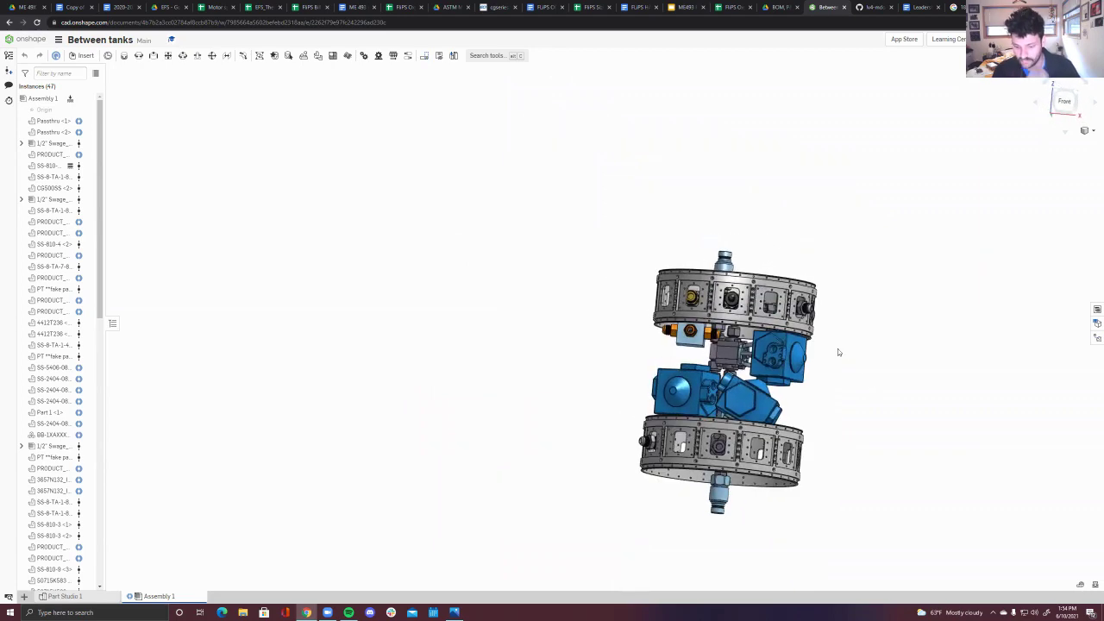
middle_drag(840, 353, 739, 321)
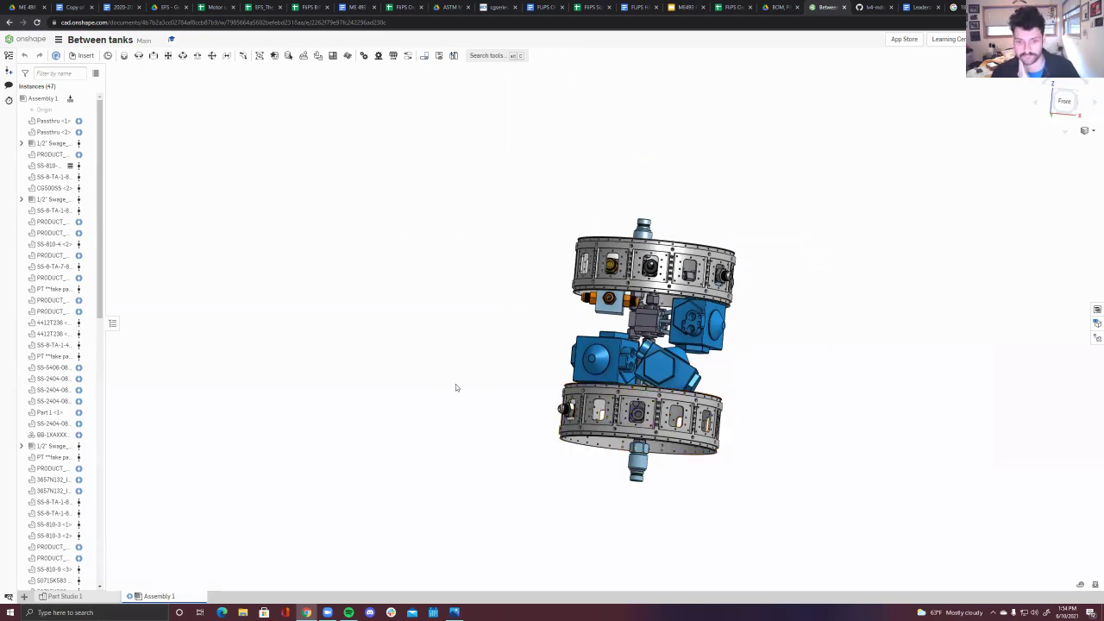
right_drag(489, 444, 687, 395)
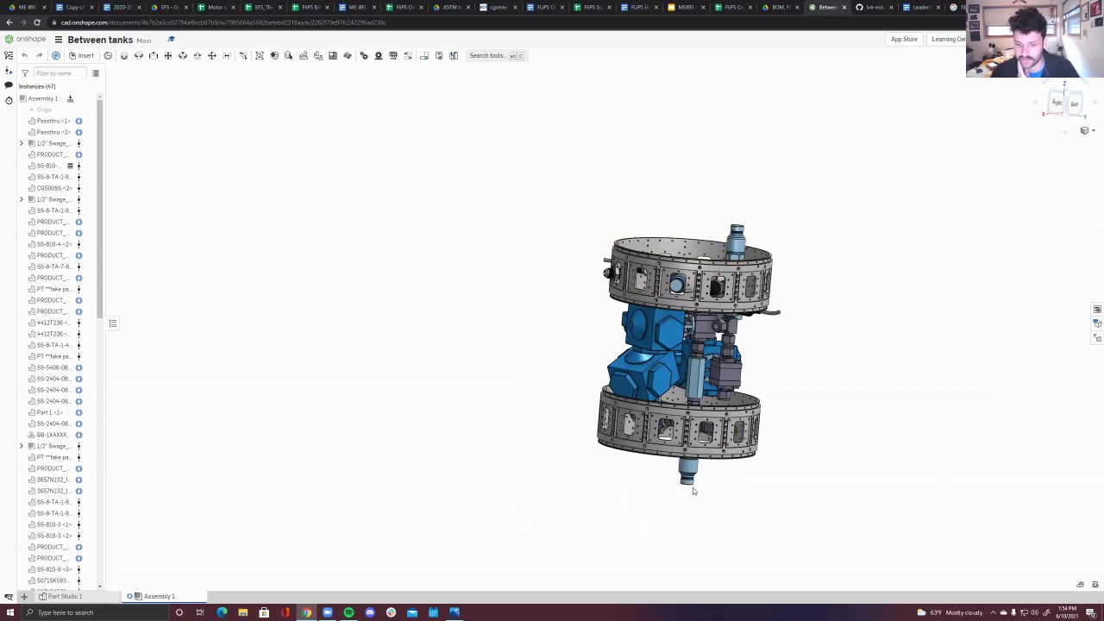
right_drag(859, 372, 790, 468)
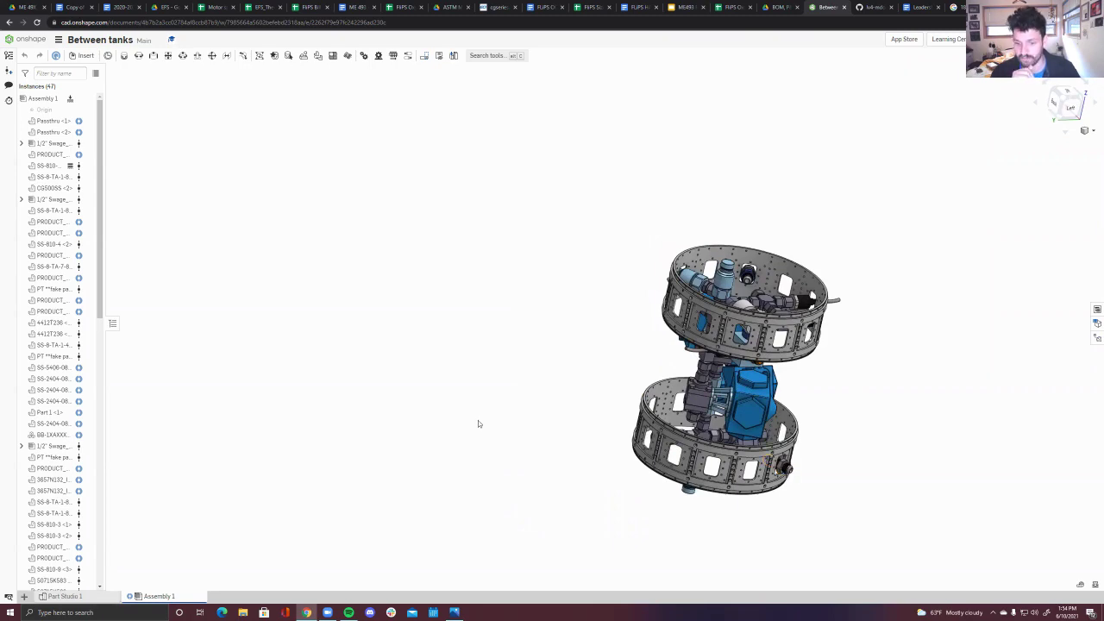
- Orbit around the back of the two-ring assembly to check the valves and fittings between the rings
right_drag(477, 422, 519, 447)
key(shift+2)
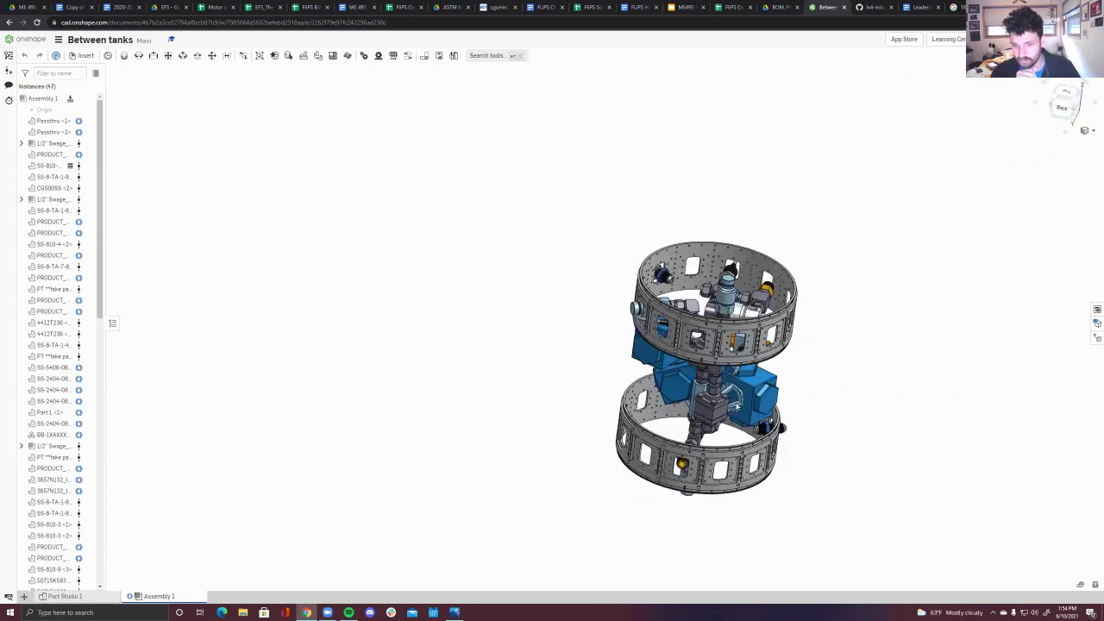
right_drag(755, 404, 643, 396)
key(shift+2)
right_drag(689, 366, 741, 470)
key(shift+2)
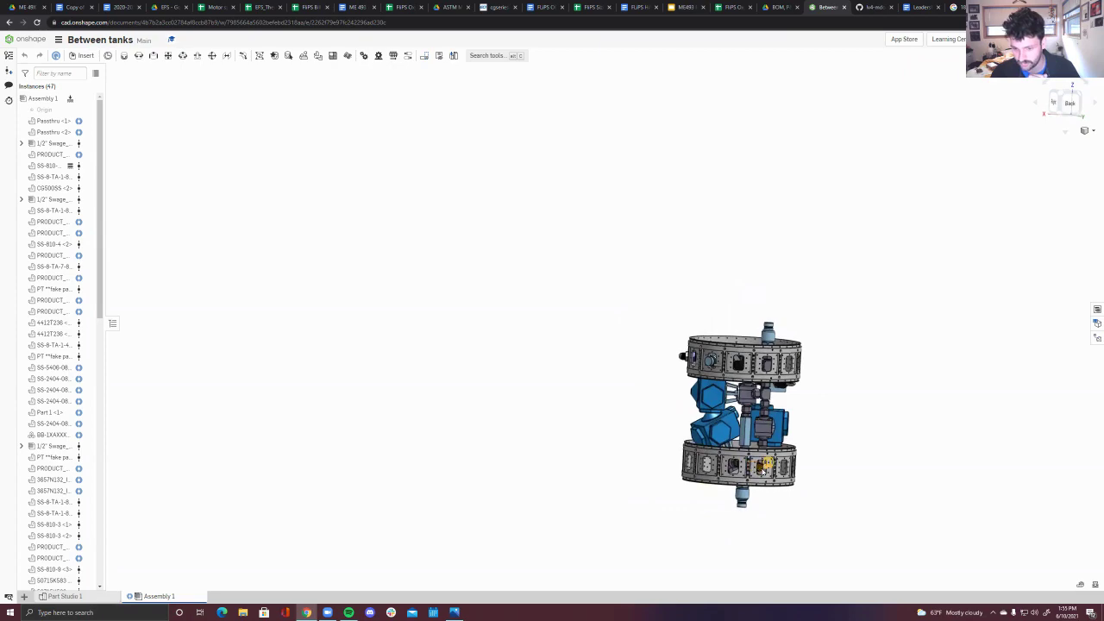
- Inspect the stacked blue actuators and vertical fitting line from the back and right, close up and at full-assembly scale
scroll(746, 470, up, 10)
scroll(756, 471, down, 6)
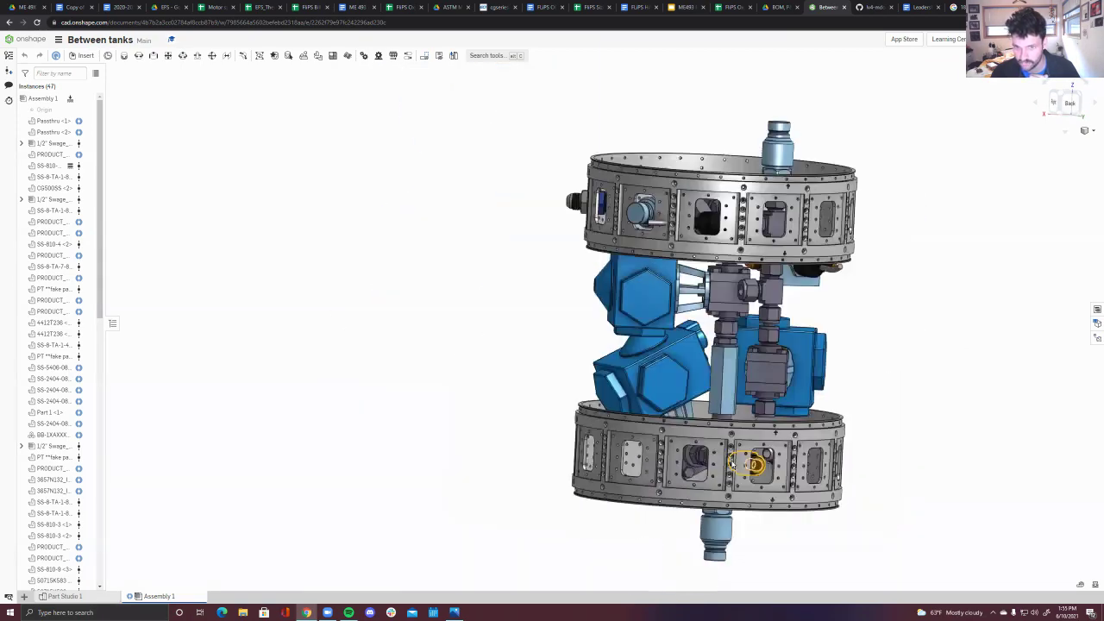
key(shift+4)
right_drag(579, 363, 612, 399)
right_drag(692, 418, 640, 325)
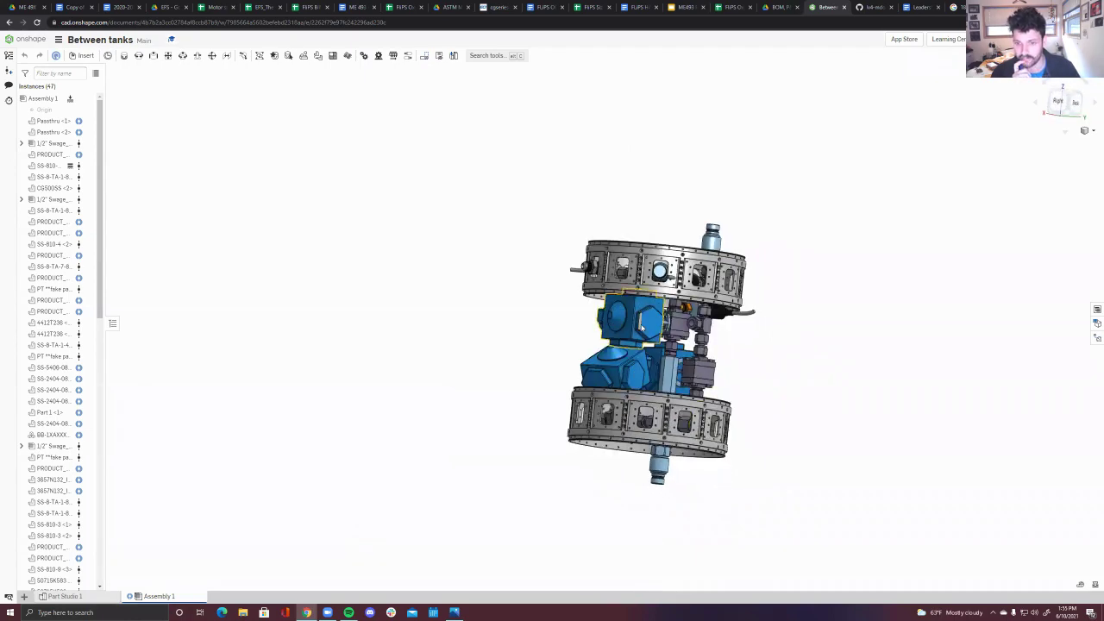
right_drag(775, 381, 716, 321)
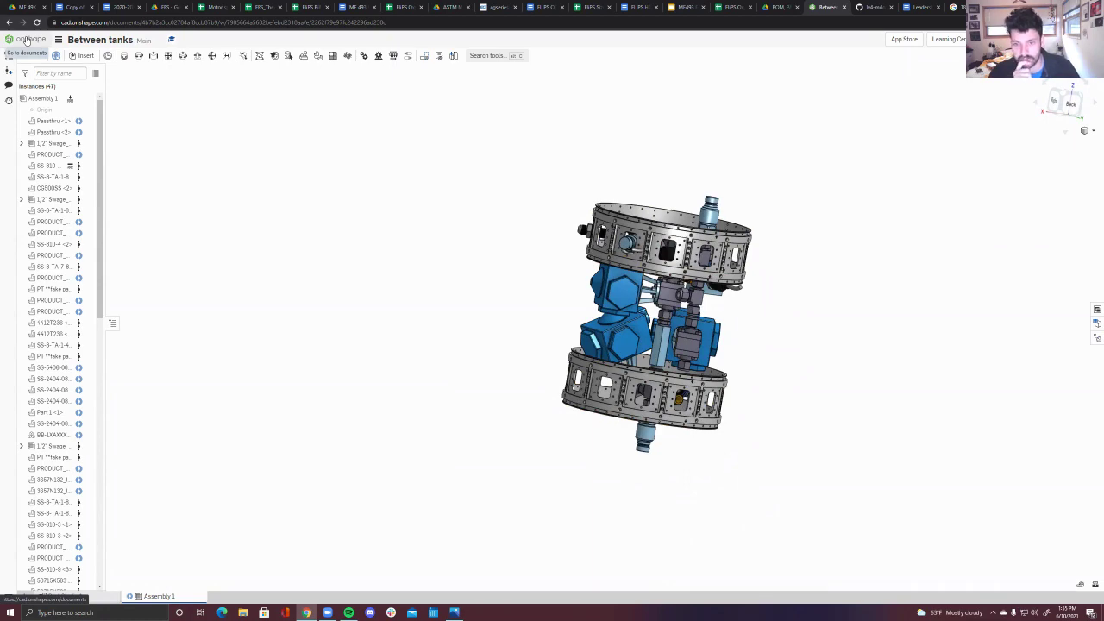
right_drag(492, 307, 504, 356)
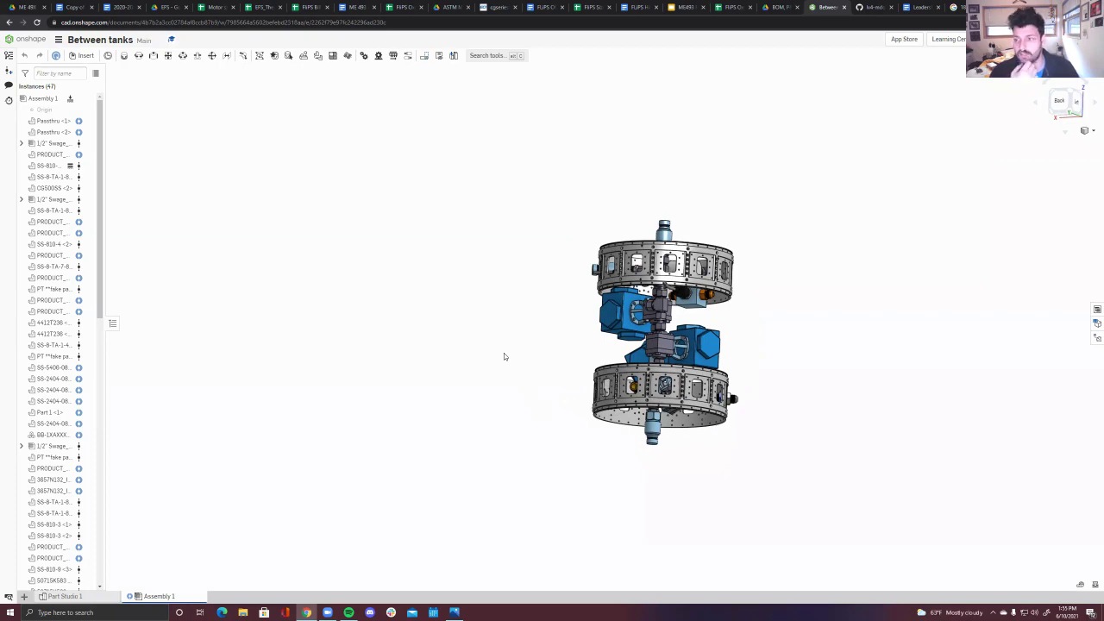
- Examine the gray valve bodies at the back of the assembly and browse its instance list down to the Mate Features
scroll(656, 319, up, 5)
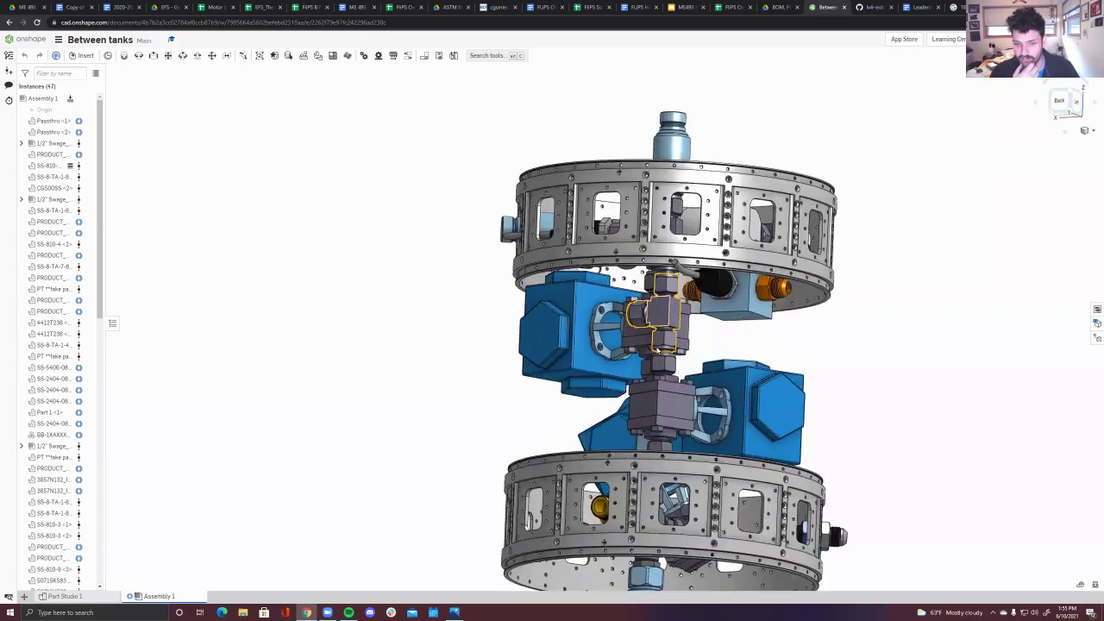
scroll(657, 349, up, 5)
scroll(657, 349, down, 4)
scroll(51, 207, down, 4)
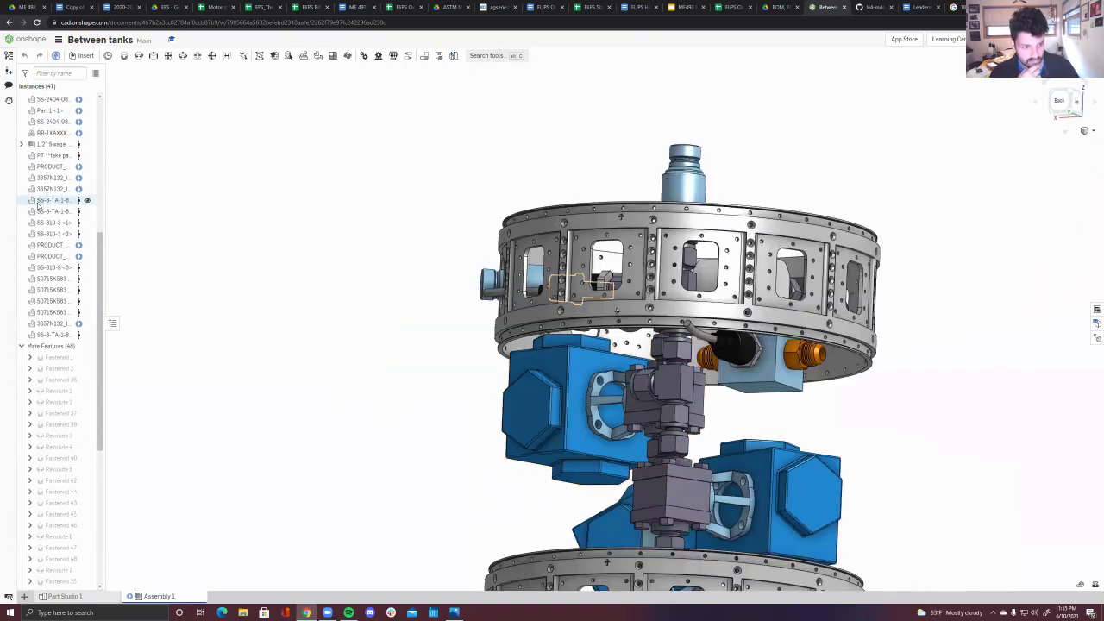
scroll(38, 204, down, 2)
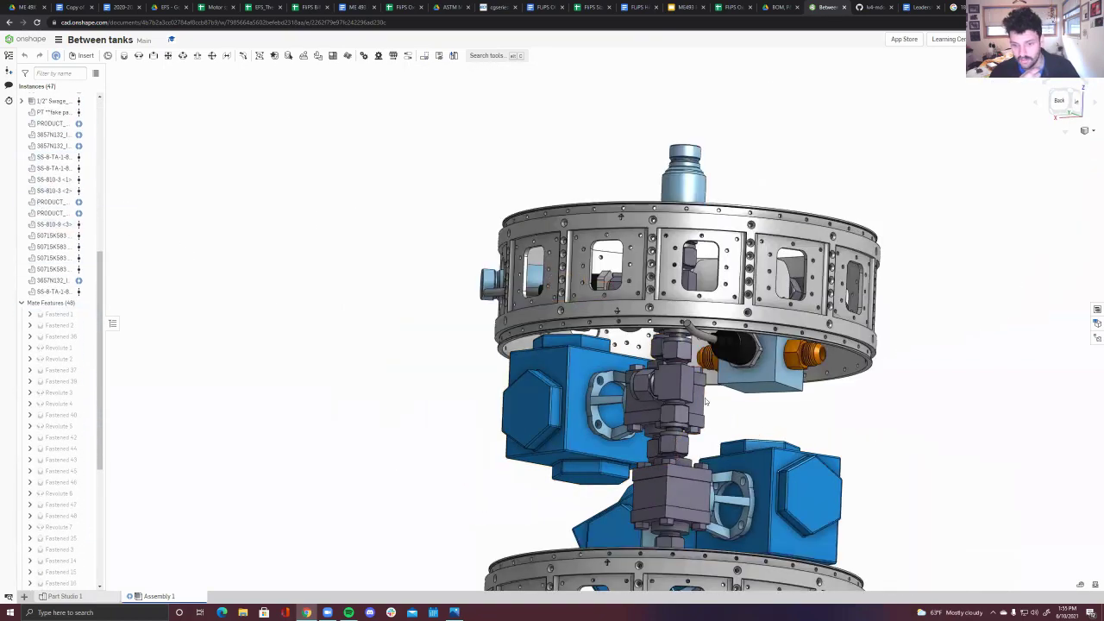
scroll(704, 401, down, 3)
scroll(561, 414, up, 3)
- Inspect the back side's valves, actuators and ring ports from straight on and from slightly above
right_drag(419, 427, 626, 338)
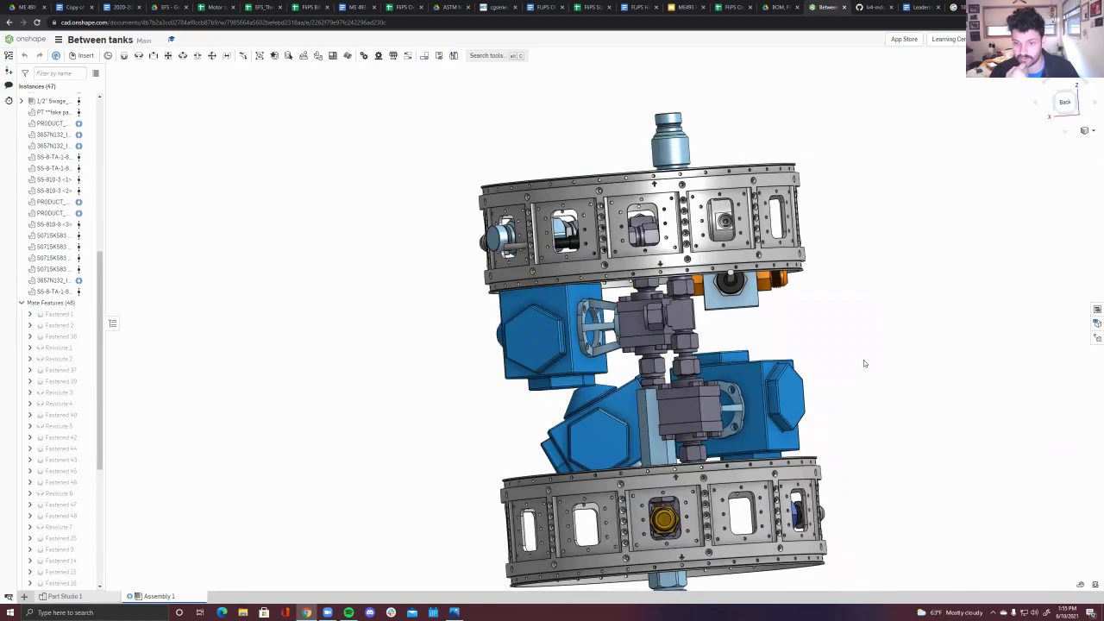
right_drag(863, 359, 884, 379)
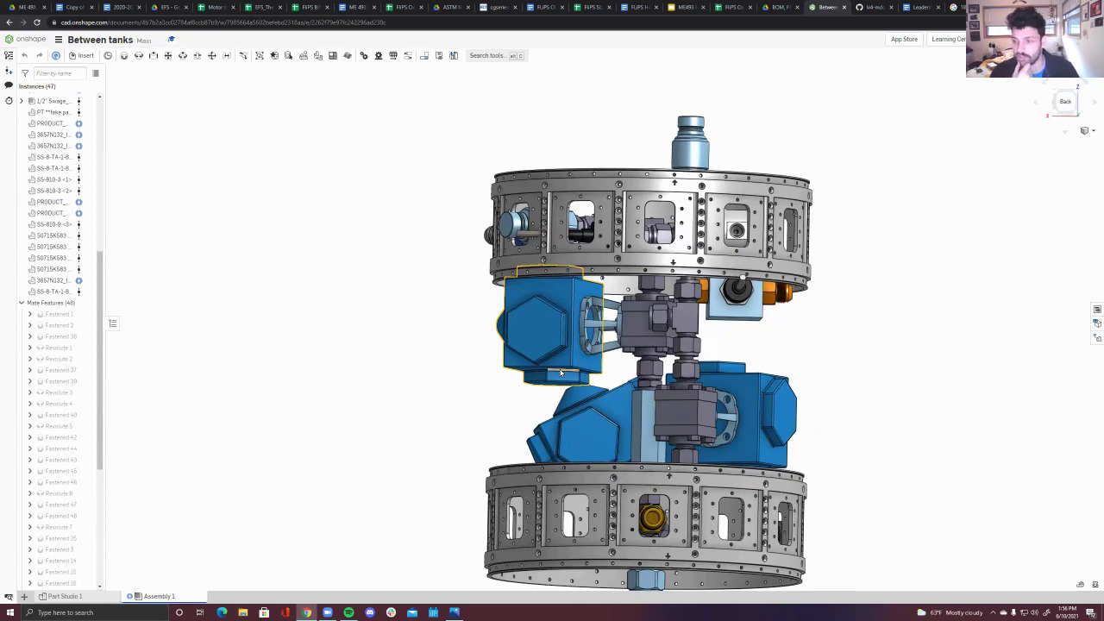
scroll(818, 439, down, 3)
scroll(818, 438, up, 4)
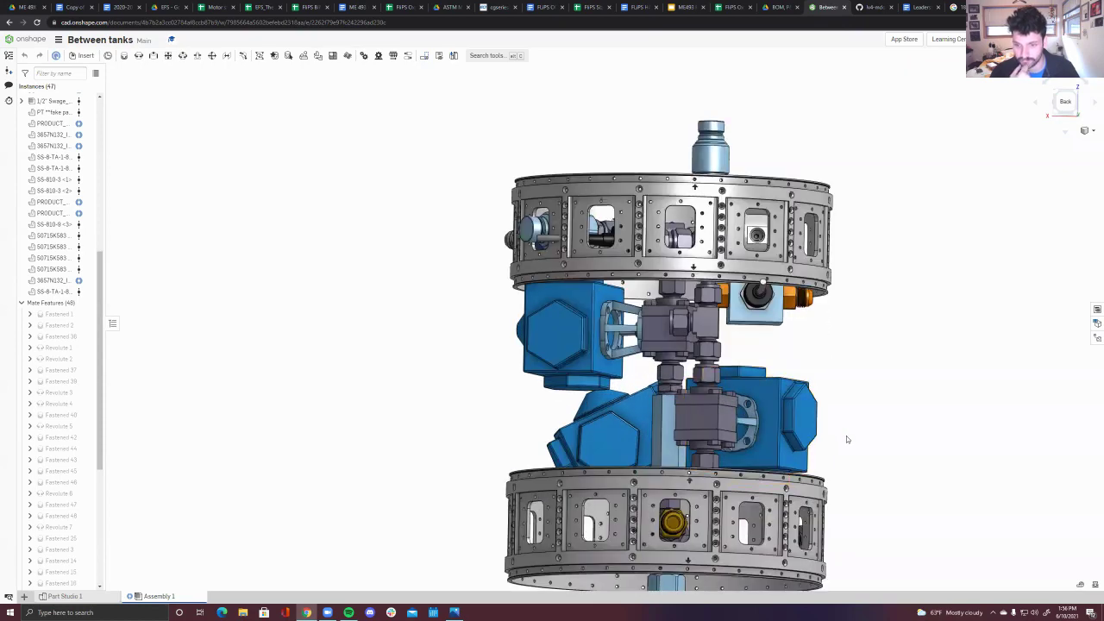
right_drag(851, 434, 854, 509)
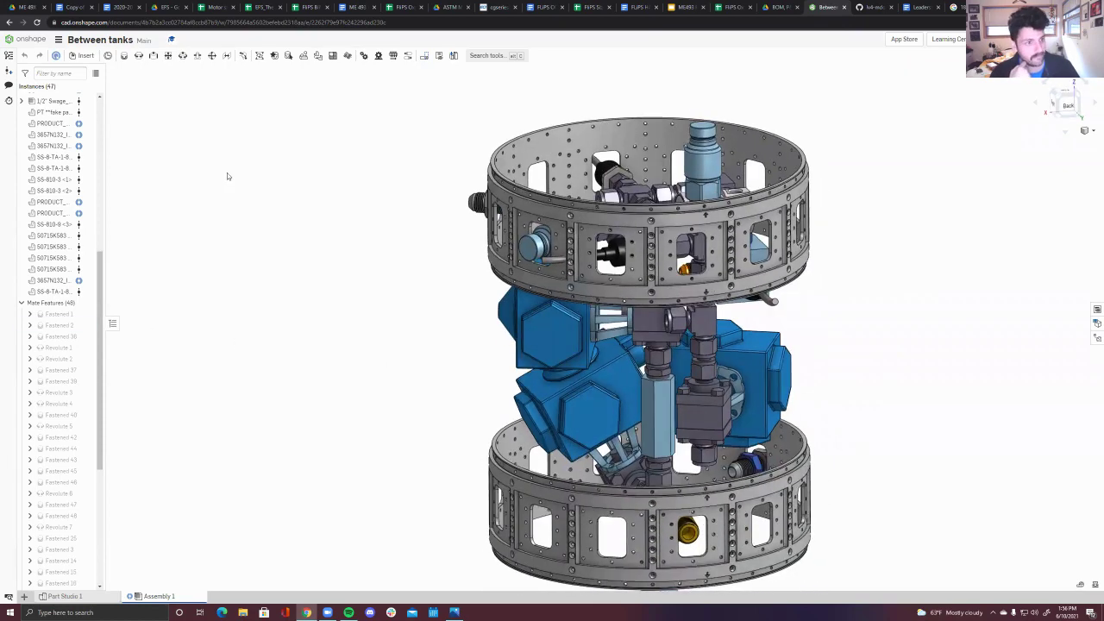
- Open the Fin Can Guts document to view its Swage Assembly, and return to the My Onshape document list
click(26, 40)
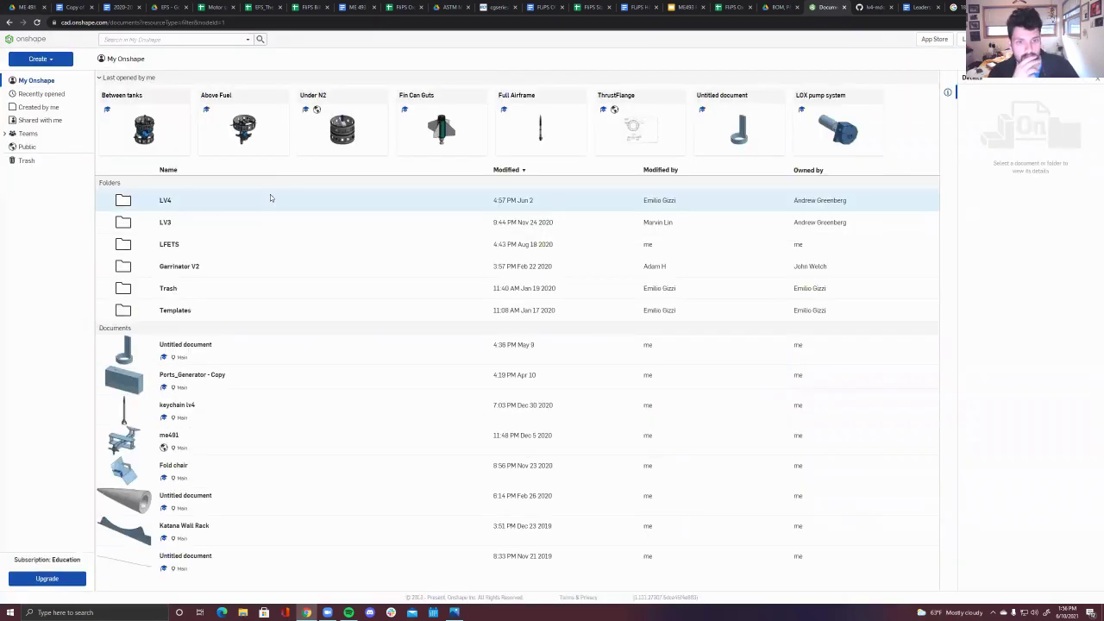
click(412, 144)
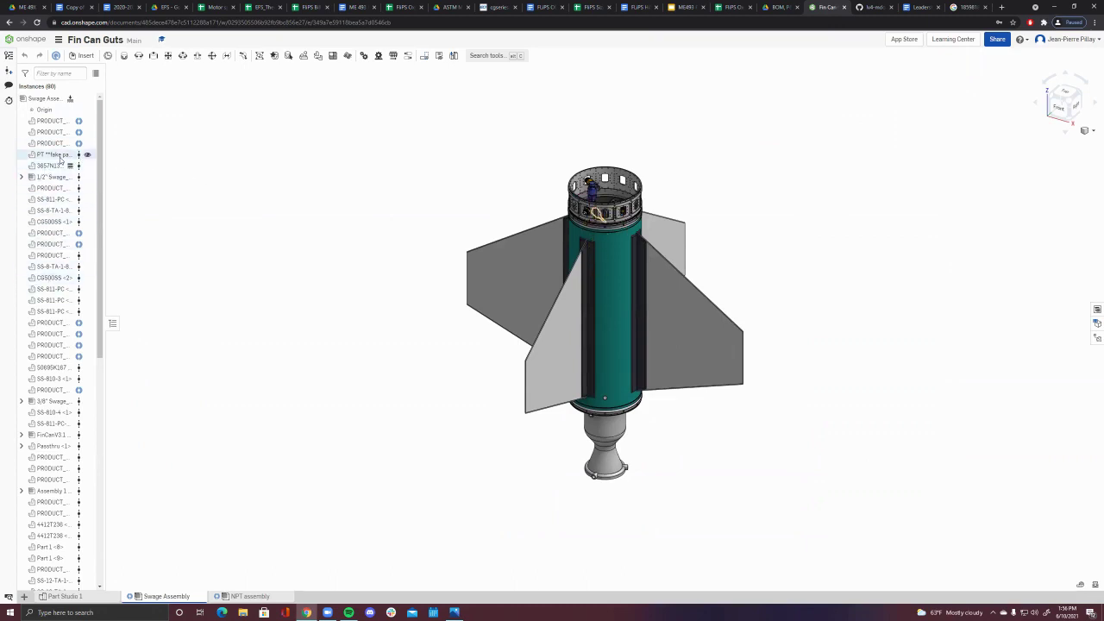
click(75, 165)
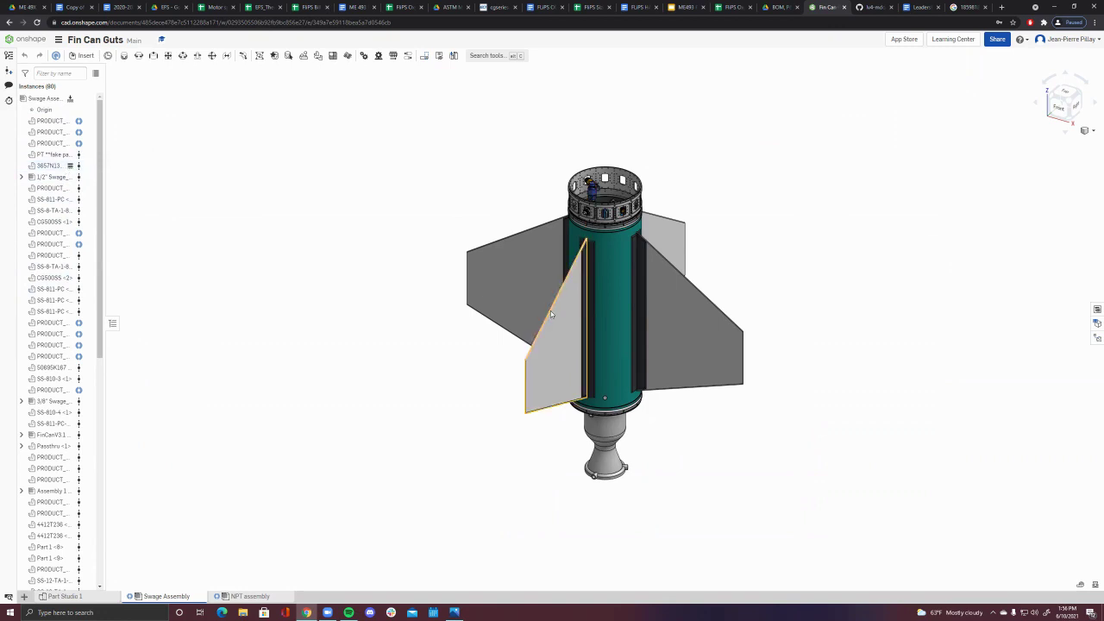
click(839, 350)
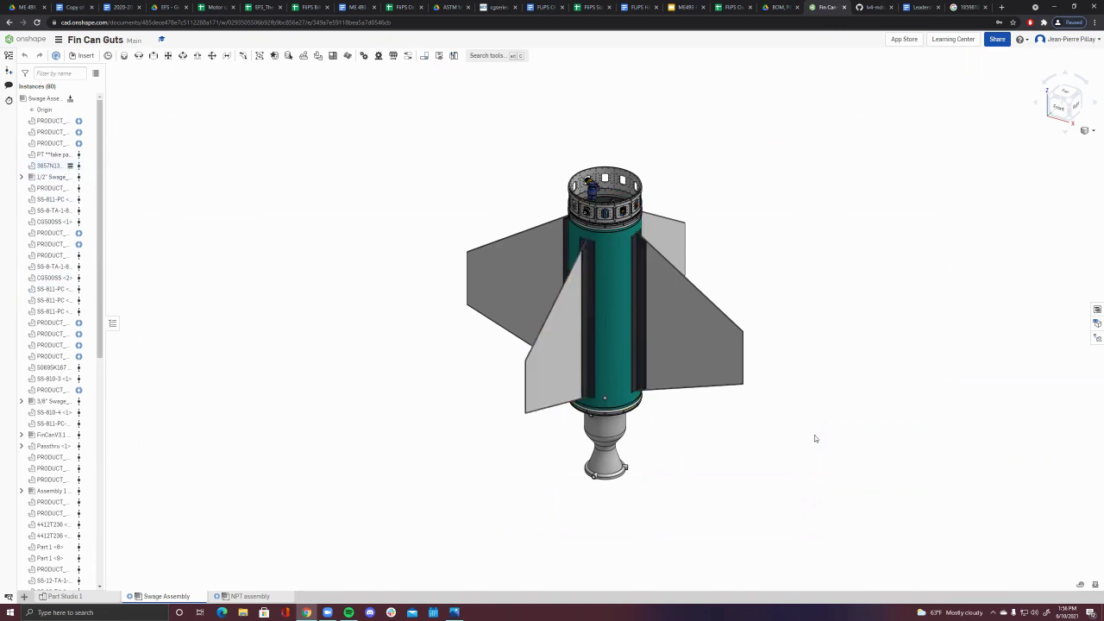
click(8, 21)
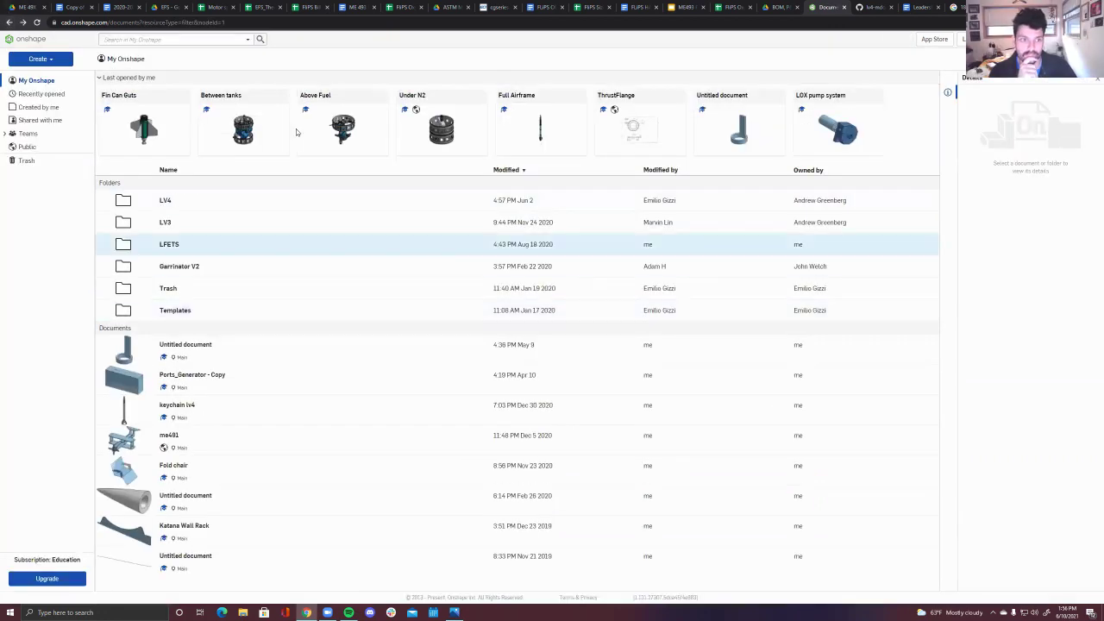
- Open the Fin Can Guts document from the FLiPS folder inside the LV4 folder
double_click(168, 204)
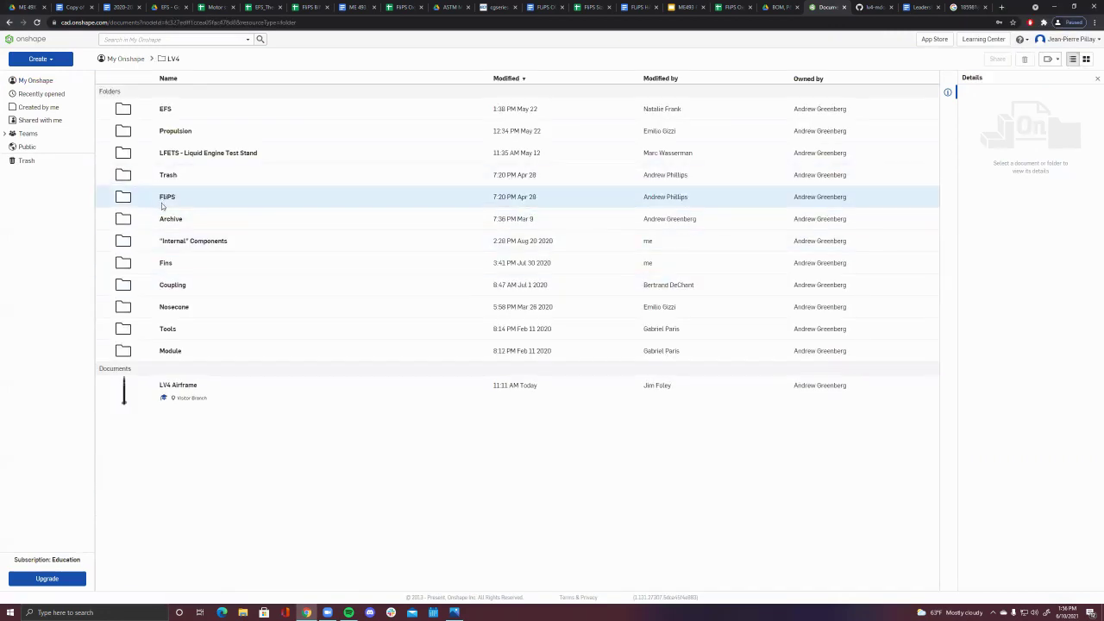
double_click(161, 204)
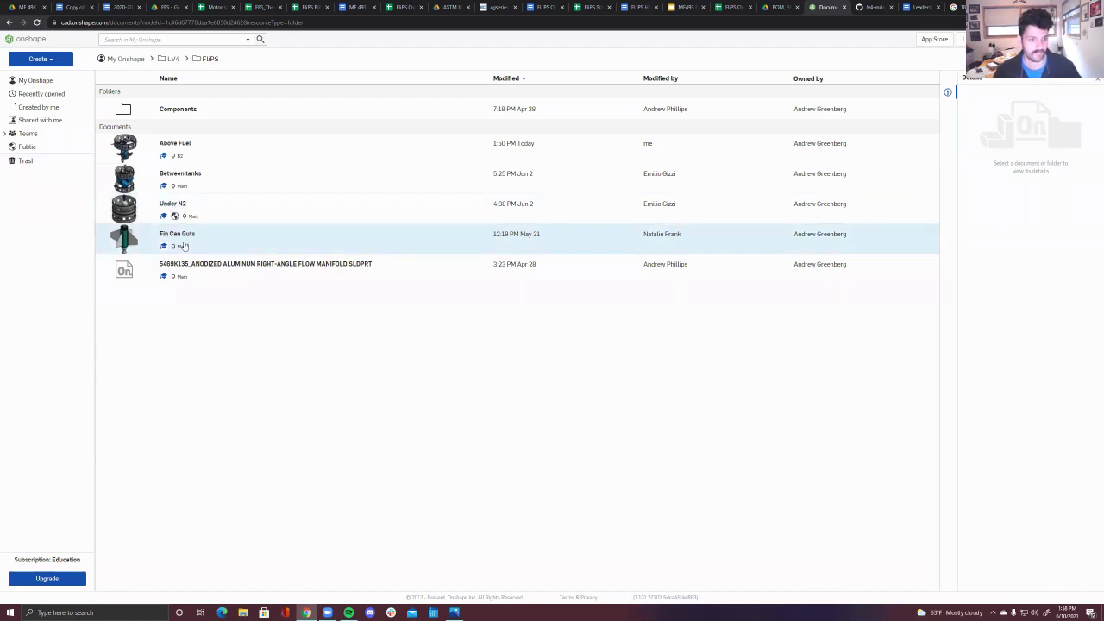
click(260, 240)
double_click(260, 236)
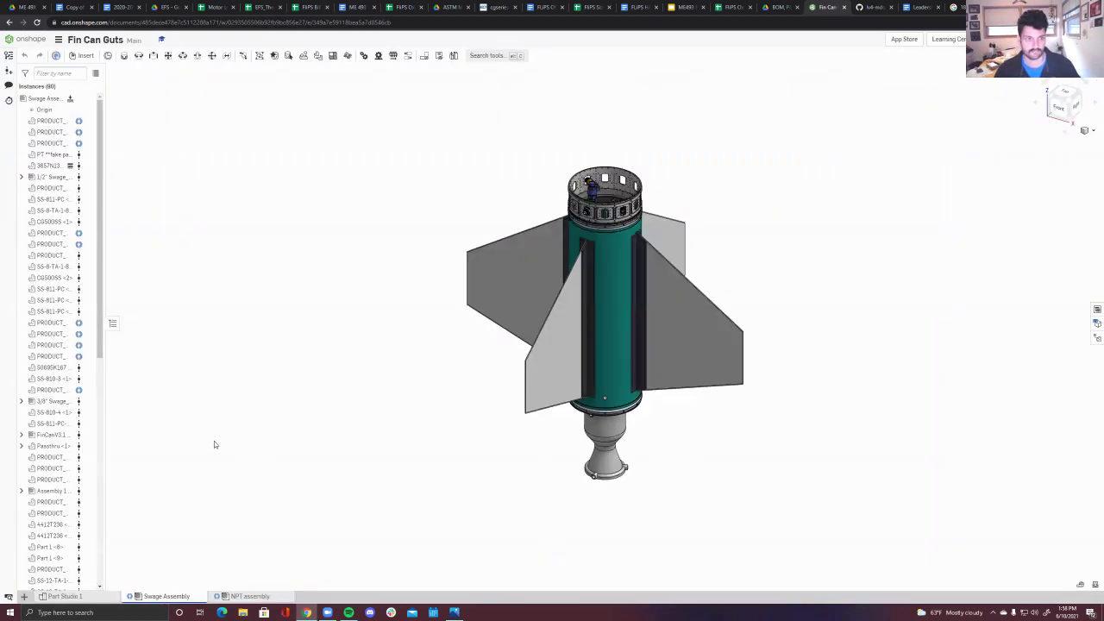
- Make the fin can's outer shell transparent, expanding by mate connectivity to include the fins, top ring and nozzle
click(617, 257)
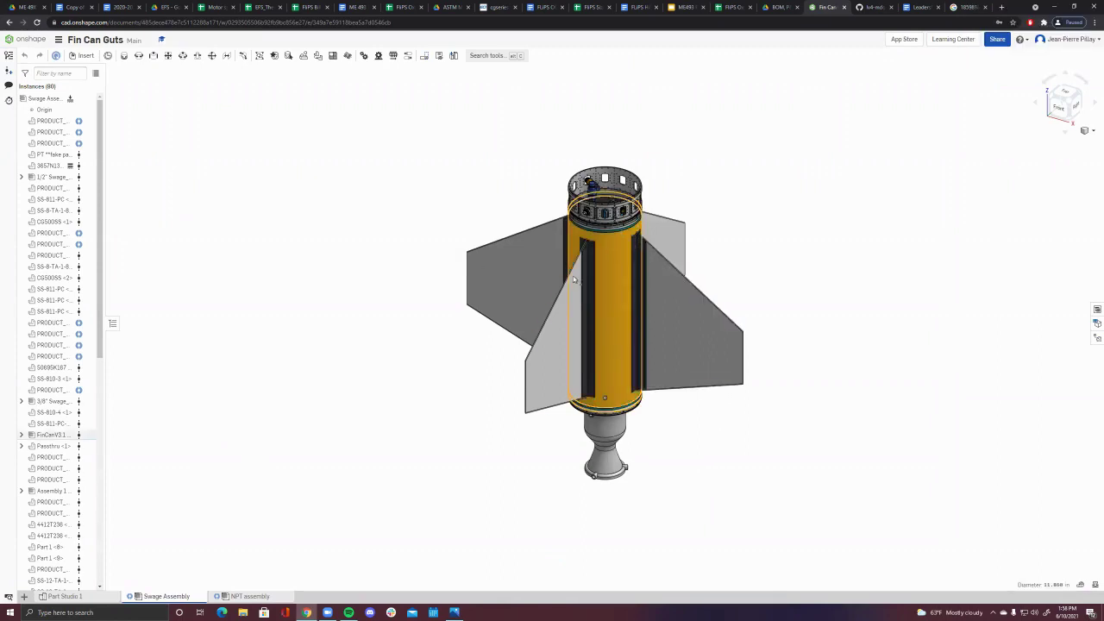
right_click(605, 252)
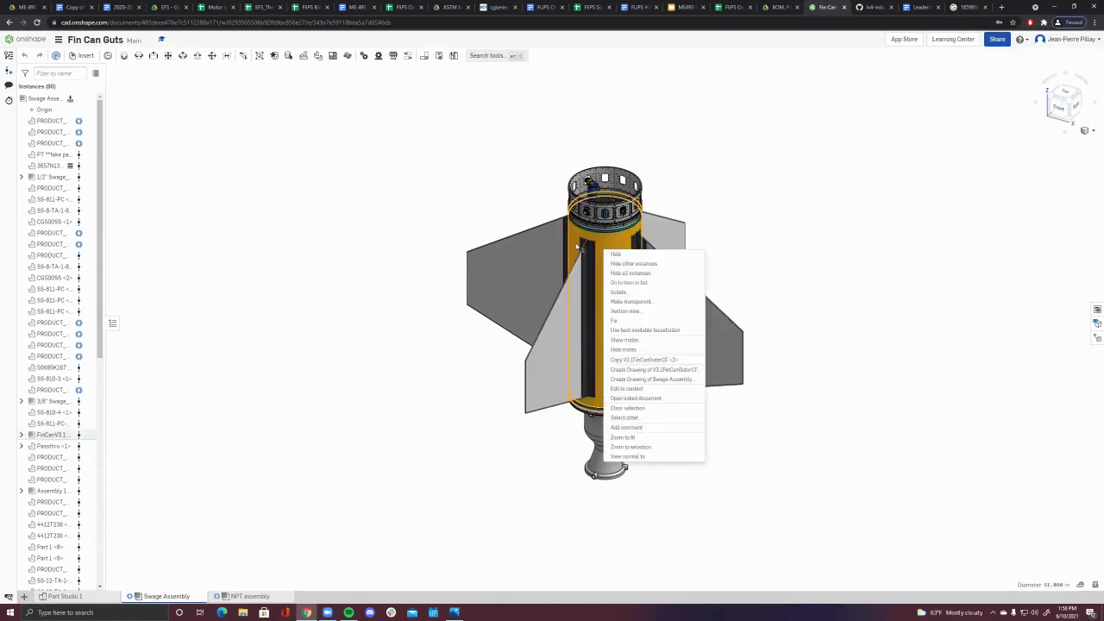
click(621, 298)
drag(109, 95, 124, 99)
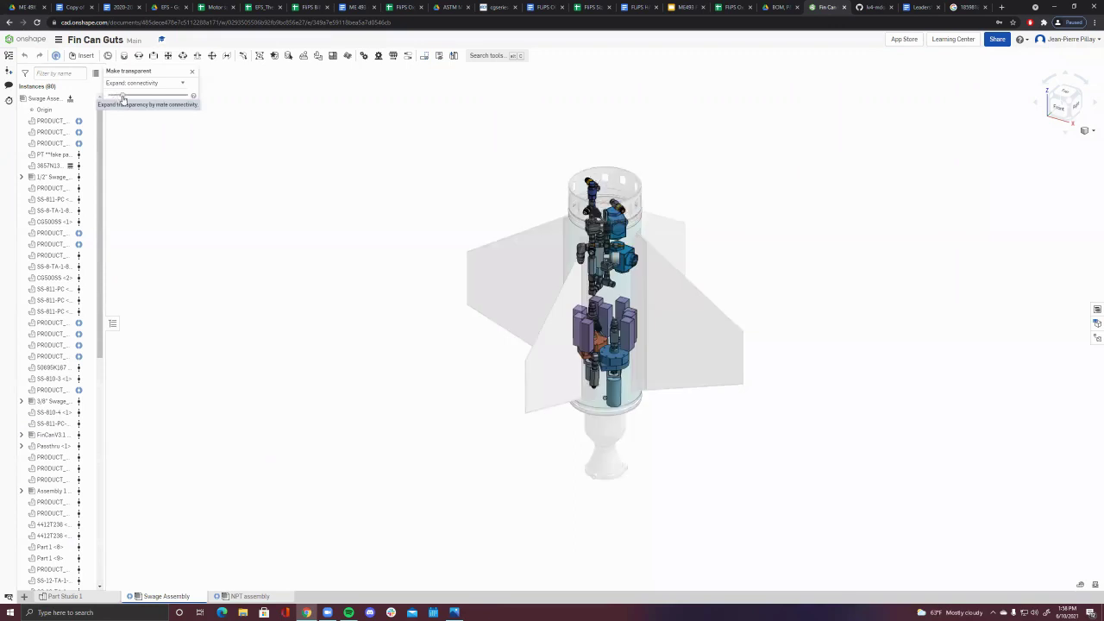
key(Left)
key(Left)
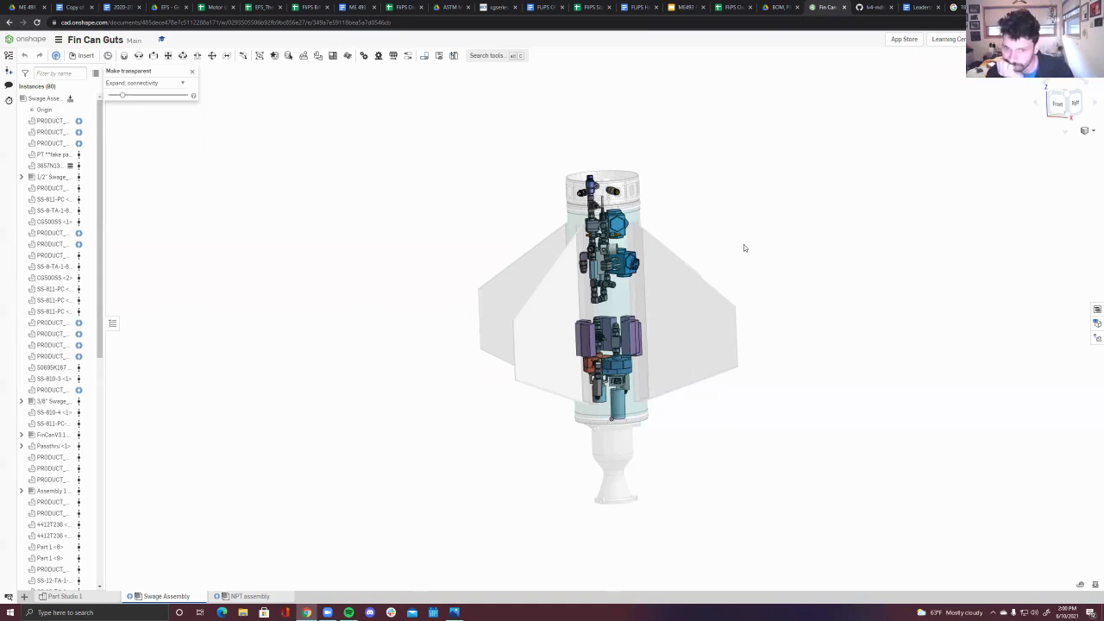
- Inspect the fin can's upper plumbing, blue actuators and ring ports from the front-right corner and from behind
scroll(698, 230, up, 5)
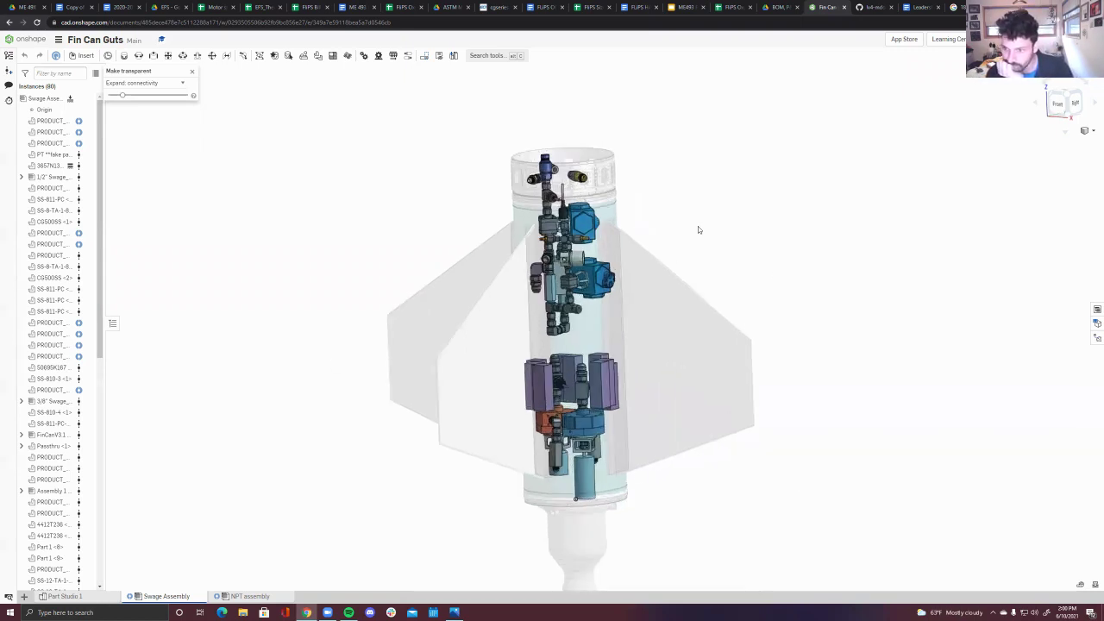
right_drag(709, 216, 450, 166)
scroll(451, 102, up, 2)
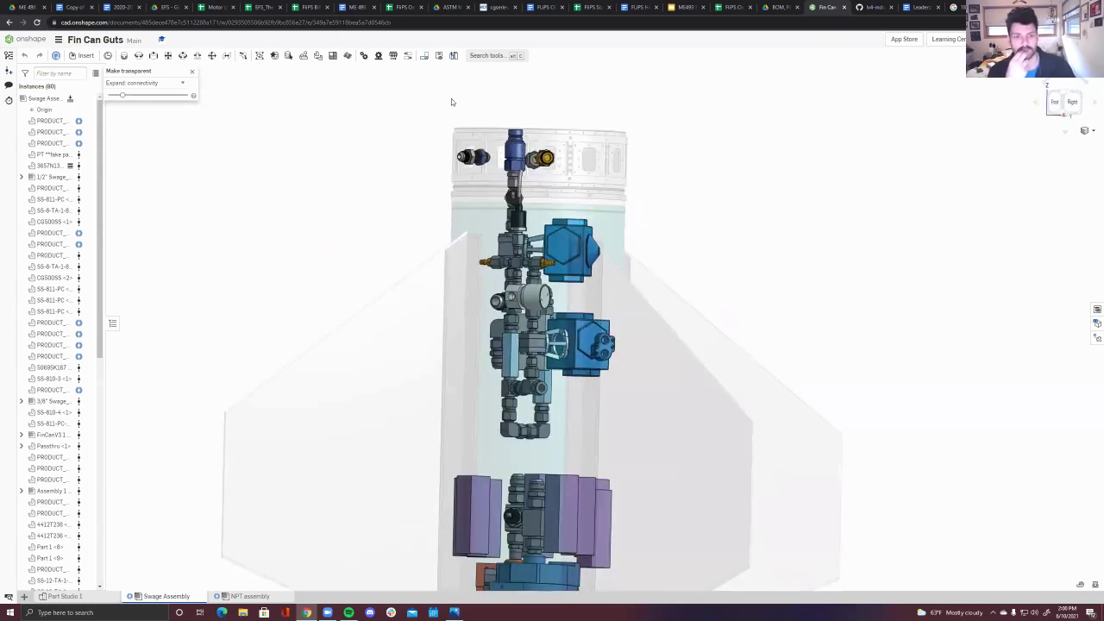
right_drag(697, 171, 720, 169)
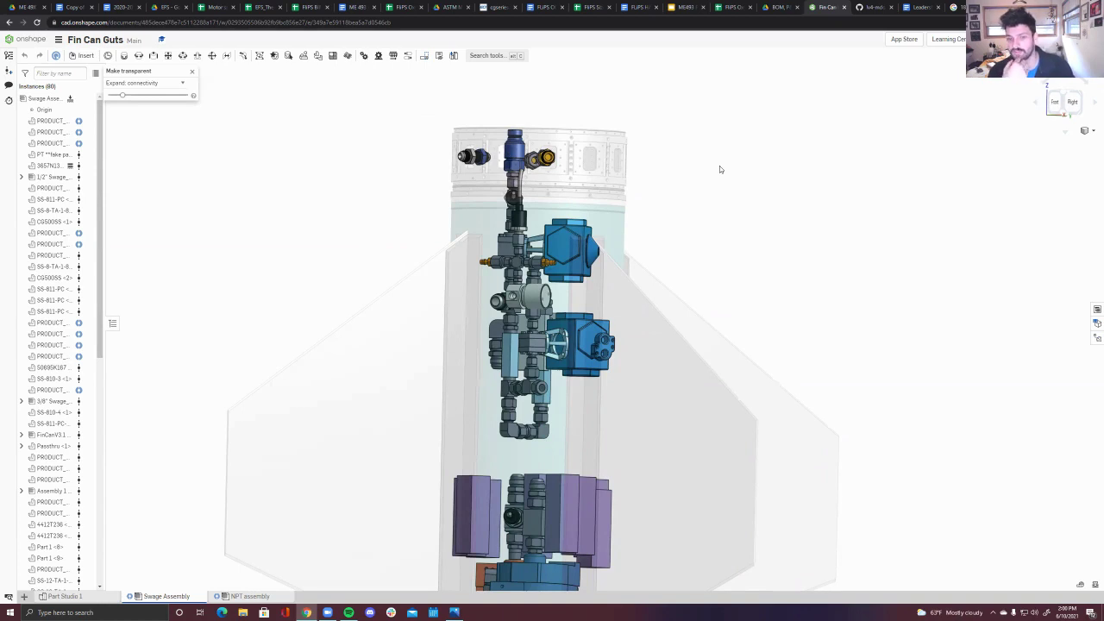
right_drag(717, 165, 604, 238)
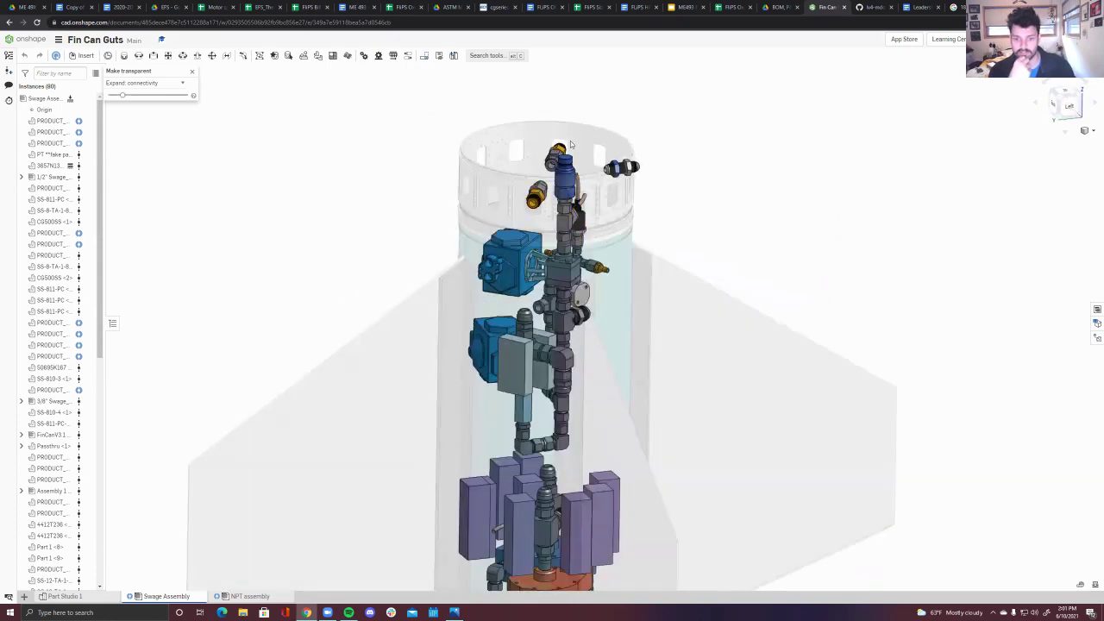
- Examine the upper fitting line from the left side, including a close-up of the tee below the upper blue actuator
right_drag(712, 214, 695, 229)
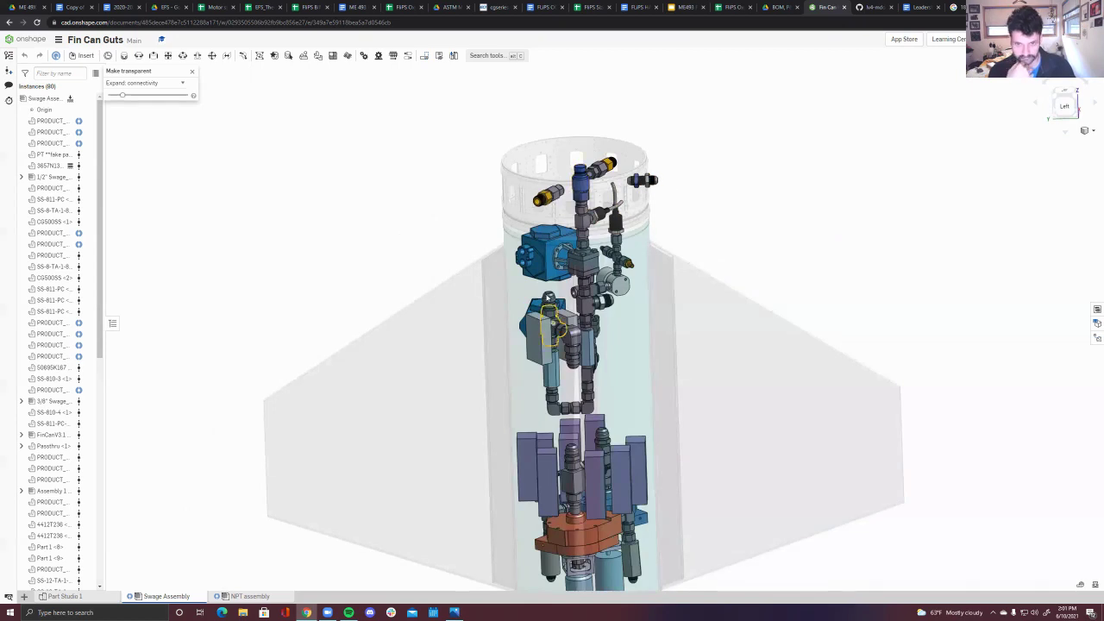
right_drag(552, 321, 558, 134)
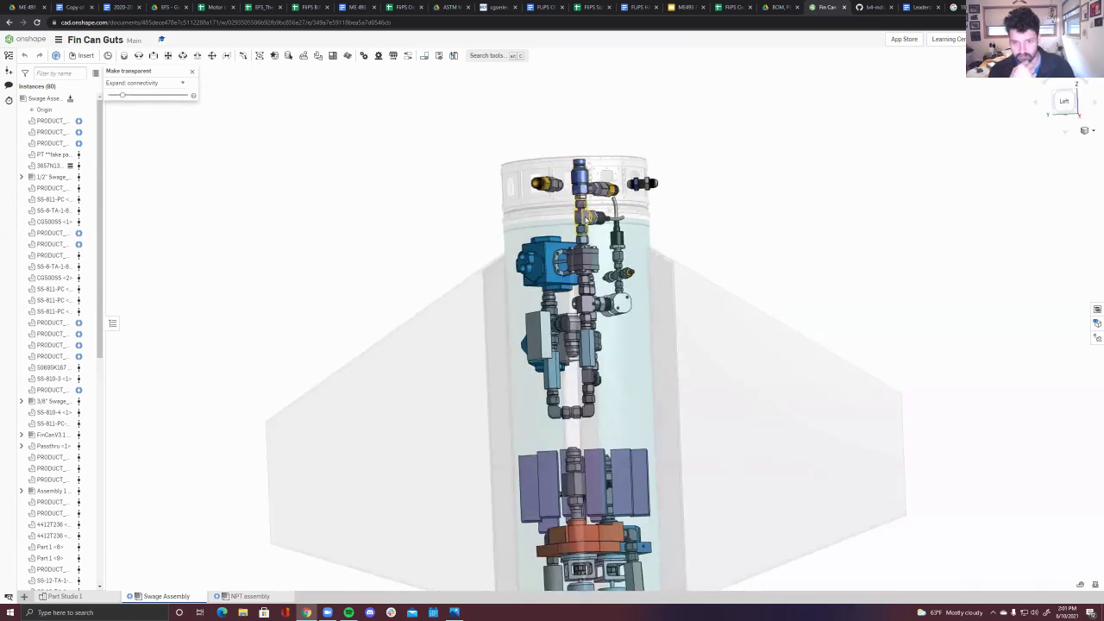
mouse_move(583, 255)
right_down()
mouse_move(516, 264)
mouse_move(552, 284)
mouse_move(576, 256)
right_up()
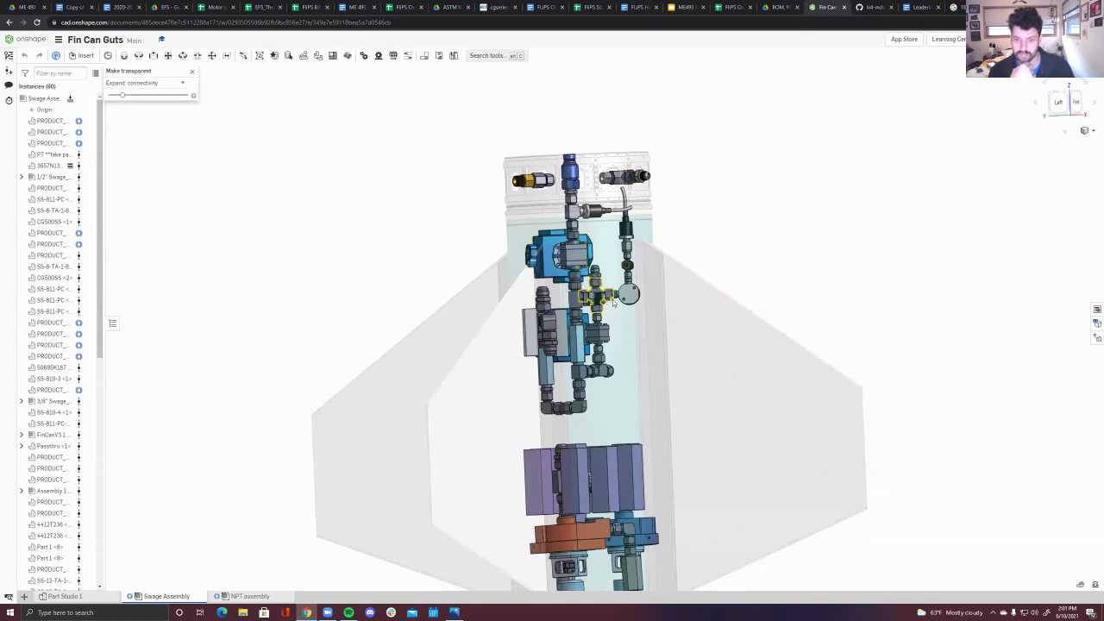
right_drag(617, 301, 603, 303)
scroll(605, 303, down, 2)
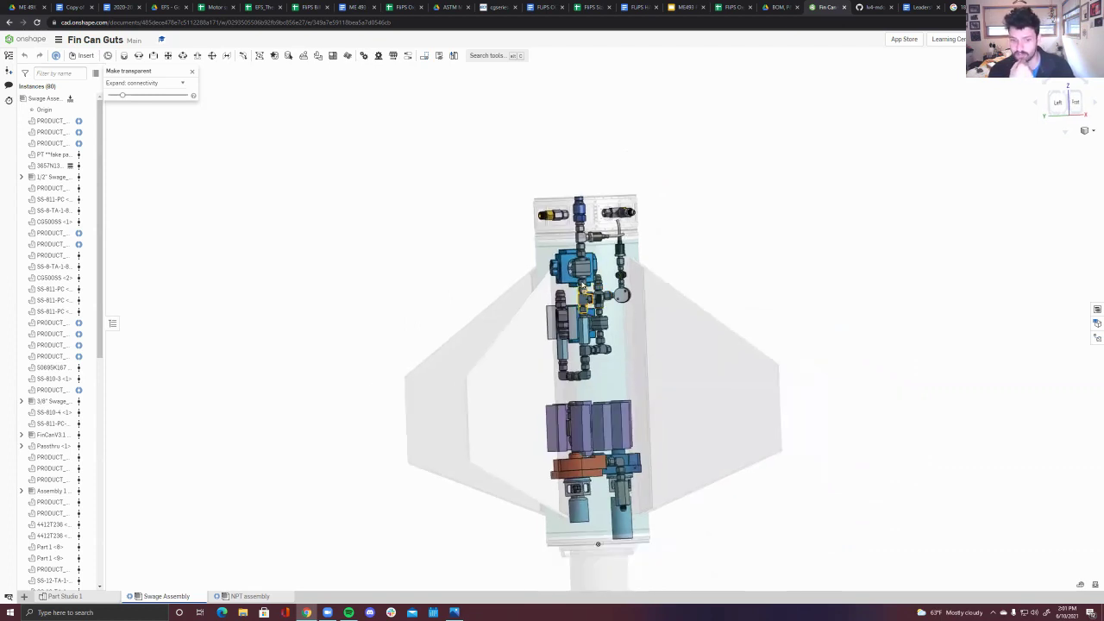
scroll(584, 296, up, 10)
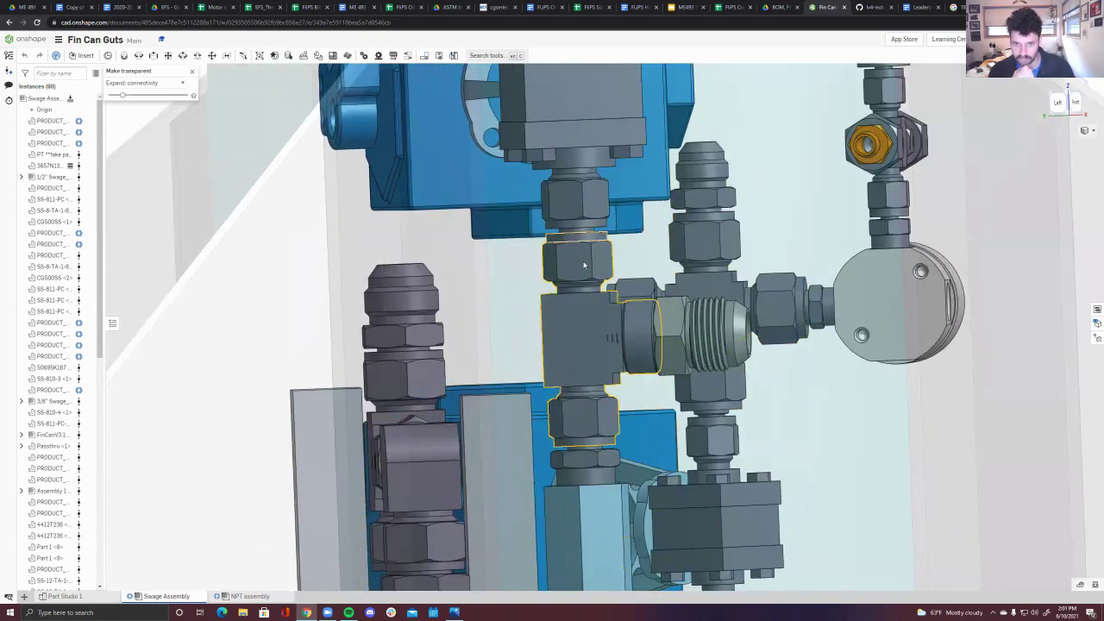
scroll(604, 328, down, 8)
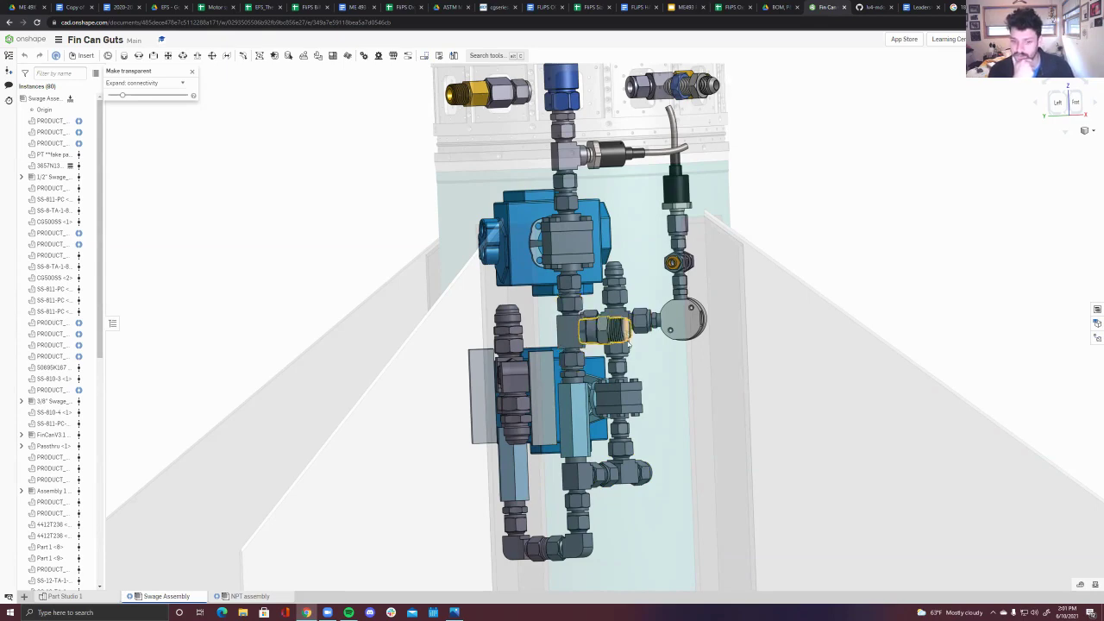
- Inspect the tee's side outlet, the pressure sensors and the lower valve branch from the front and both front corners
right_drag(628, 342, 601, 332)
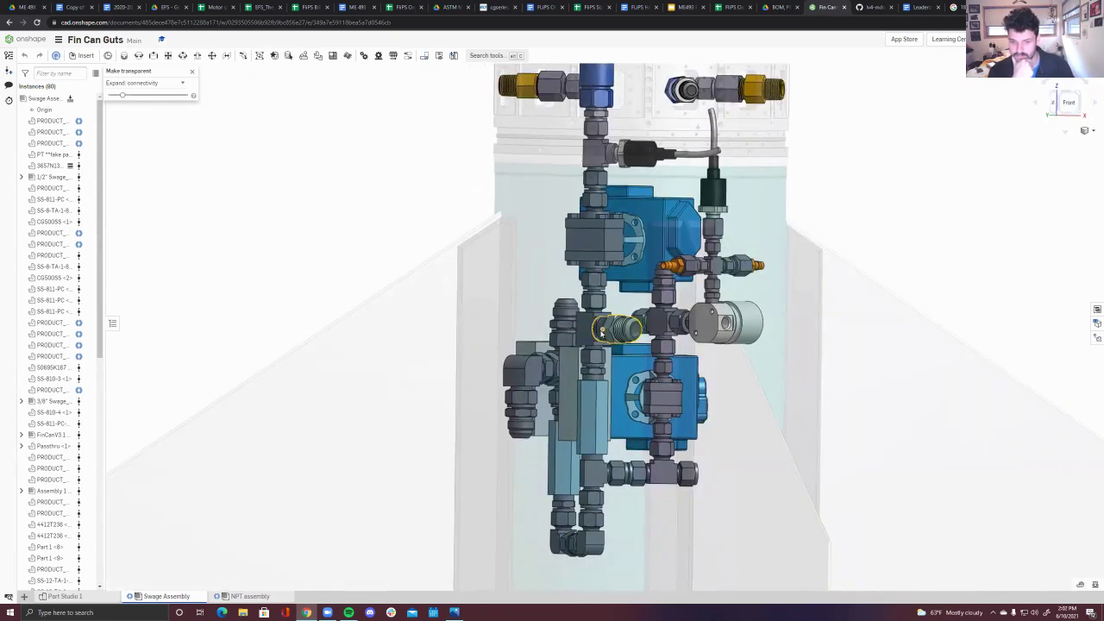
right_drag(788, 409, 726, 443)
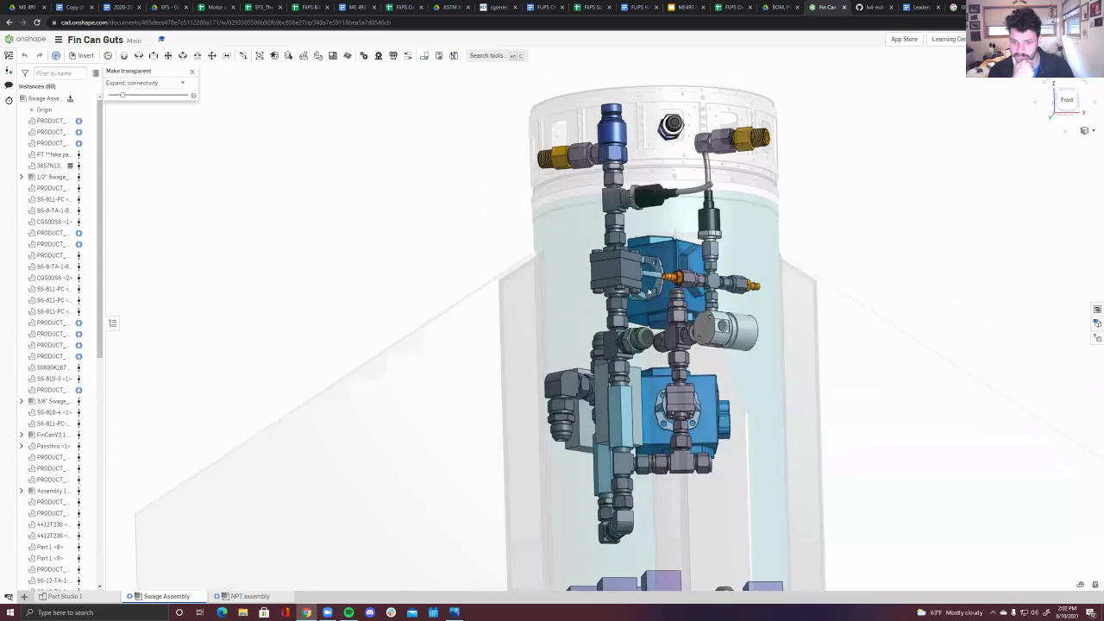
scroll(726, 444, down, 2)
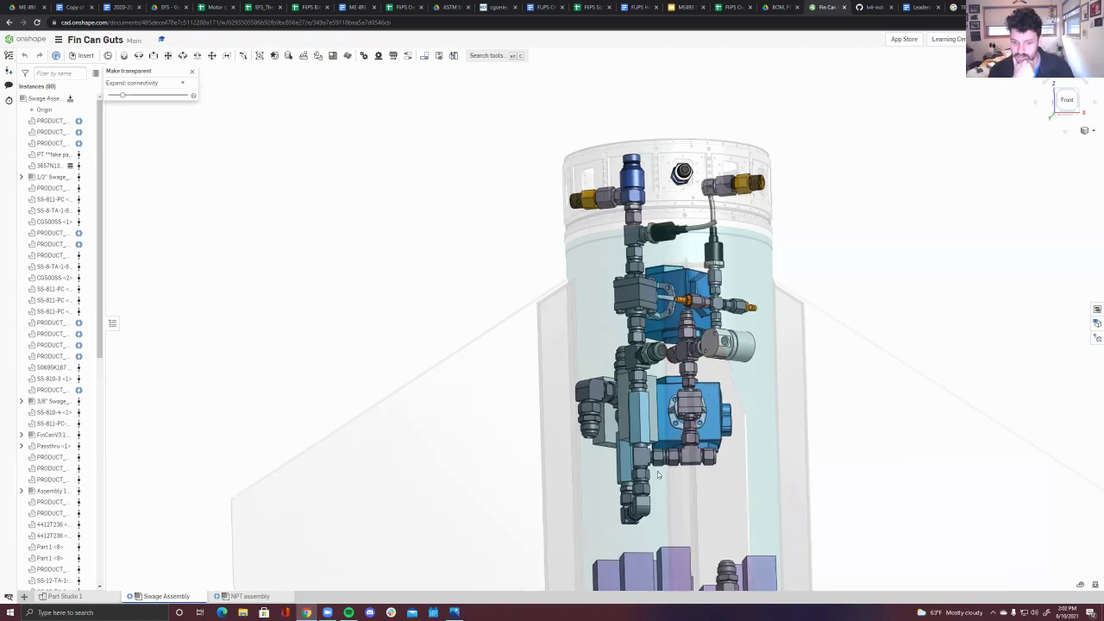
right_drag(657, 474, 707, 455)
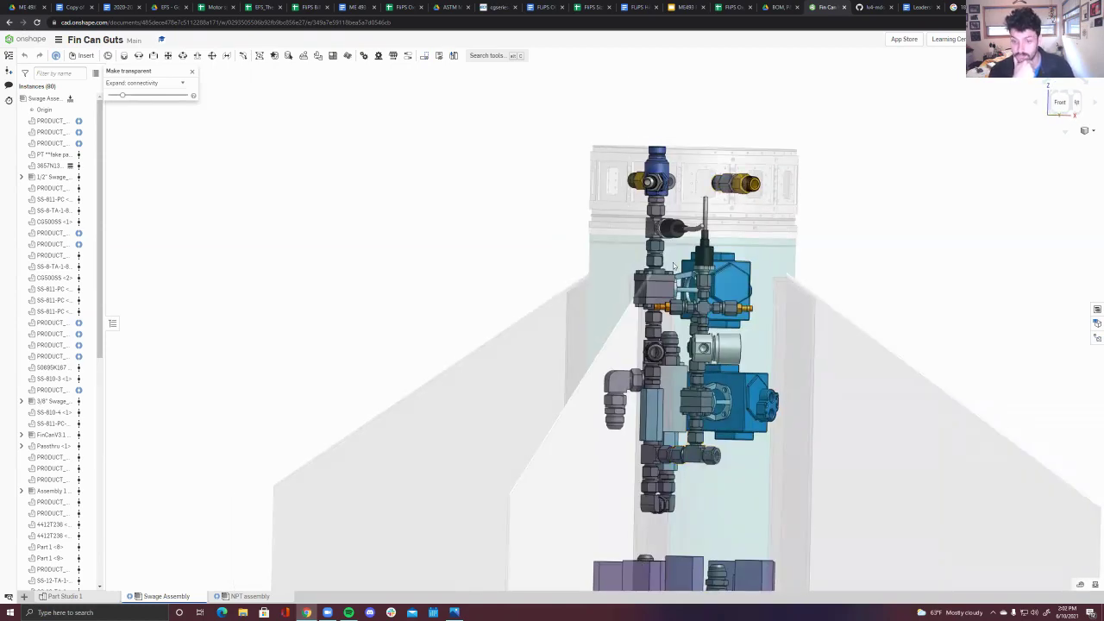
right_drag(674, 265, 671, 365)
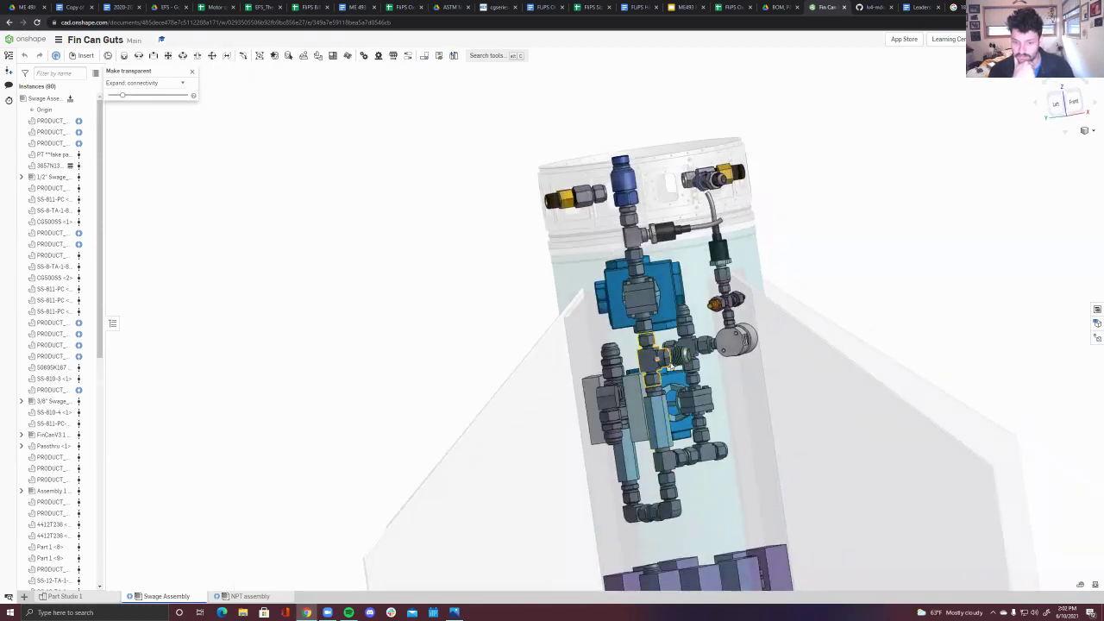
scroll(690, 521, down, 5)
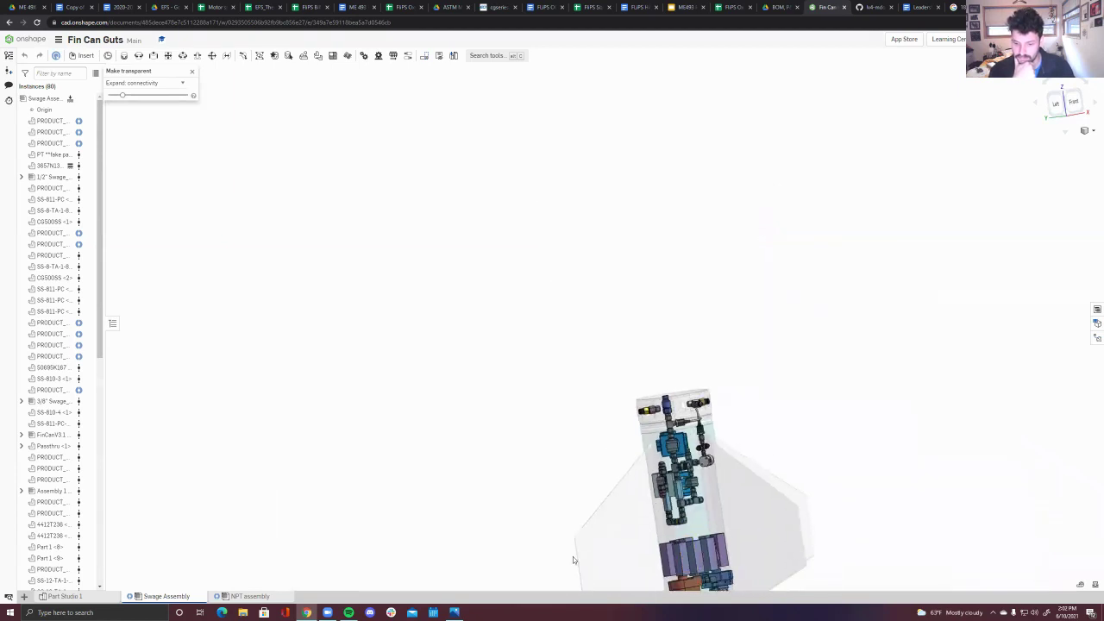
- Fit the whole fin can in view and examine its internal layout from the back, left and front-left
key(f)
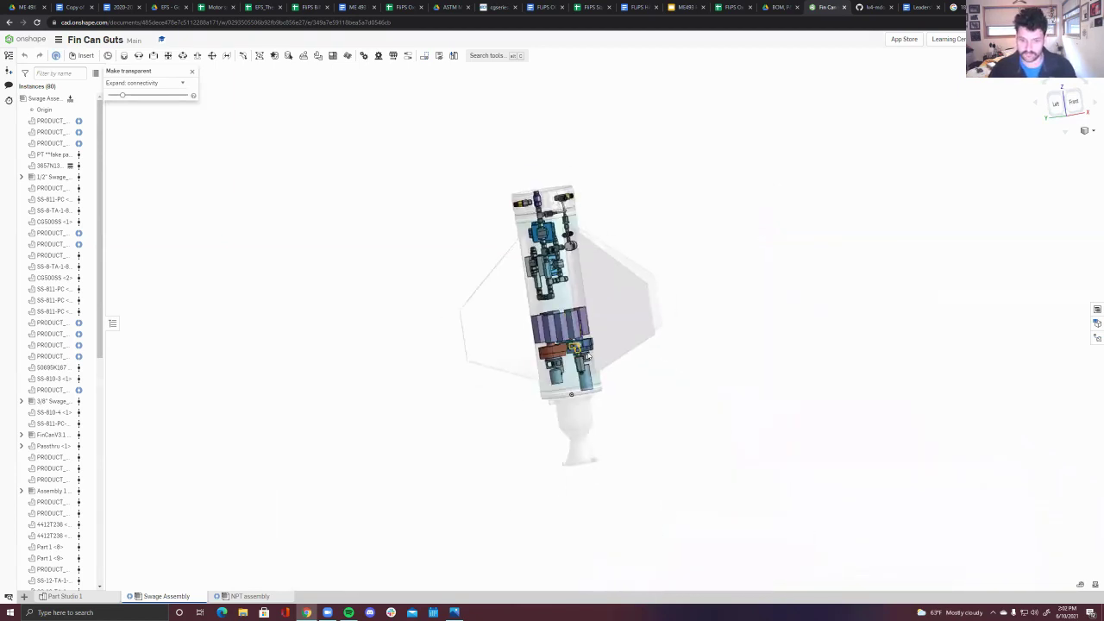
scroll(586, 356, up, 3)
scroll(533, 247, down, 3)
mouse_move(532, 246)
right_down()
mouse_move(579, 231)
mouse_move(523, 229)
right_up()
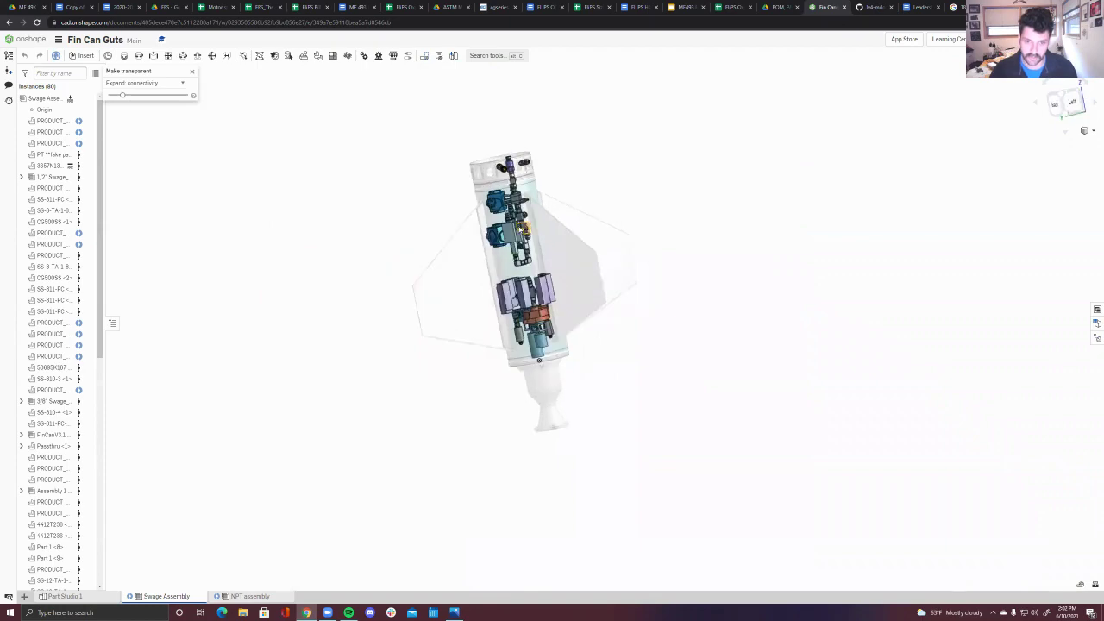
scroll(523, 230, up, 5)
scroll(522, 259, down, 4)
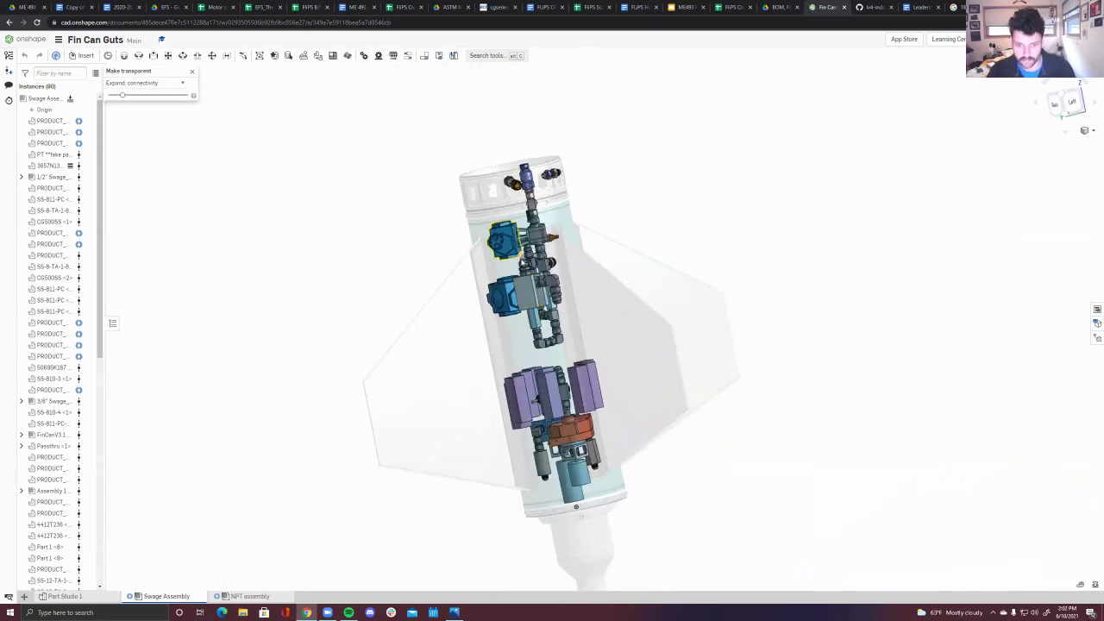
right_drag(557, 327, 580, 318)
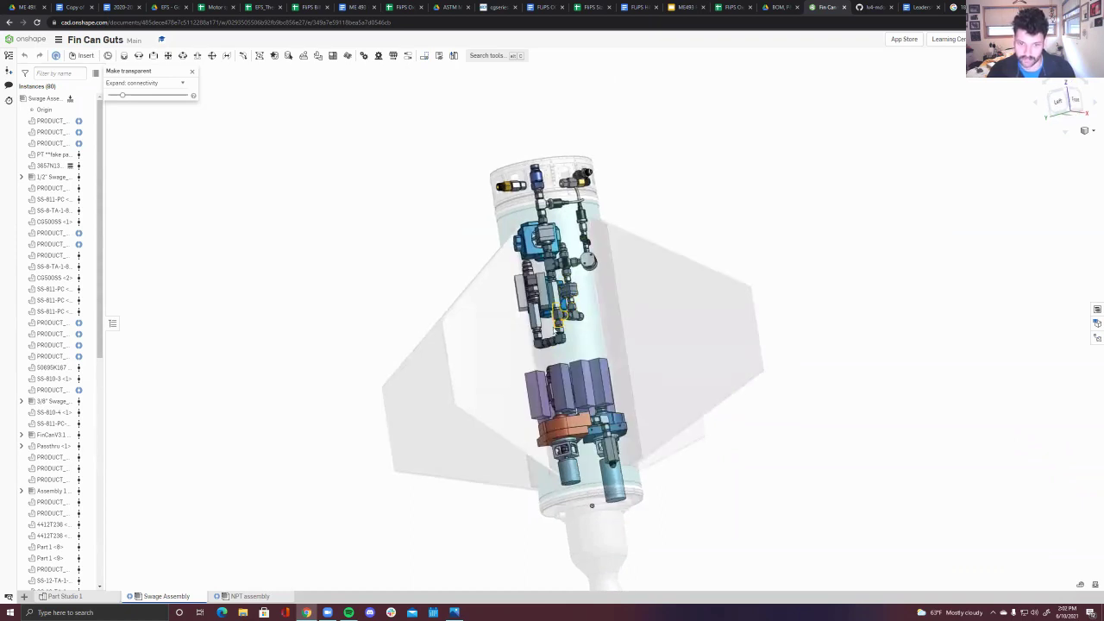
right_drag(543, 320, 547, 307)
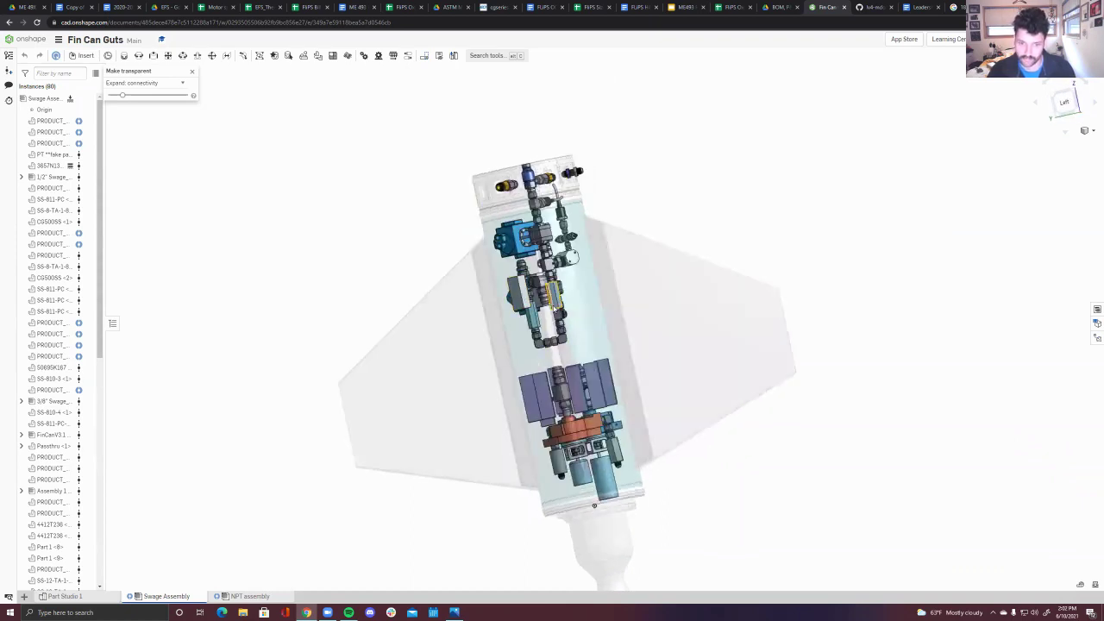
- Inspect the gray rectangular blocks and the U-shaped fitting loop beside the lower blue actuator, close up from back and left
right_drag(639, 446, 767, 471)
right_drag(752, 455, 621, 371)
scroll(525, 240, up, 5)
scroll(528, 250, up, 2)
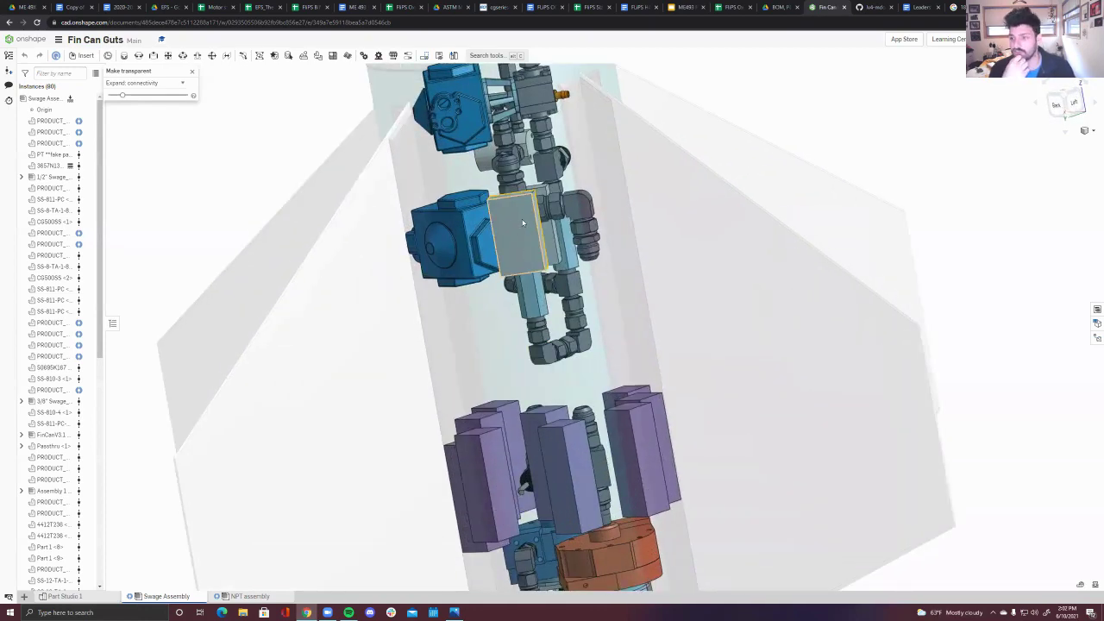
right_drag(582, 245, 553, 205)
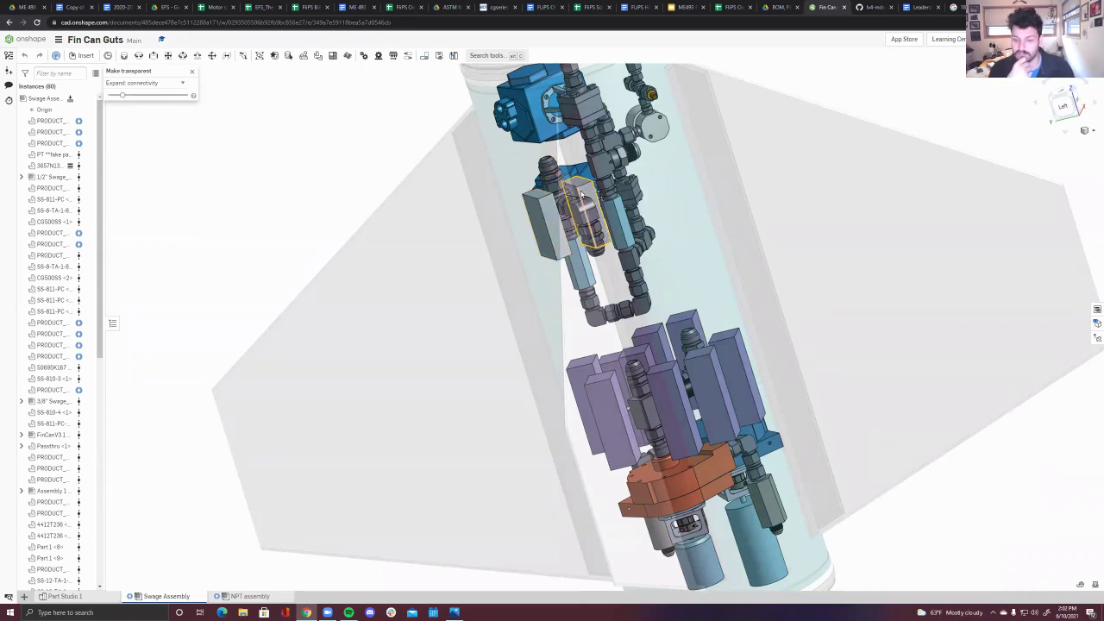
- Examine the purple blocks, the orange and blue pumps and their motors from above, the front-left corner and the front
mouse_move(552, 425)
right_down()
mouse_move(597, 446)
mouse_move(595, 388)
right_up()
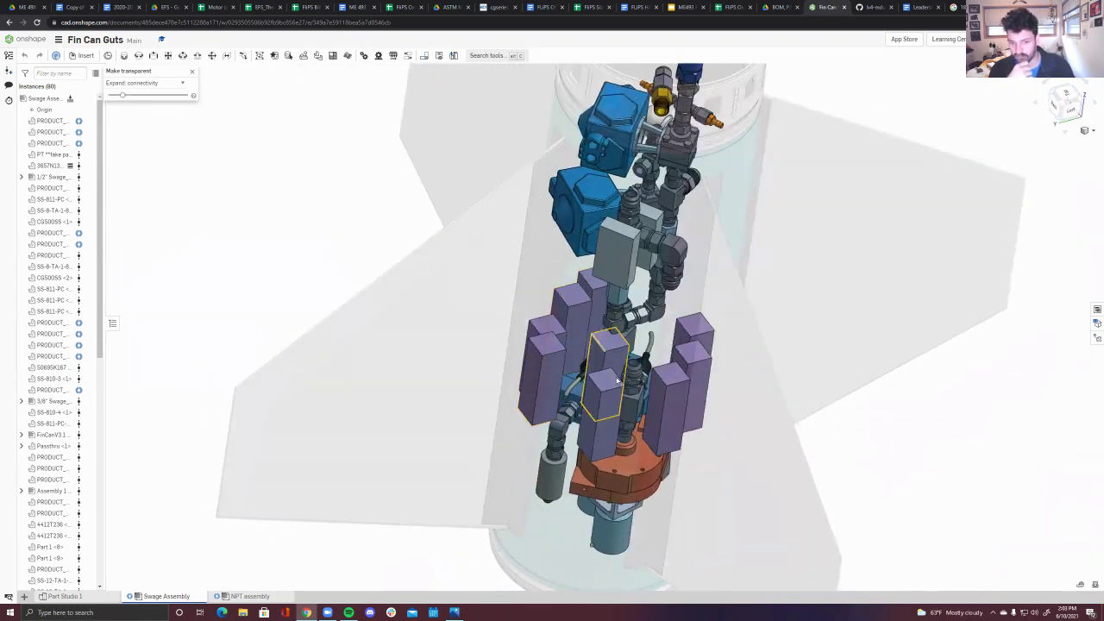
scroll(708, 350, down, 3)
scroll(686, 429, up, 5)
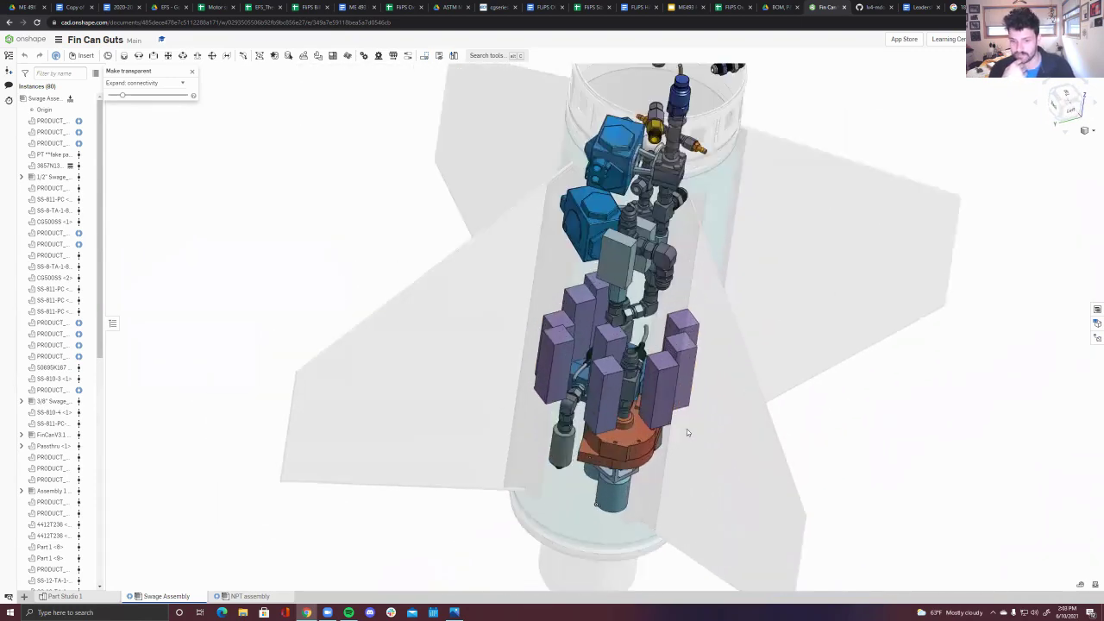
right_drag(679, 482, 564, 283)
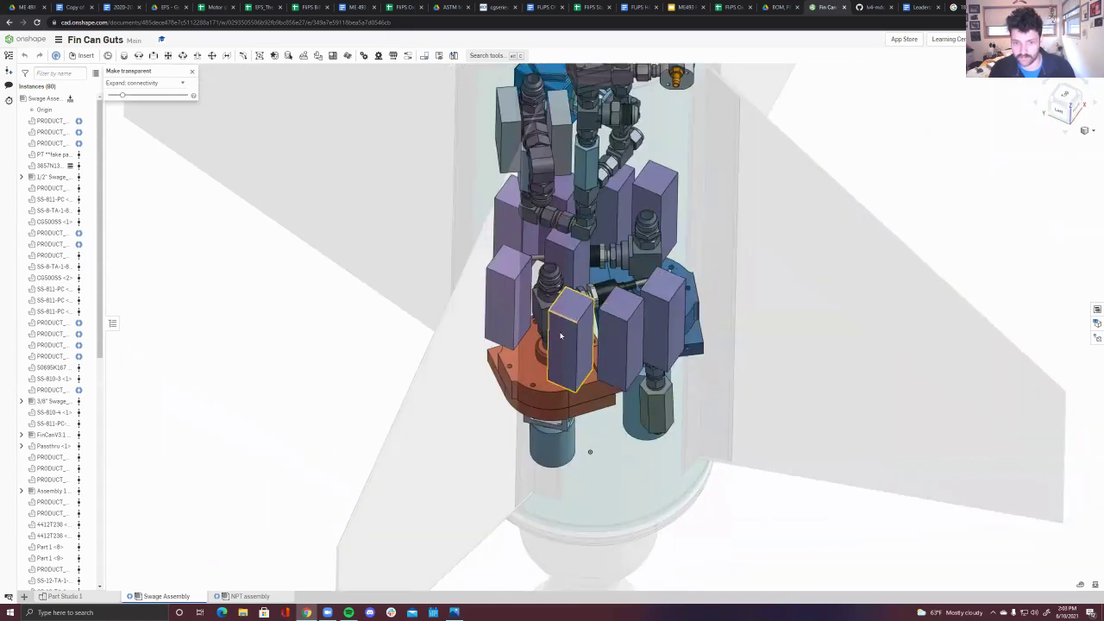
right_drag(561, 335, 622, 382)
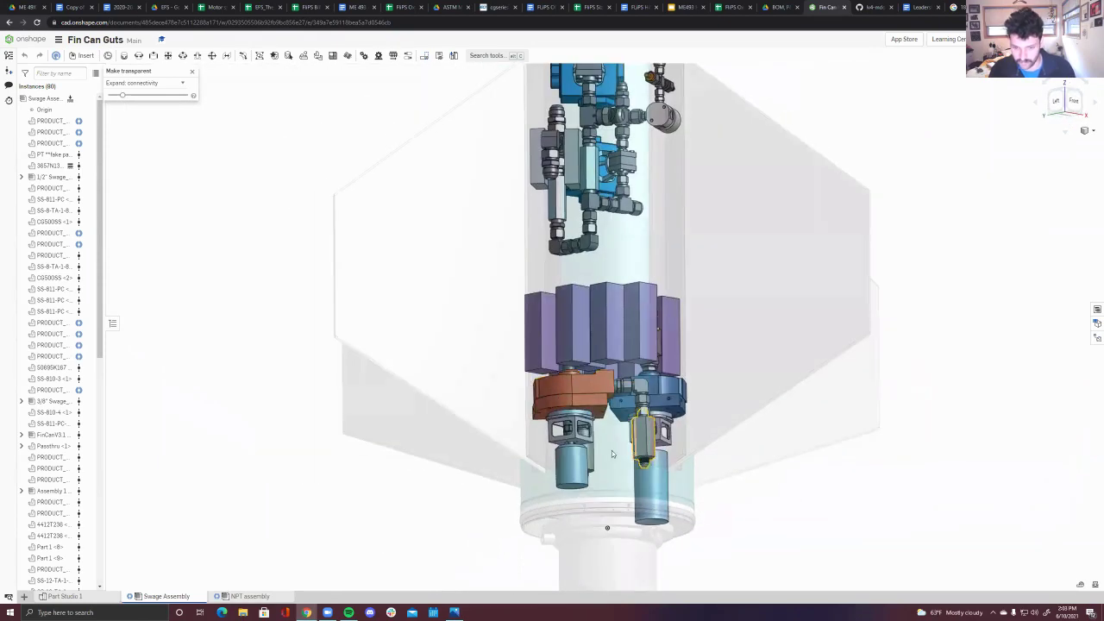
mouse_move(612, 453)
right_down()
mouse_move(623, 459)
mouse_move(599, 470)
right_up()
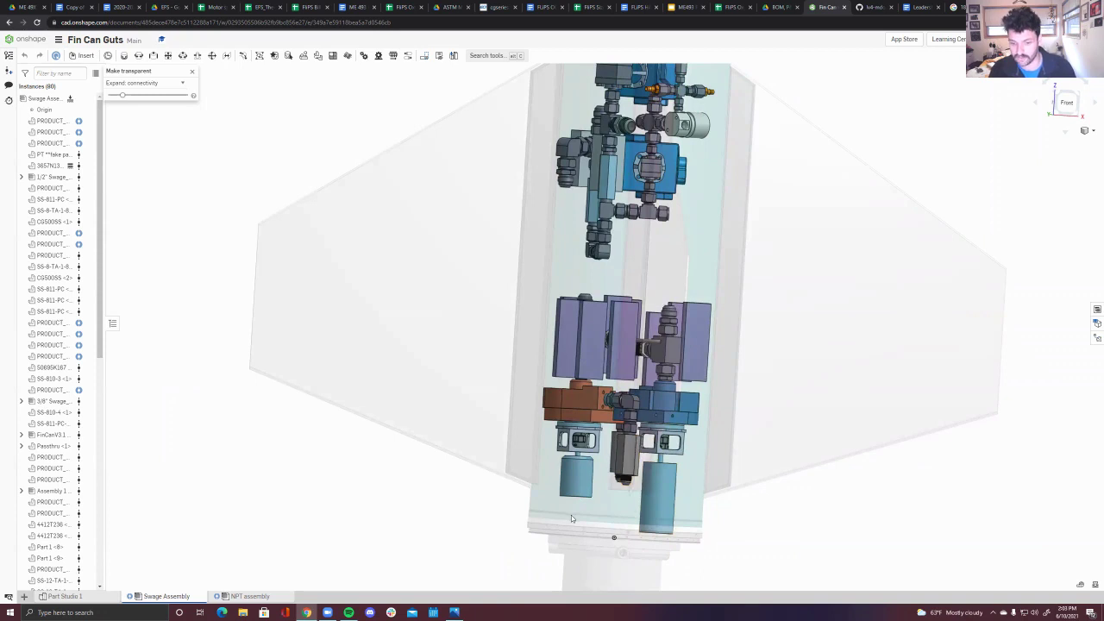
- Open the linked Casing document of the orange pump's housing and display its LOX: Case 2 part studio
mouse_move(571, 518)
right_down()
mouse_move(592, 511)
mouse_move(580, 516)
right_up()
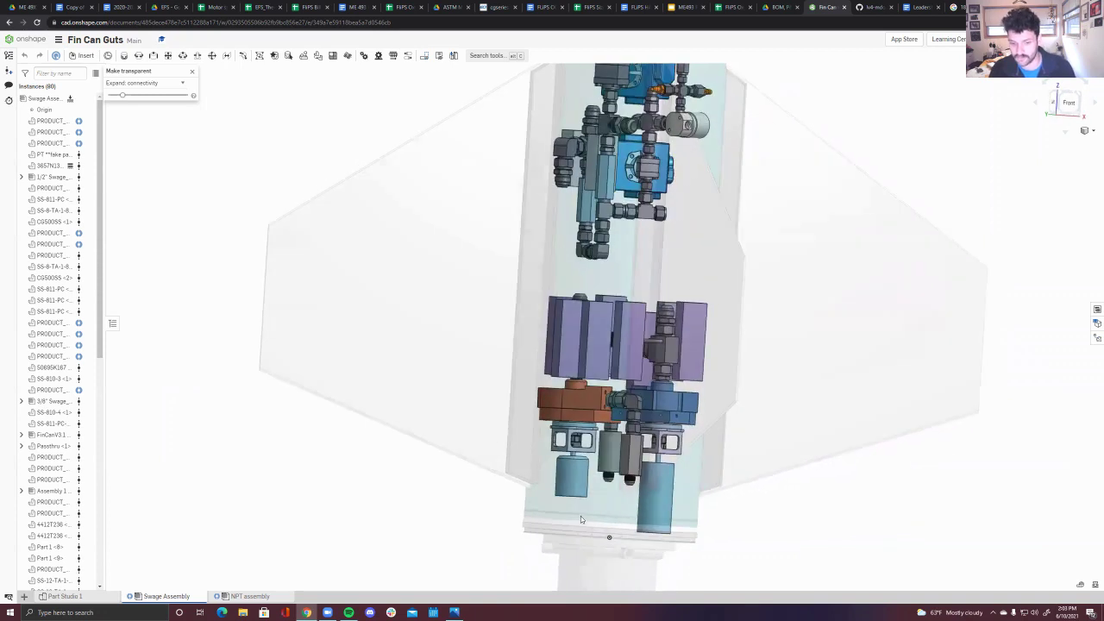
right_click(574, 407)
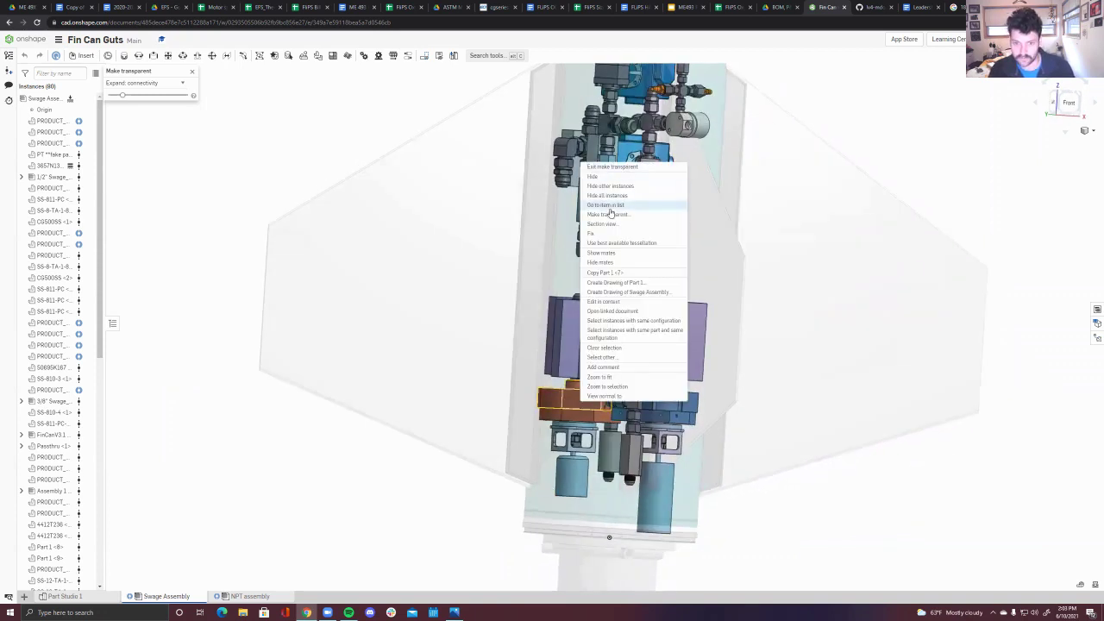
click(612, 311)
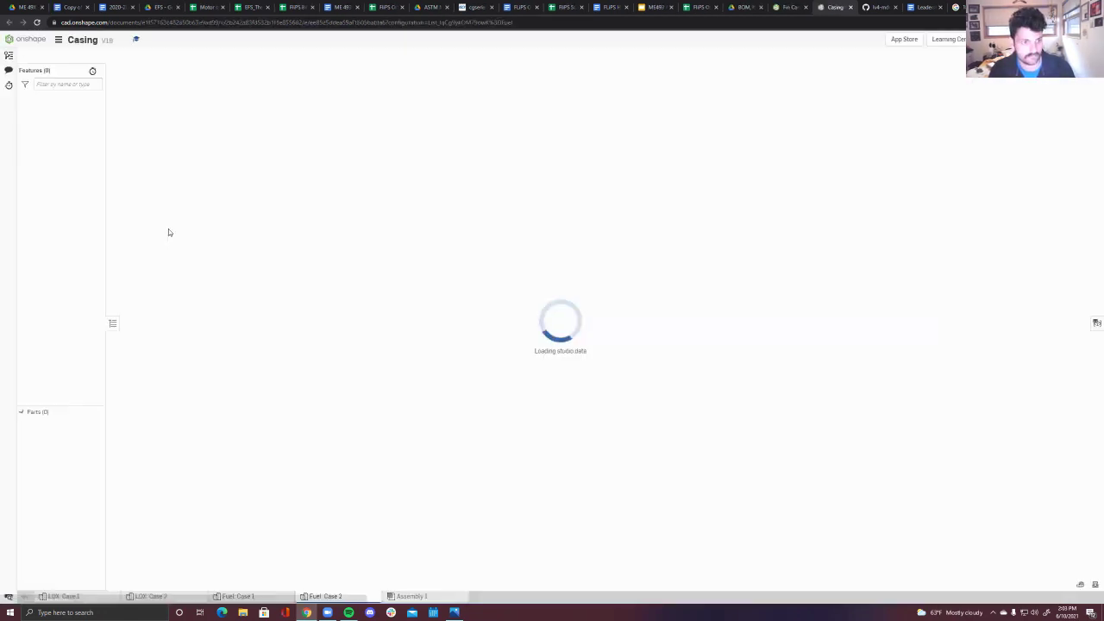
click(416, 596)
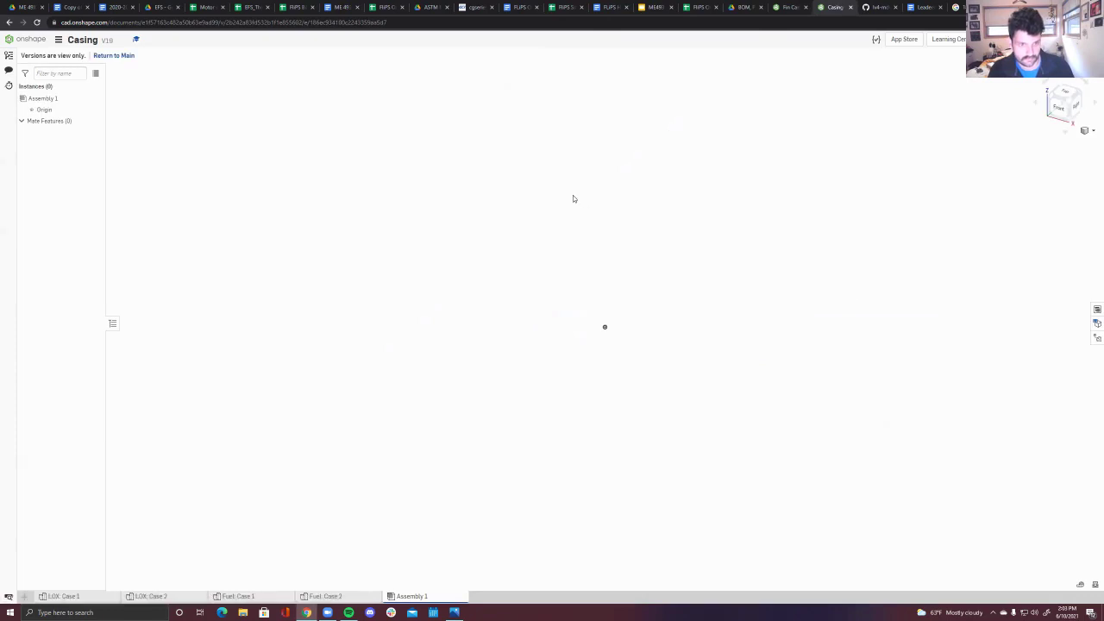
click(140, 596)
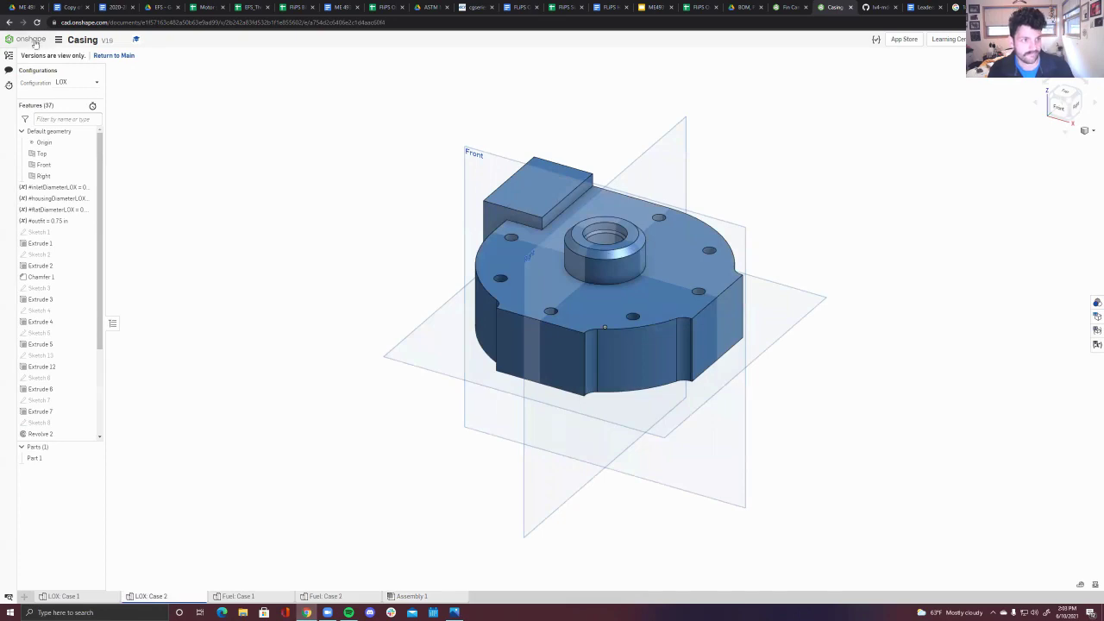
- Open the LOX pump system document from the EFS folder in LV4 and display its Lox pump assembly
click(32, 39)
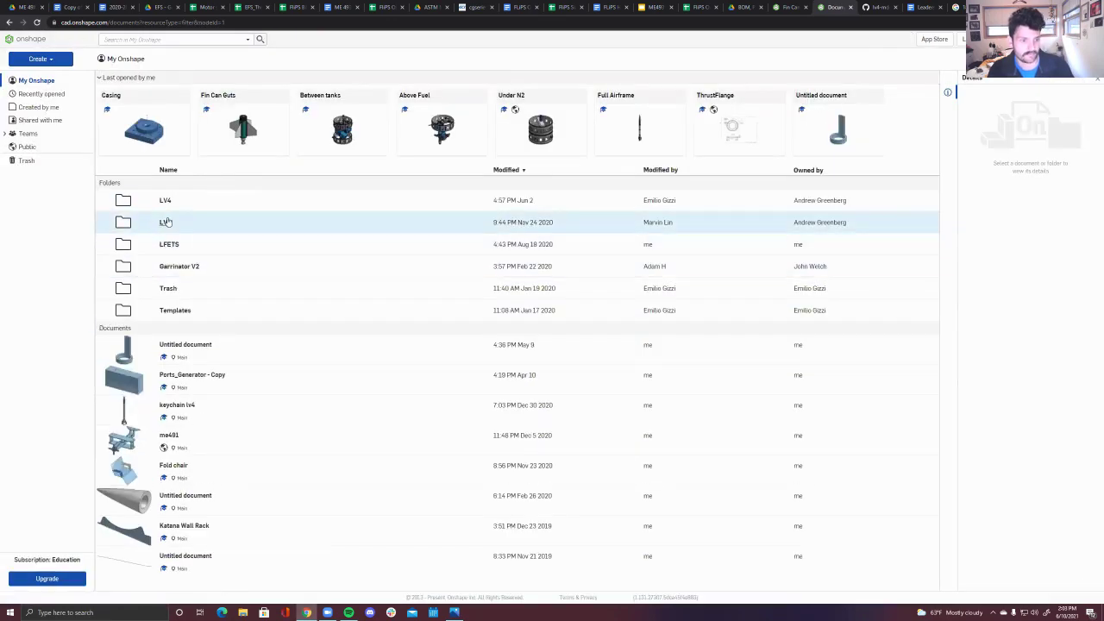
double_click(166, 223)
double_click(165, 109)
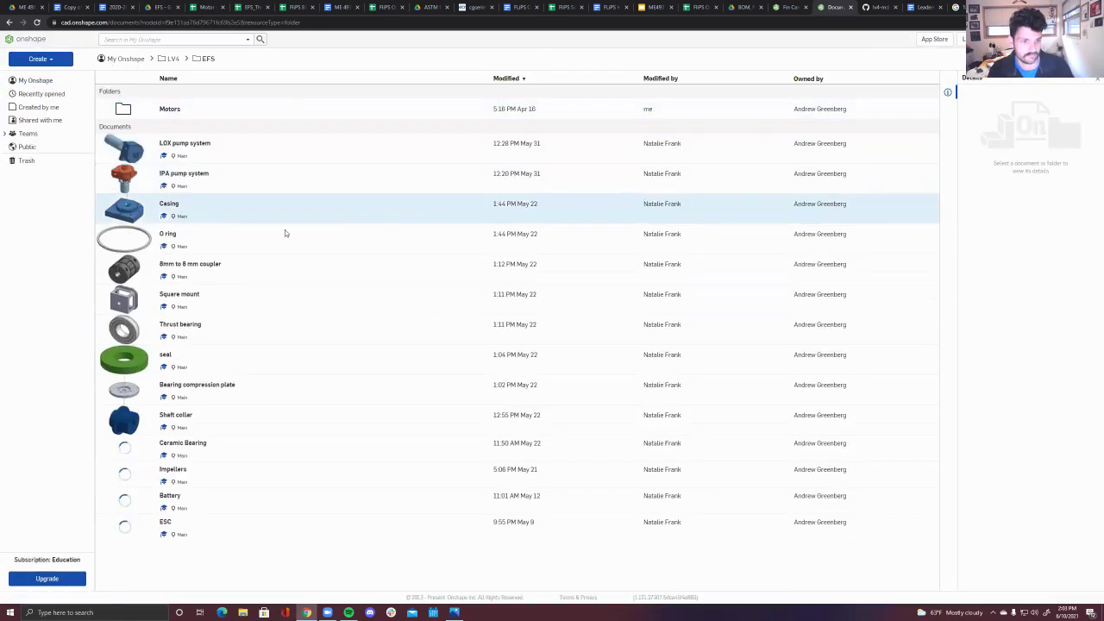
click(188, 144)
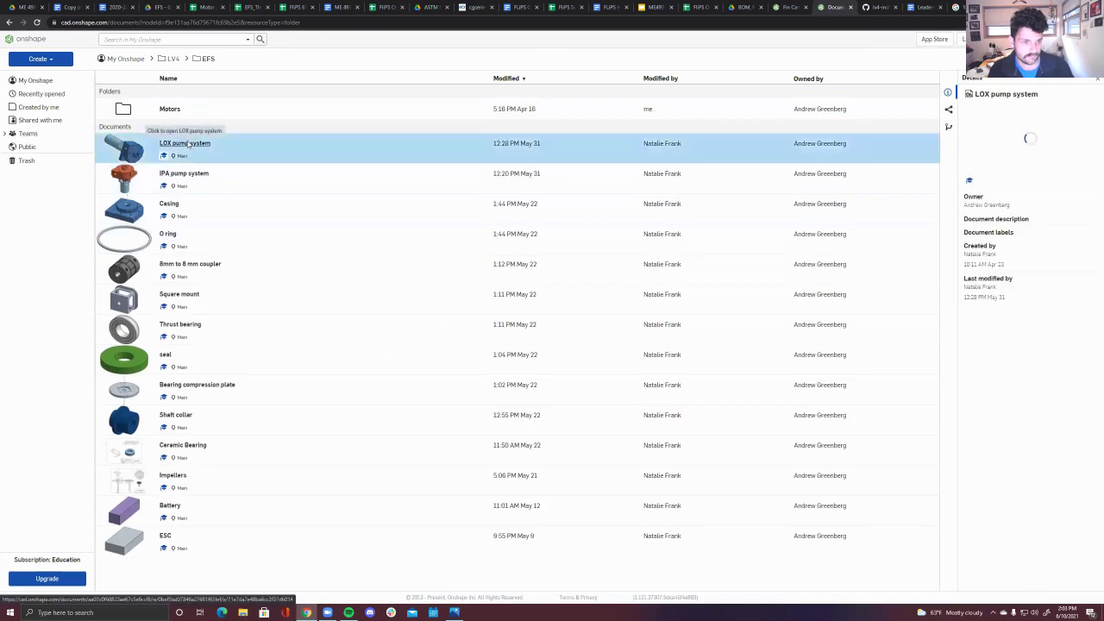
click(188, 144)
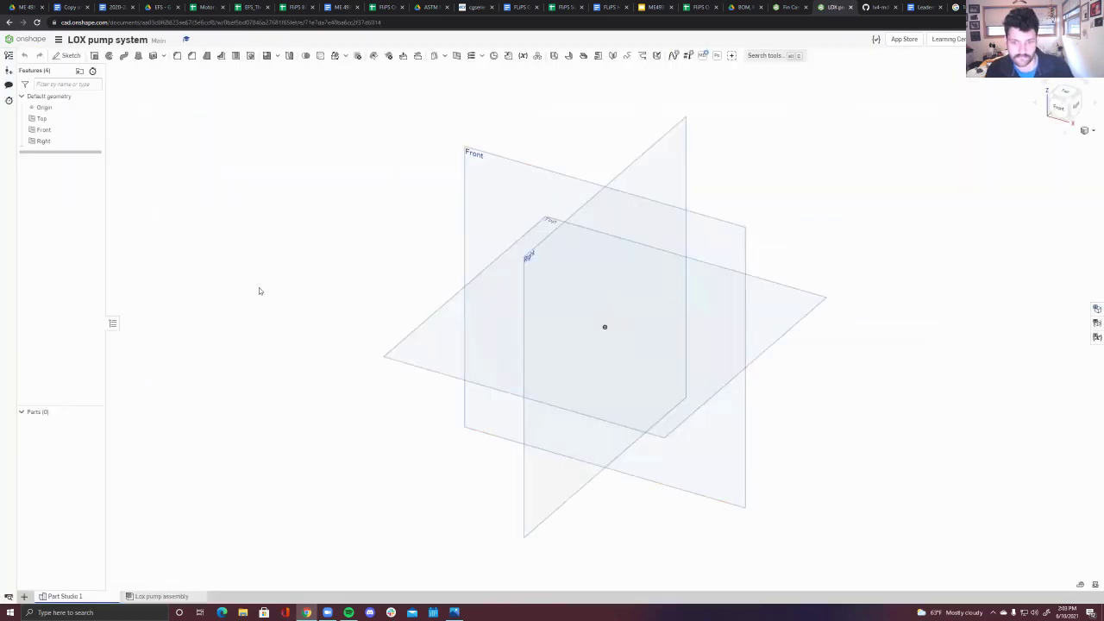
click(152, 596)
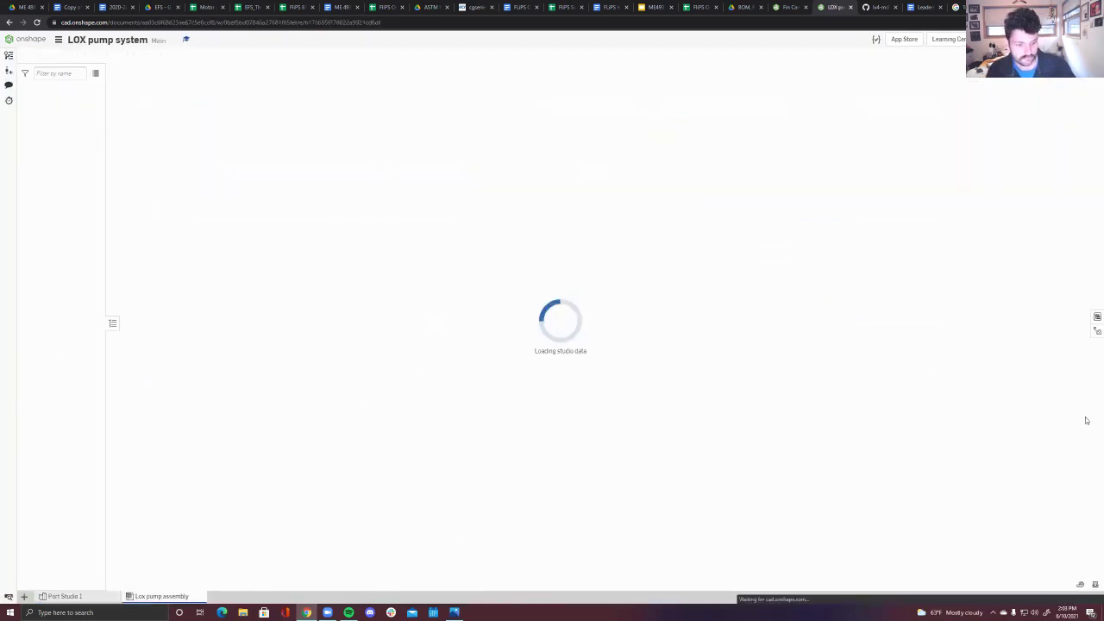
- Examine the LOX pump's casing, coupling mount and motor from the side
right_drag(528, 390, 521, 413)
key(shift+7)
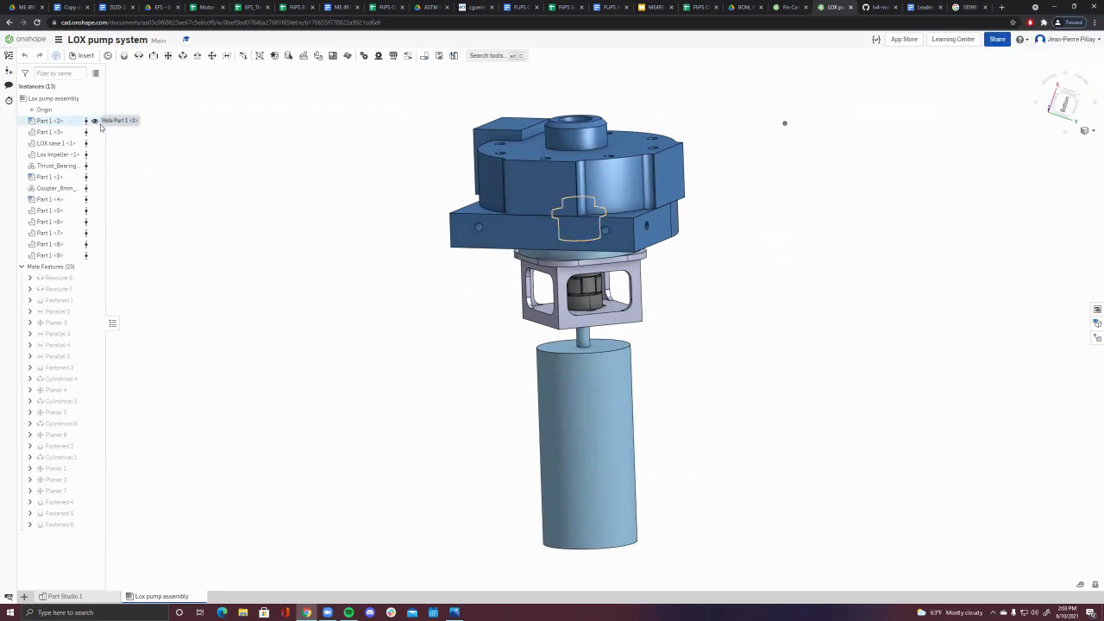
right_drag(784, 347, 472, 390)
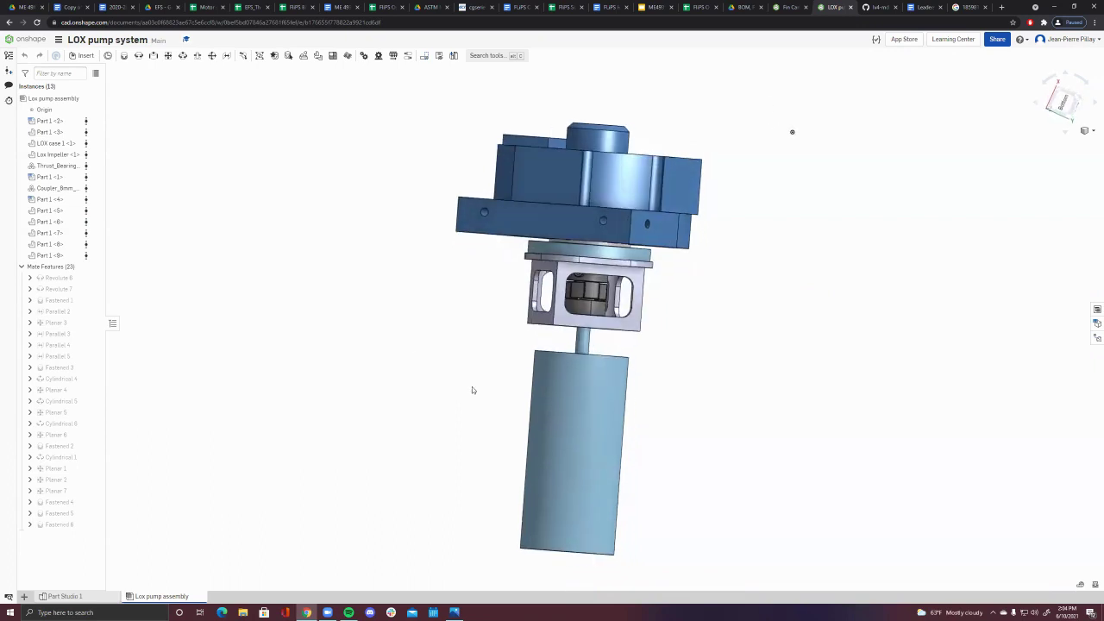
right_click(573, 446)
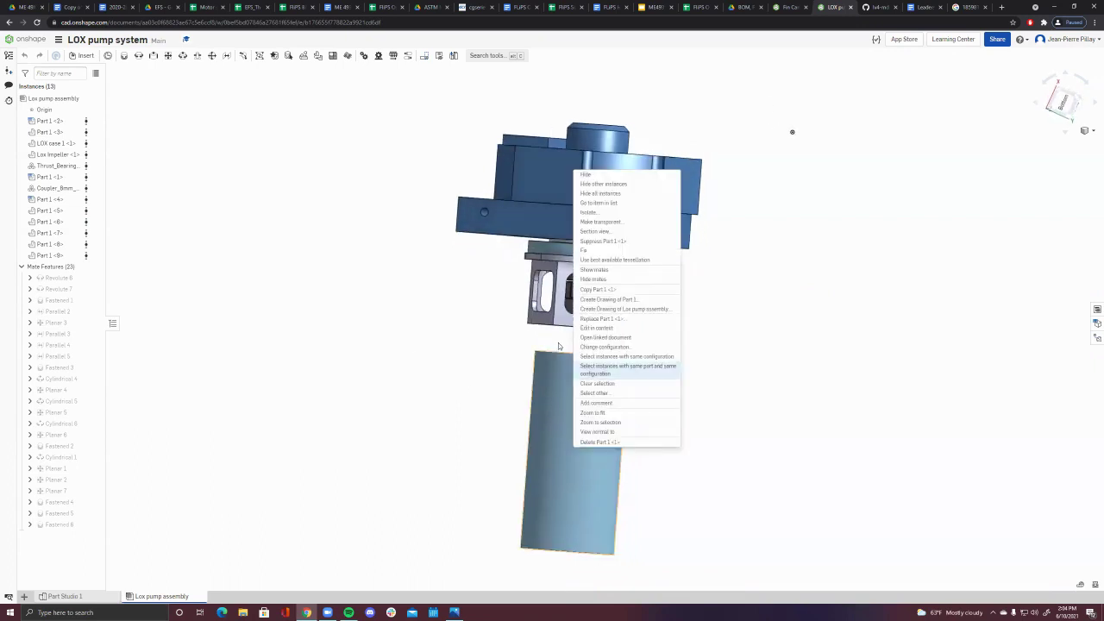
click(421, 324)
- Cut the LOX pump assembly lengthwise with a section view and inspect the impeller, shaft, bearings and coupling inside
click(1088, 130)
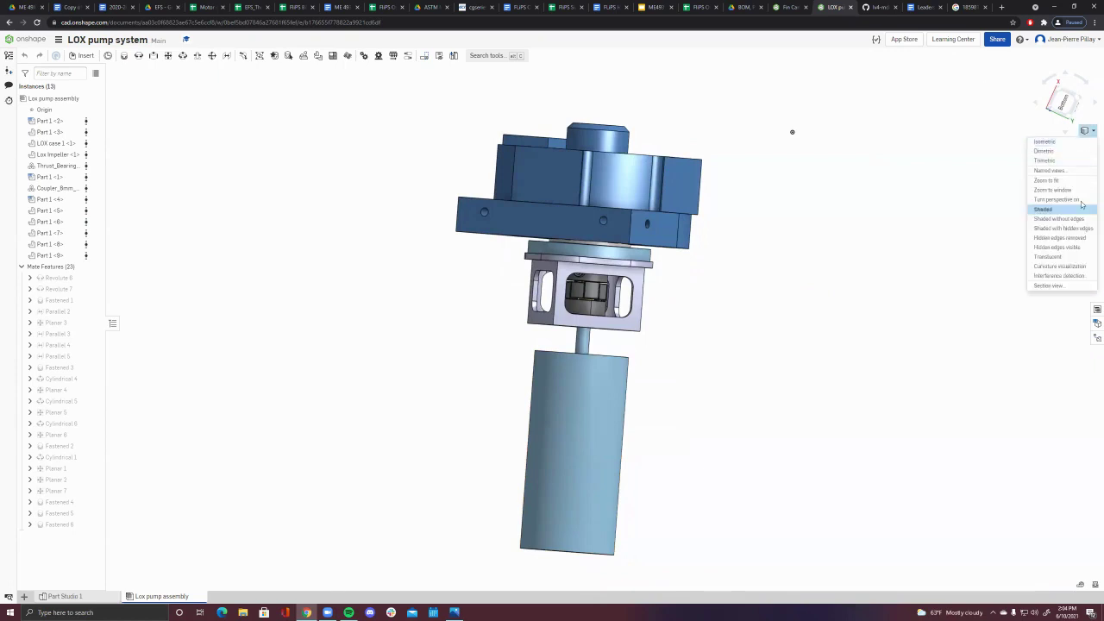
click(1048, 285)
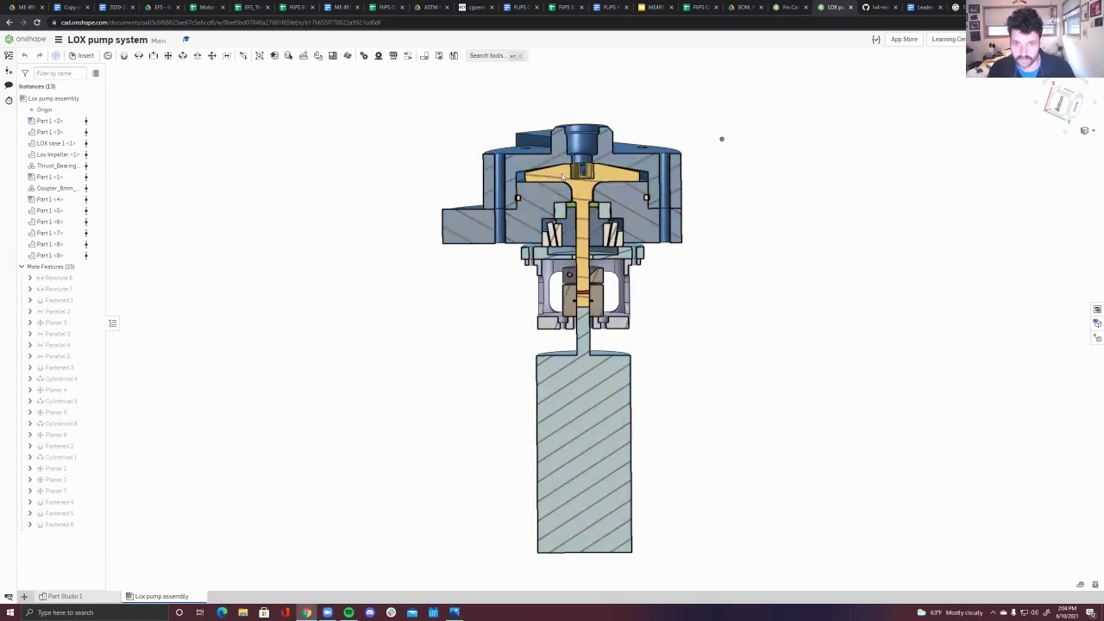
right_drag(520, 176, 569, 177)
key(shift+1)
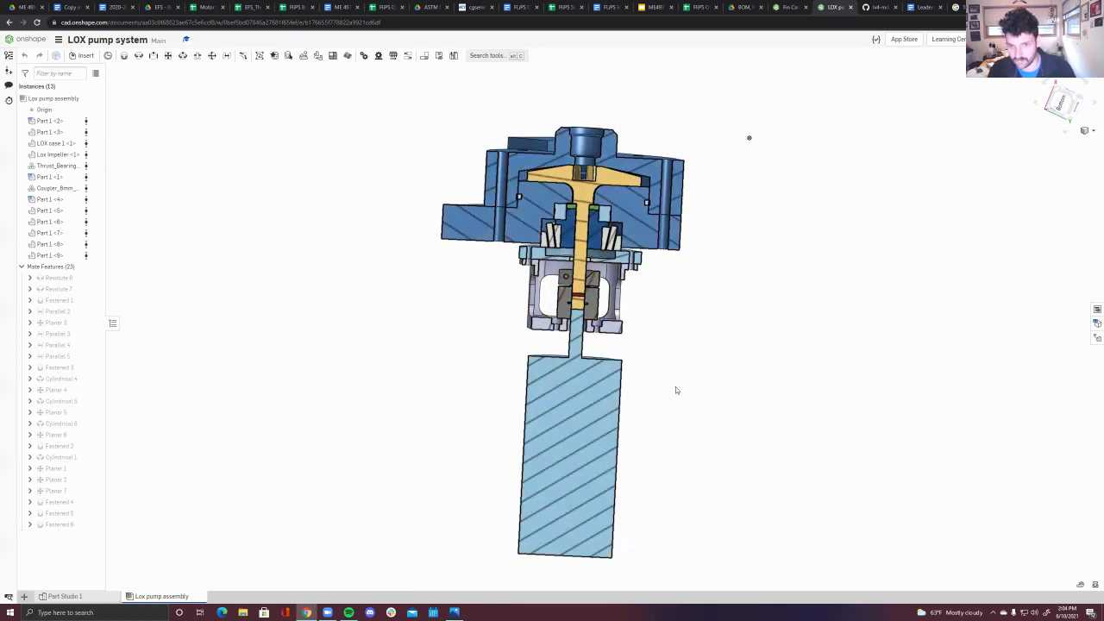
right_drag(675, 390, 413, 360)
scroll(414, 359, up, 1)
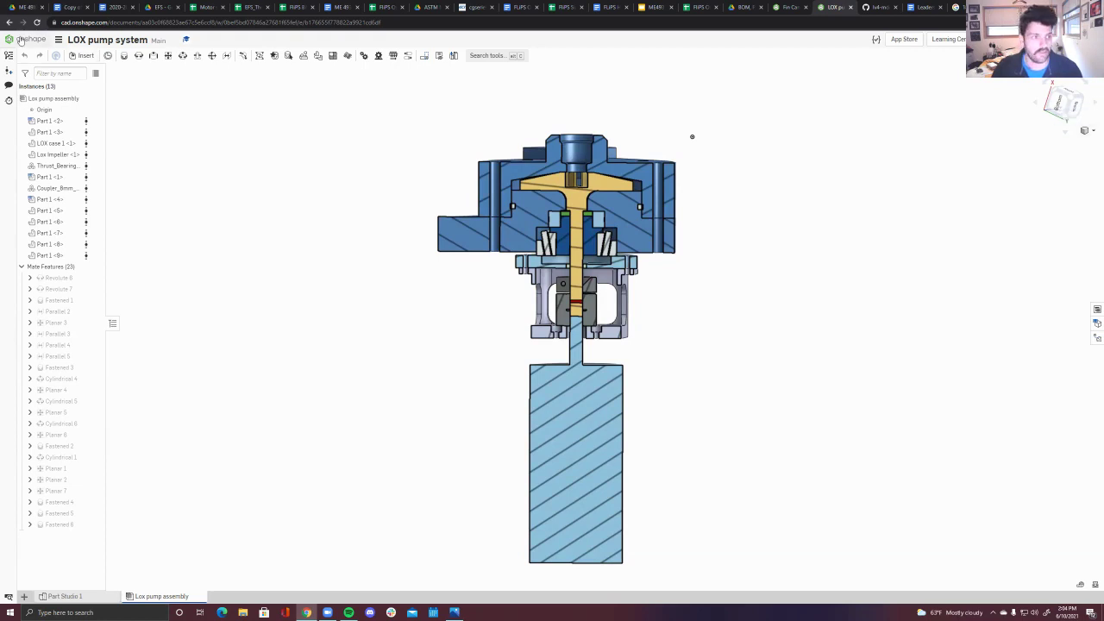
- Browse the Components folder inside the FLiPS folder of LV4
click(21, 40)
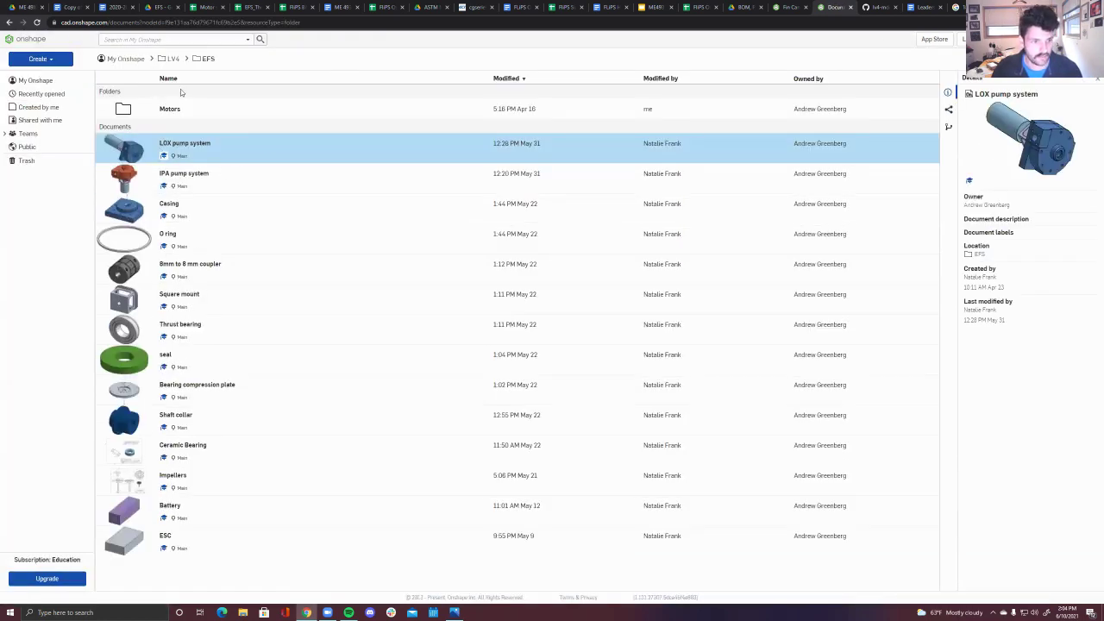
click(173, 58)
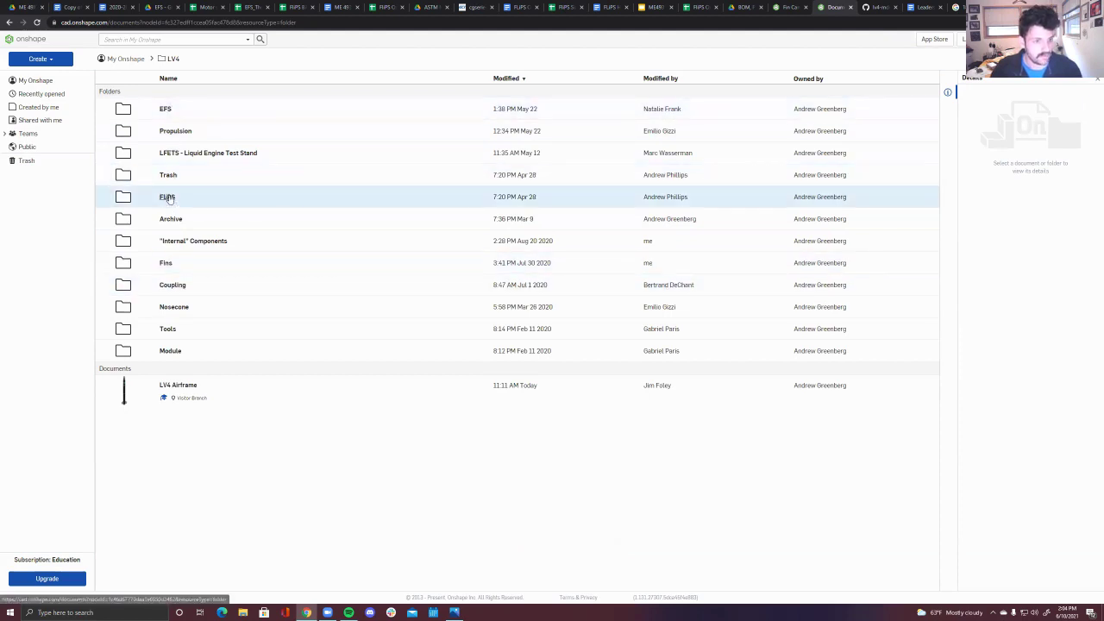
click(168, 197)
click(168, 199)
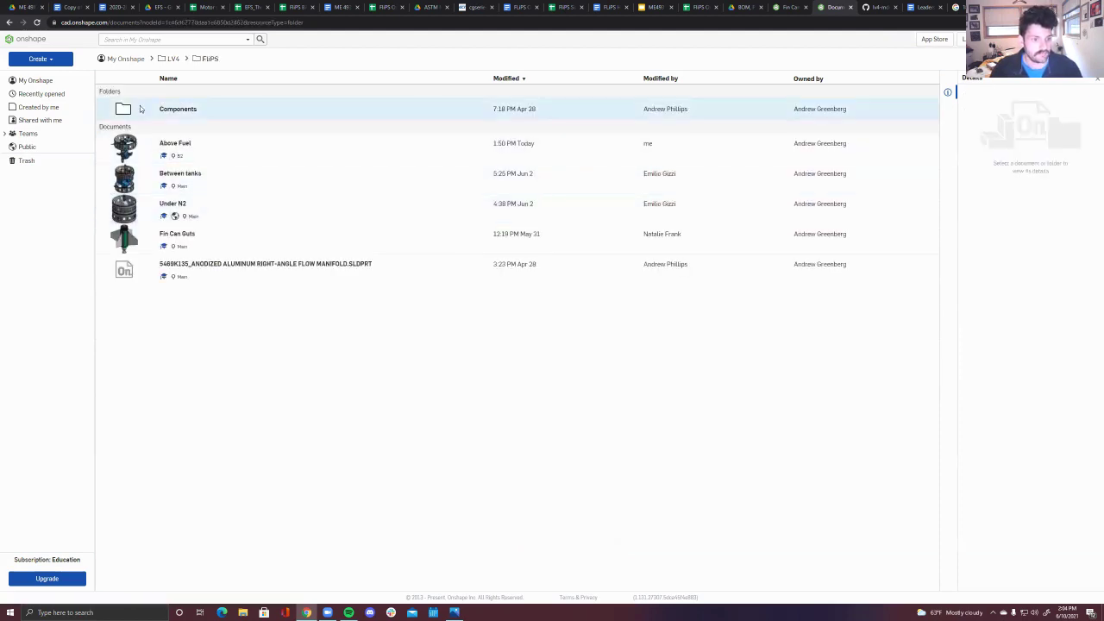
double_click(170, 110)
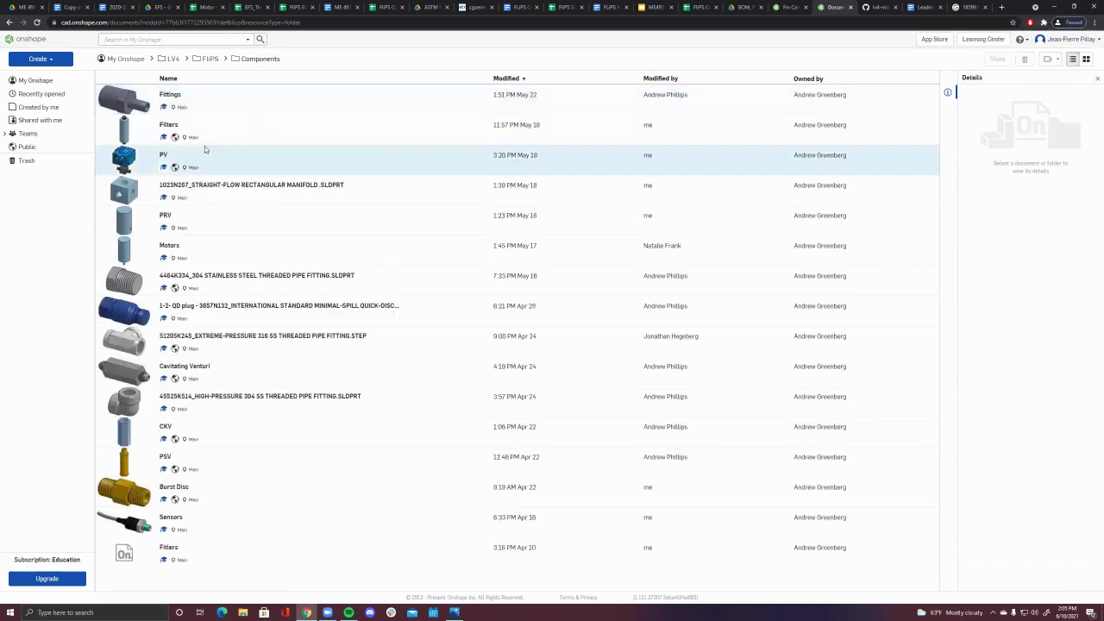
- Return to the FLiPS folder in LV4 and open the Fin Can Guts document
click(175, 60)
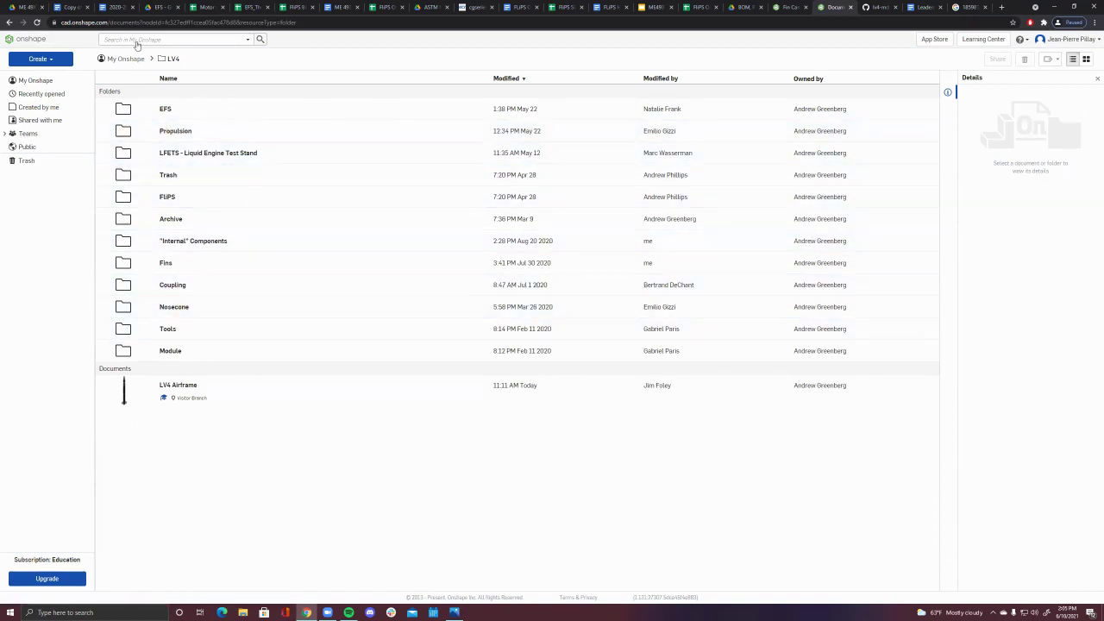
double_click(168, 197)
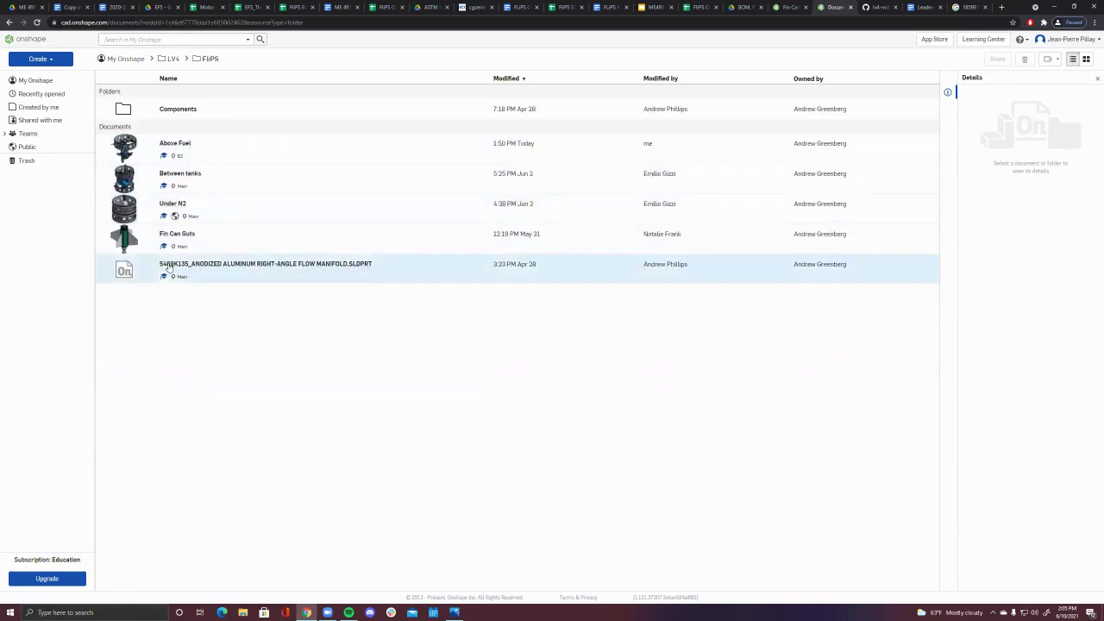
double_click(172, 236)
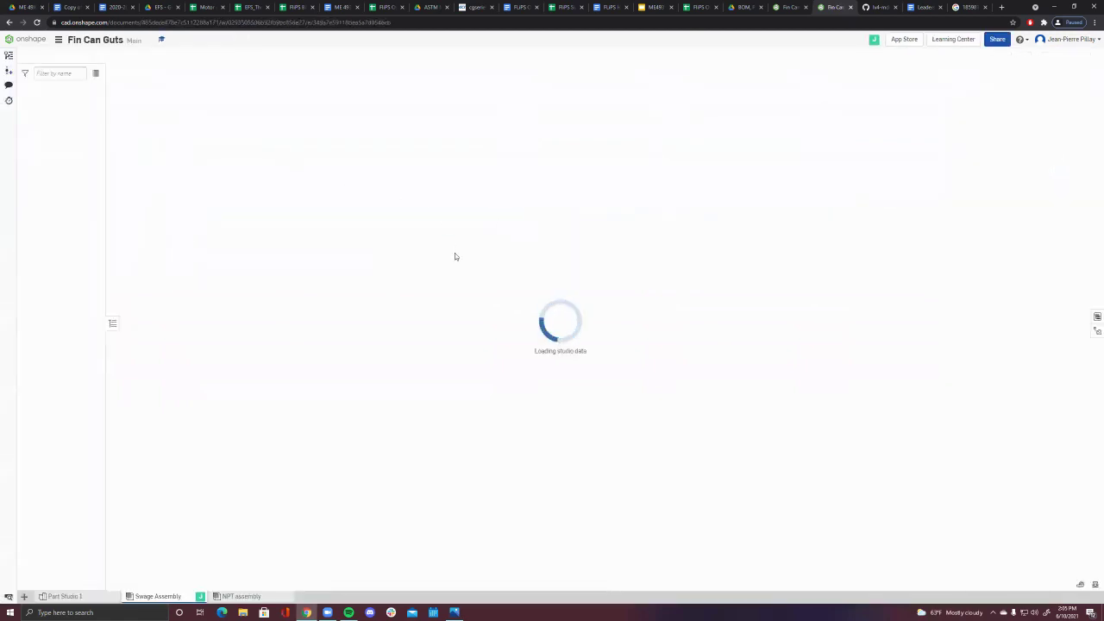
- Make the green outer tube, the fins and the connected outer structure transparent, expanding the selection by connectivity
right_click(622, 256)
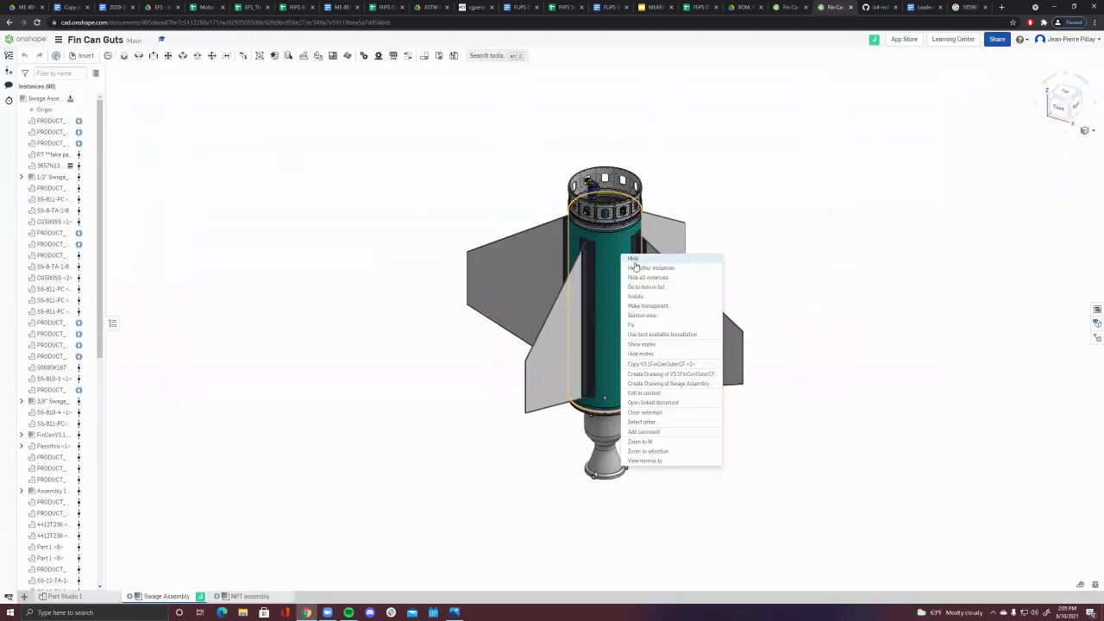
click(646, 306)
drag(110, 97, 125, 97)
- Inspect the purple blocks, both pumps and their motors inside the lower fin can from the front and back
mouse_move(556, 408)
right_down()
mouse_move(491, 409)
mouse_move(554, 411)
right_up()
scroll(493, 399, down, 5)
right_drag(416, 425, 374, 338)
scroll(374, 337, up, 5)
scroll(324, 83, down, 4)
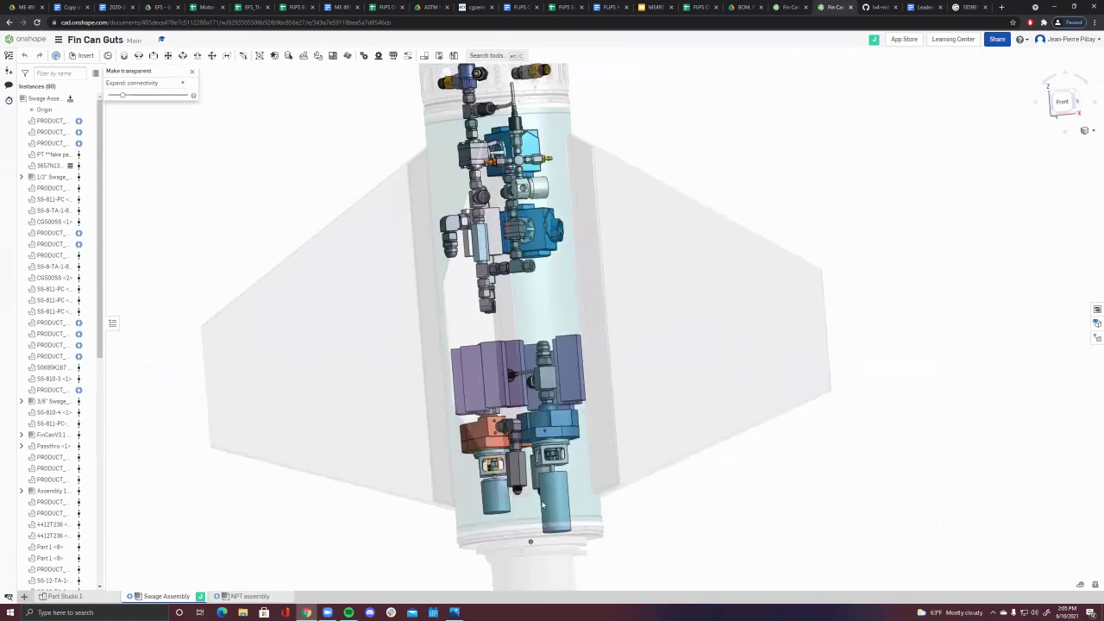
scroll(543, 504, down, 3)
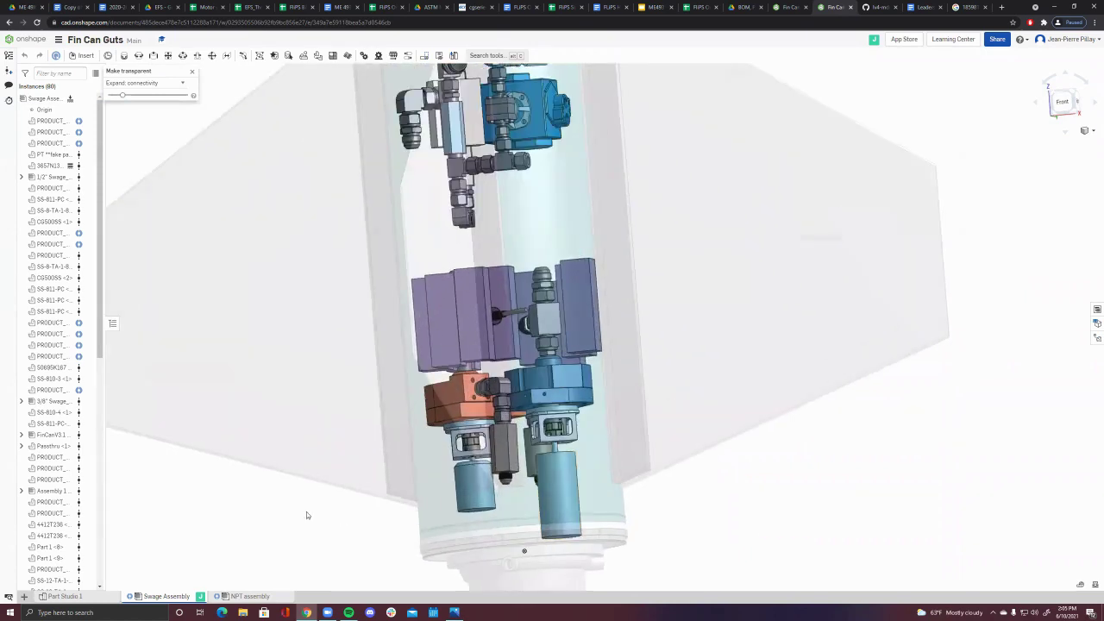
right_drag(770, 445, 622, 451)
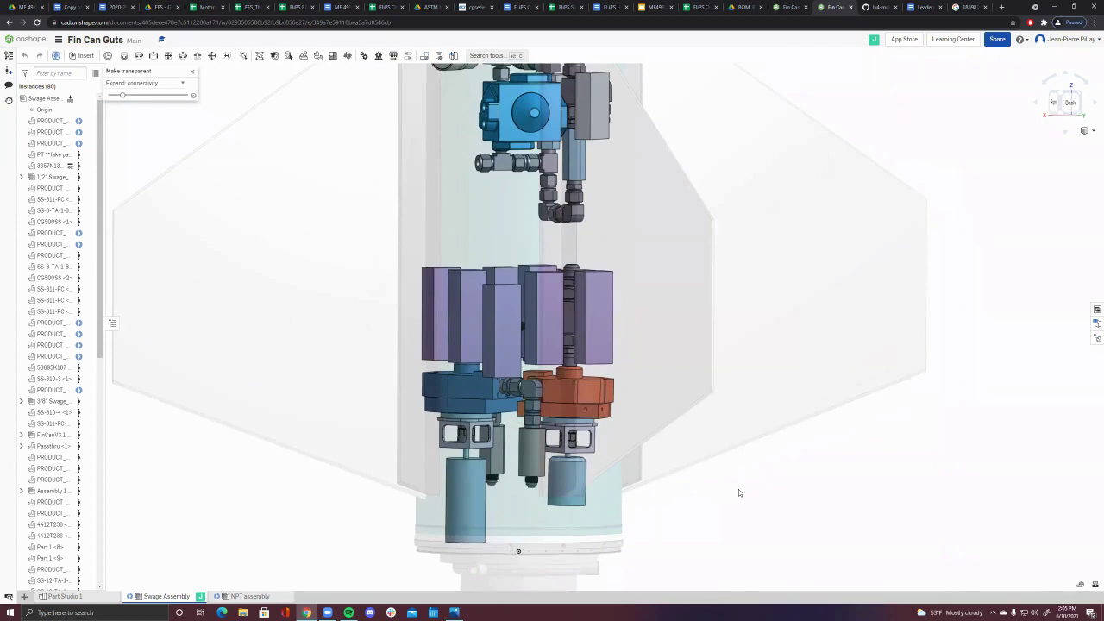
right_drag(738, 489, 325, 509)
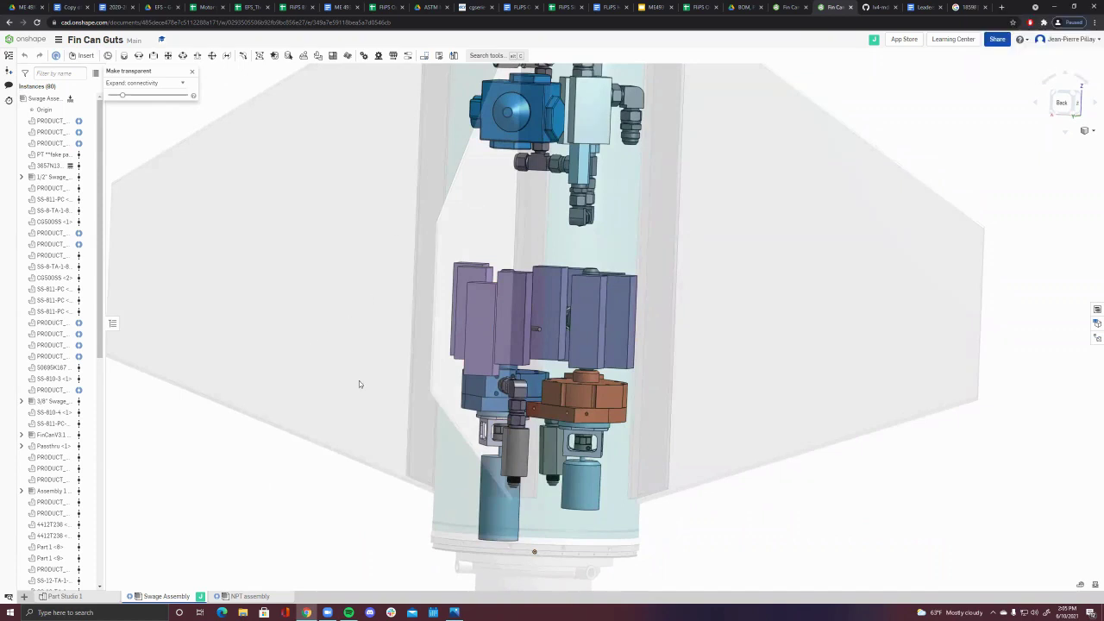
- View the whole fin can's internal layout from the back and right sides
scroll(360, 383, down, 5)
scroll(322, 357, up, 4)
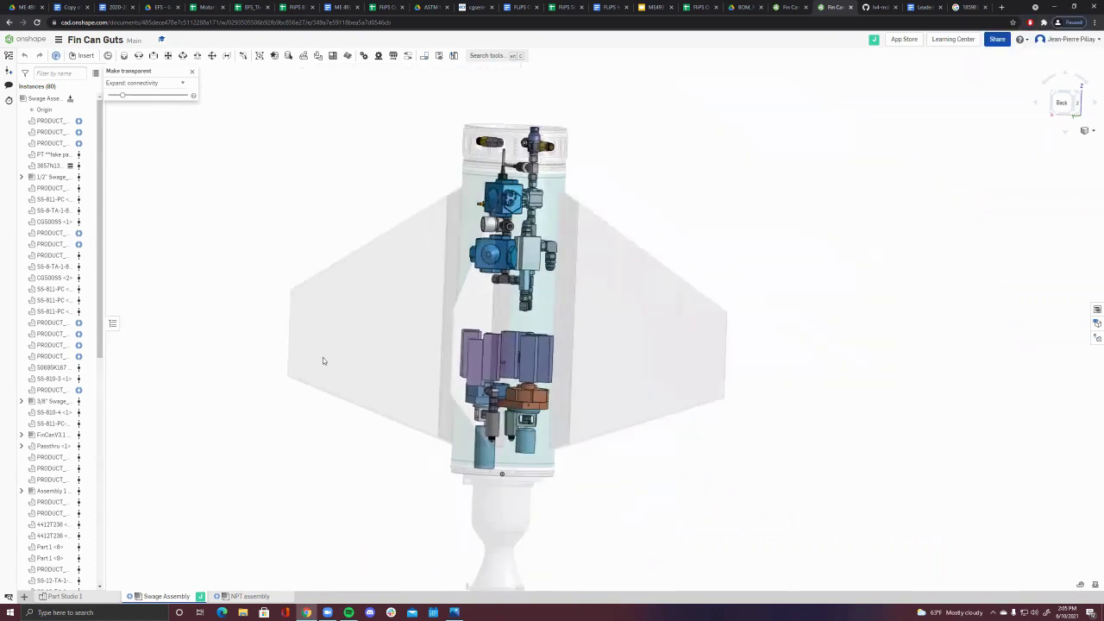
scroll(332, 360, down, 3)
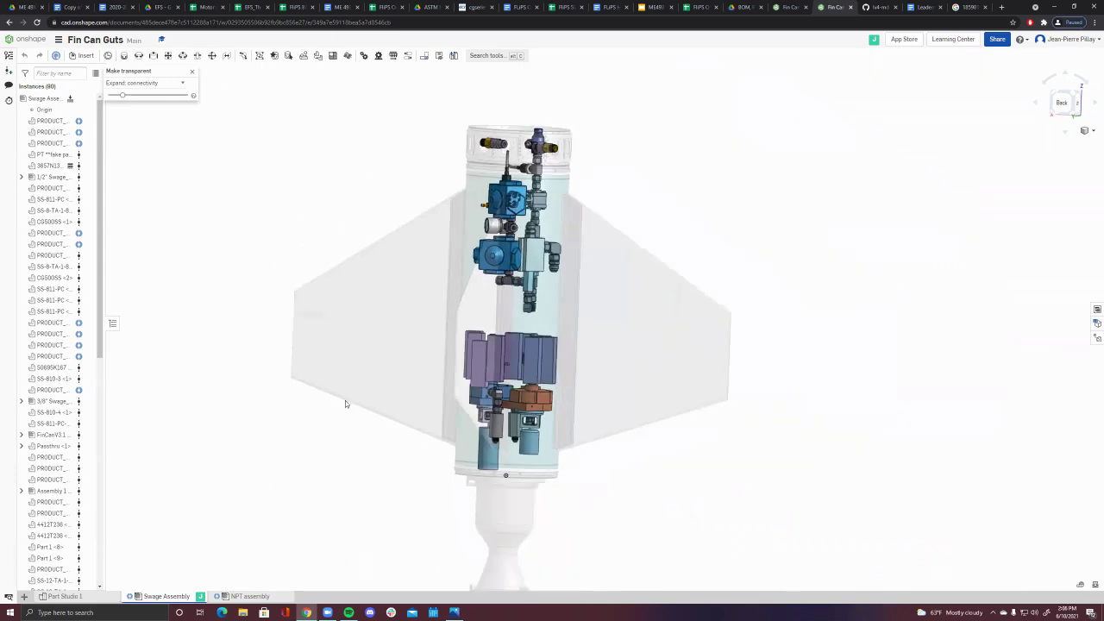
right_drag(364, 419, 485, 428)
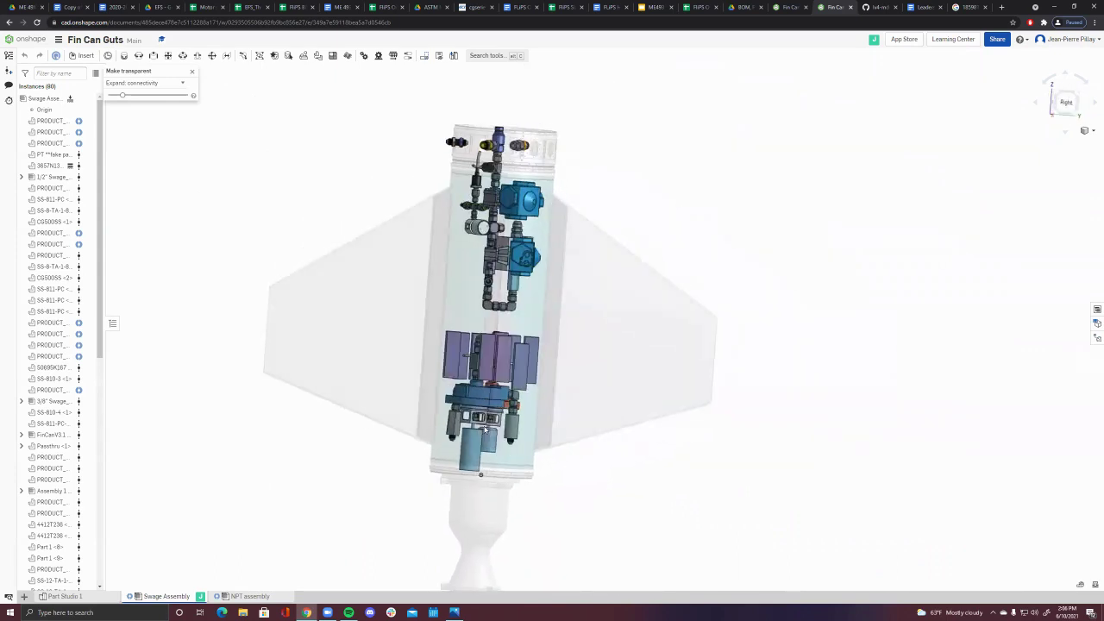
- Open the 8kN engine document from the Propulsion folder in LV4
click(36, 41)
click(173, 59)
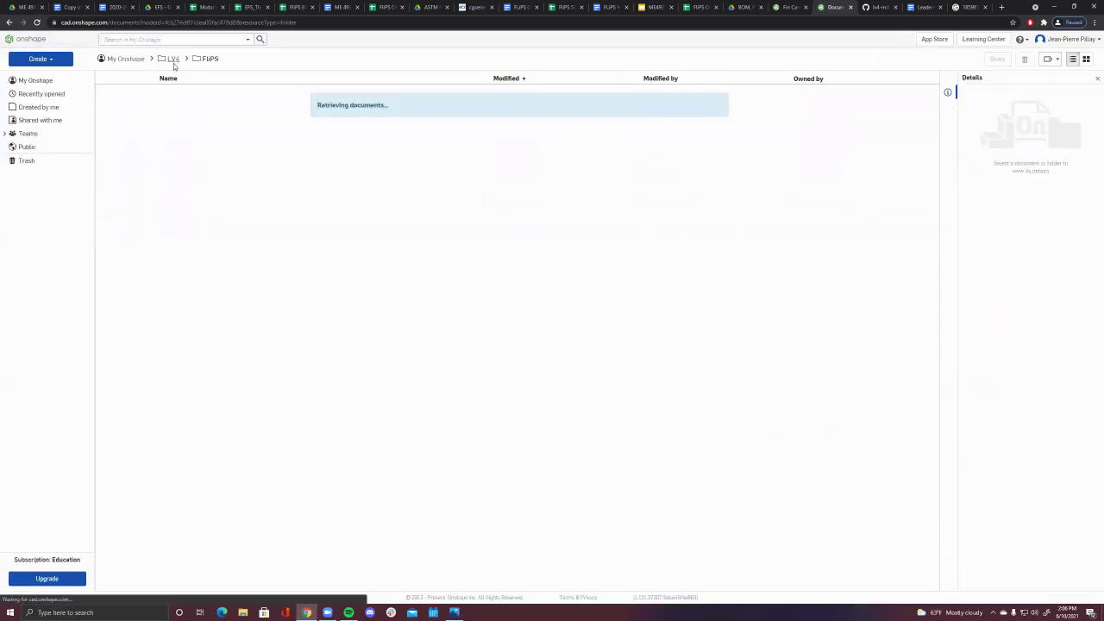
click(172, 130)
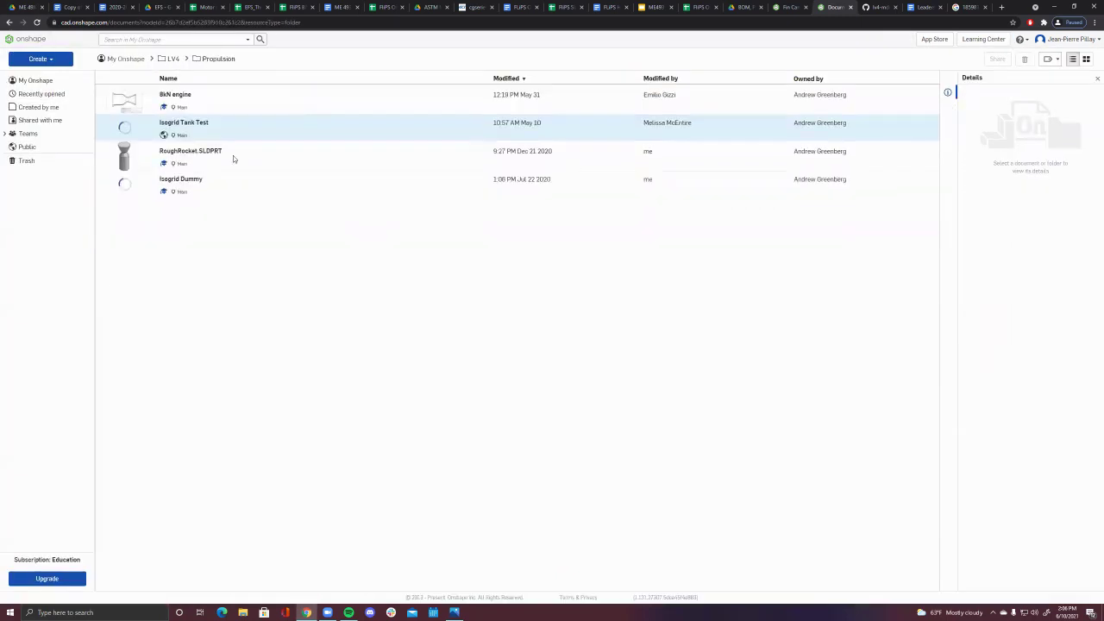
click(175, 95)
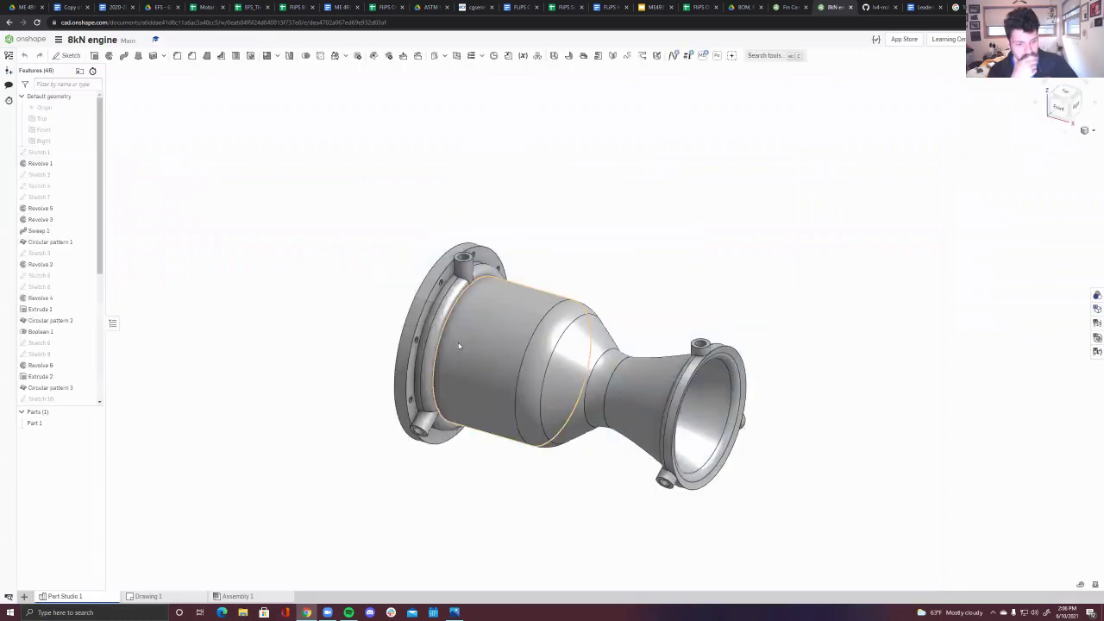
- Create a section view of the 8kN engine with a plane cutting lengthwise through the chamber and nozzle
right_drag(339, 372, 671, 401)
click(1089, 132)
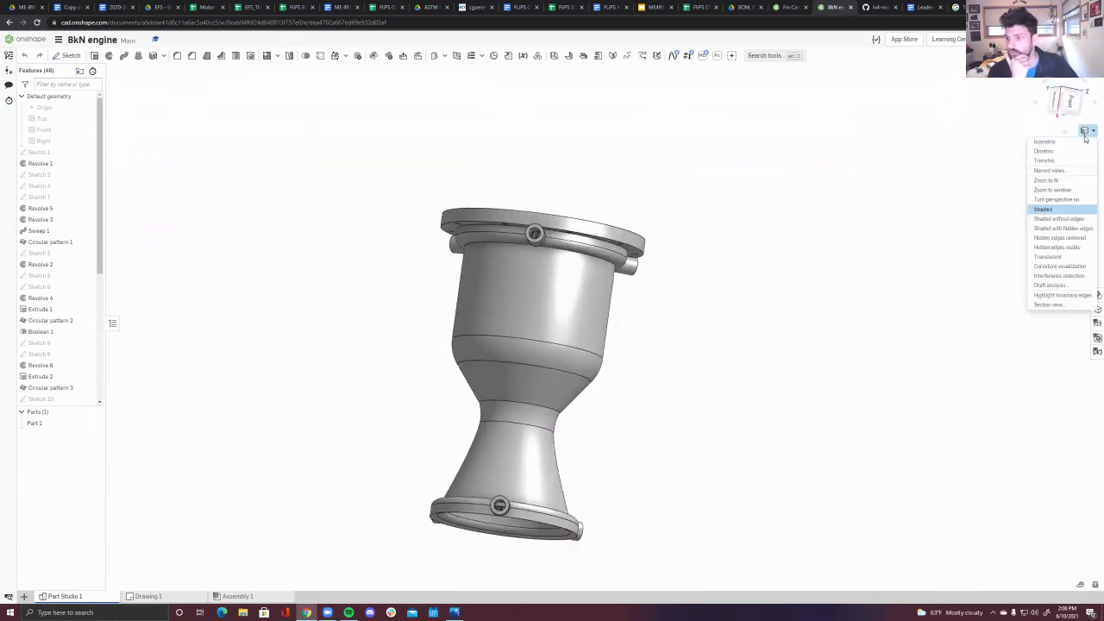
click(1048, 306)
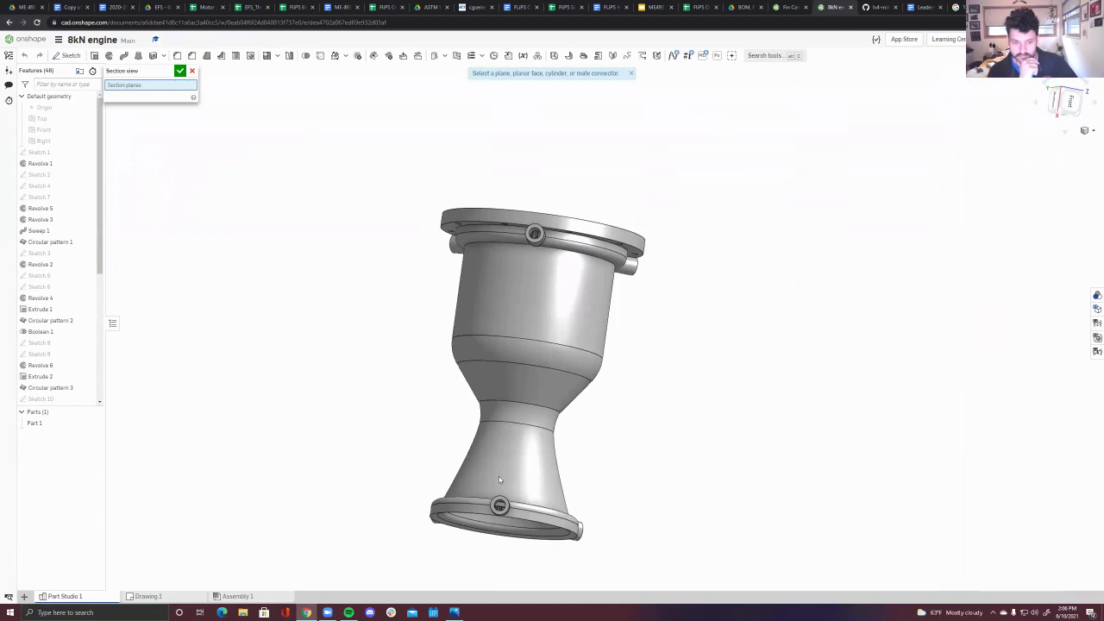
click(539, 296)
right_drag(675, 536, 654, 541)
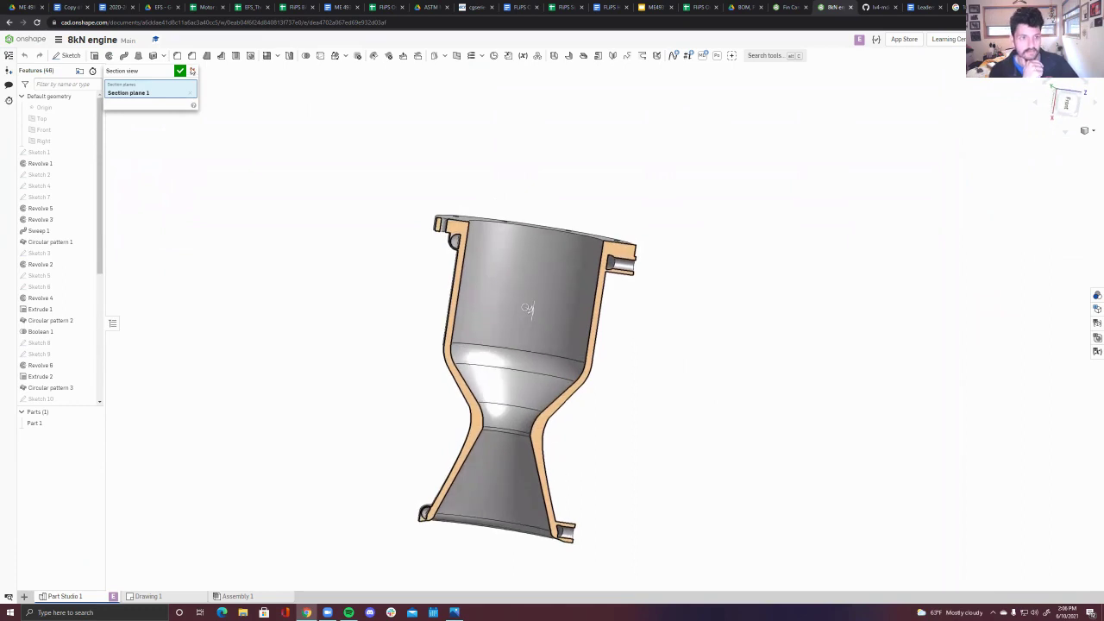
- Replace the section plane with another lengthwise plane that cuts through the wall's cooling channels, and accept the section view
click(189, 92)
right_drag(549, 341, 638, 326)
click(638, 329)
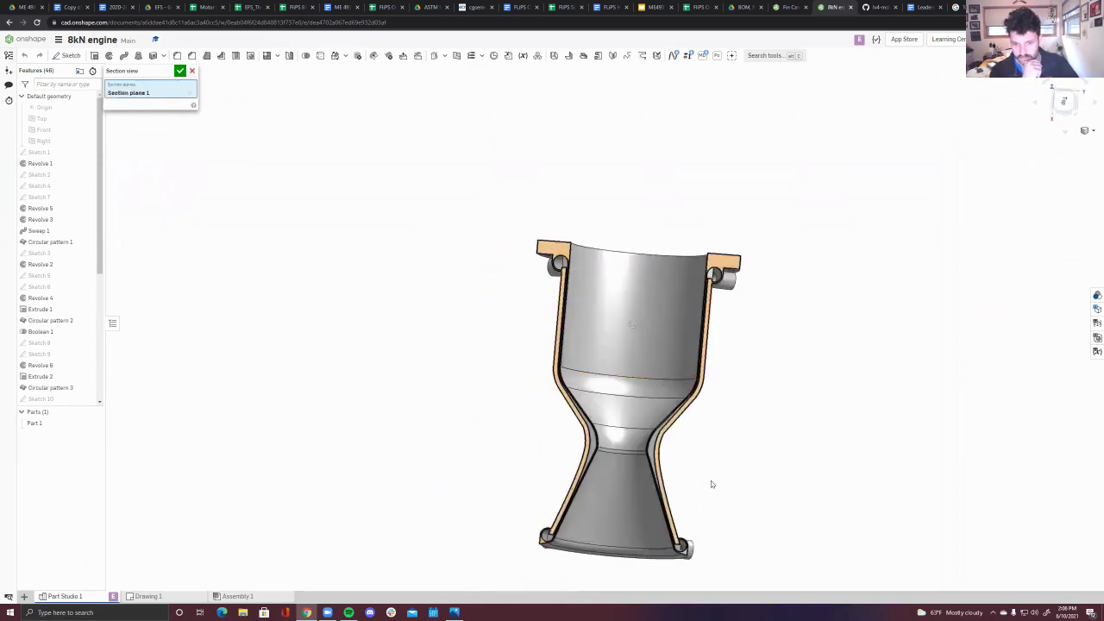
scroll(710, 480, up, 5)
scroll(711, 480, down, 5)
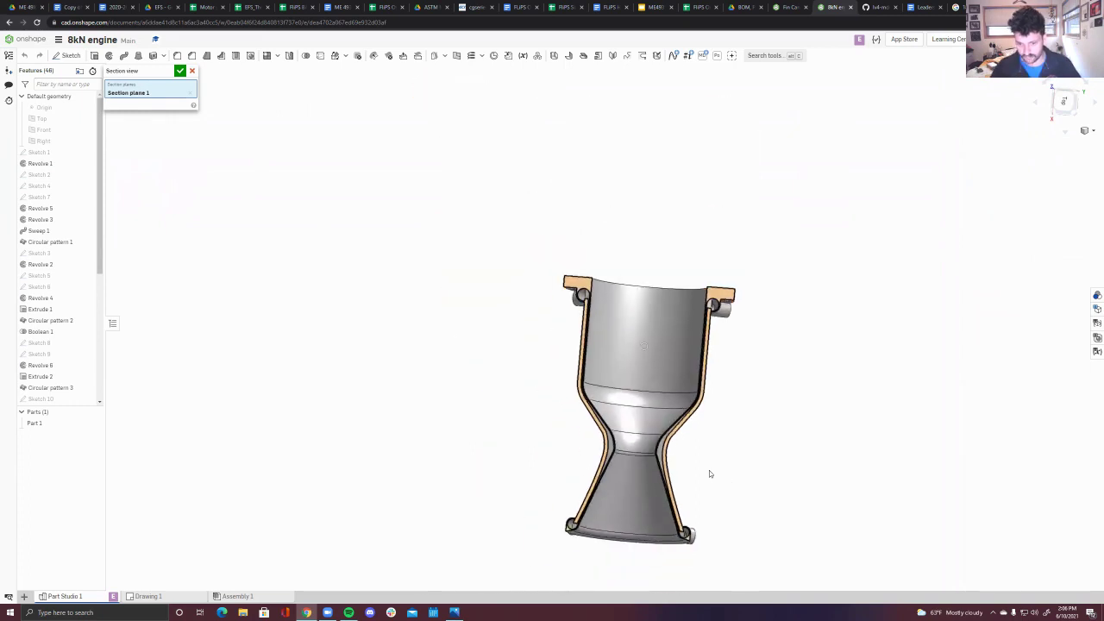
click(179, 71)
- Examine the sectioned engine wall, its cooling channels around the throat and nozzle, and the manifold beneath the flange
scroll(776, 474, up, 5)
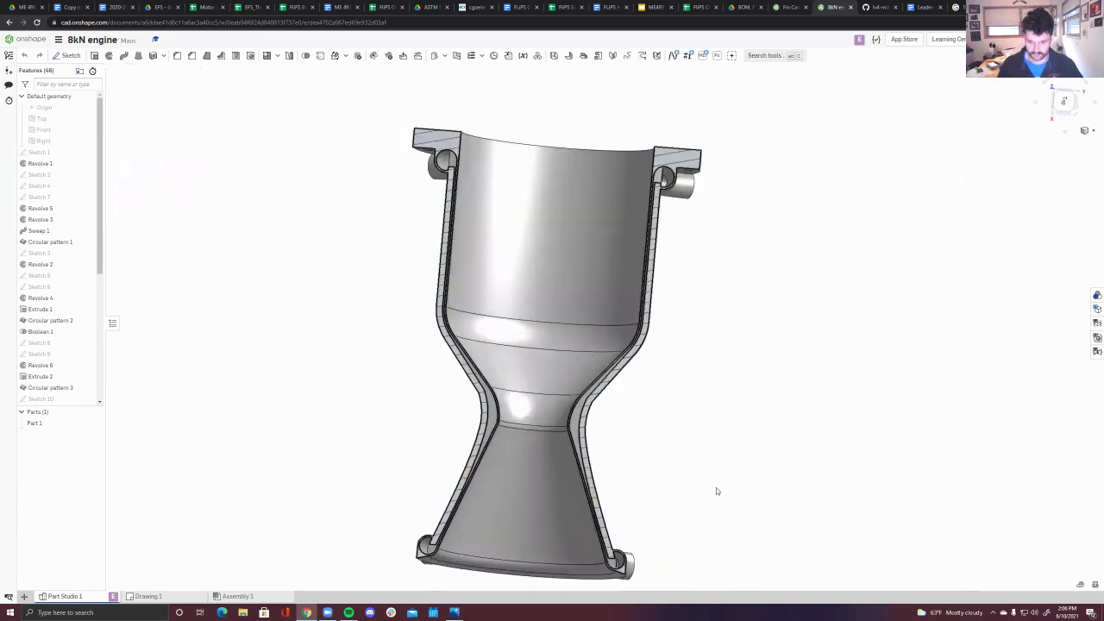
key(shift+1)
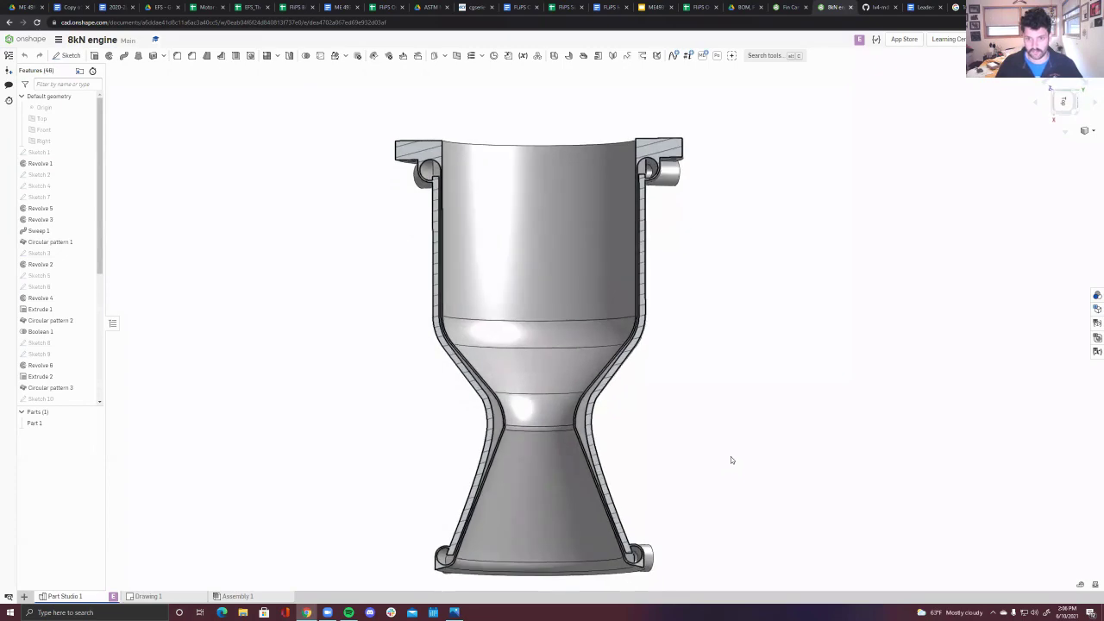
right_drag(722, 429, 419, 584)
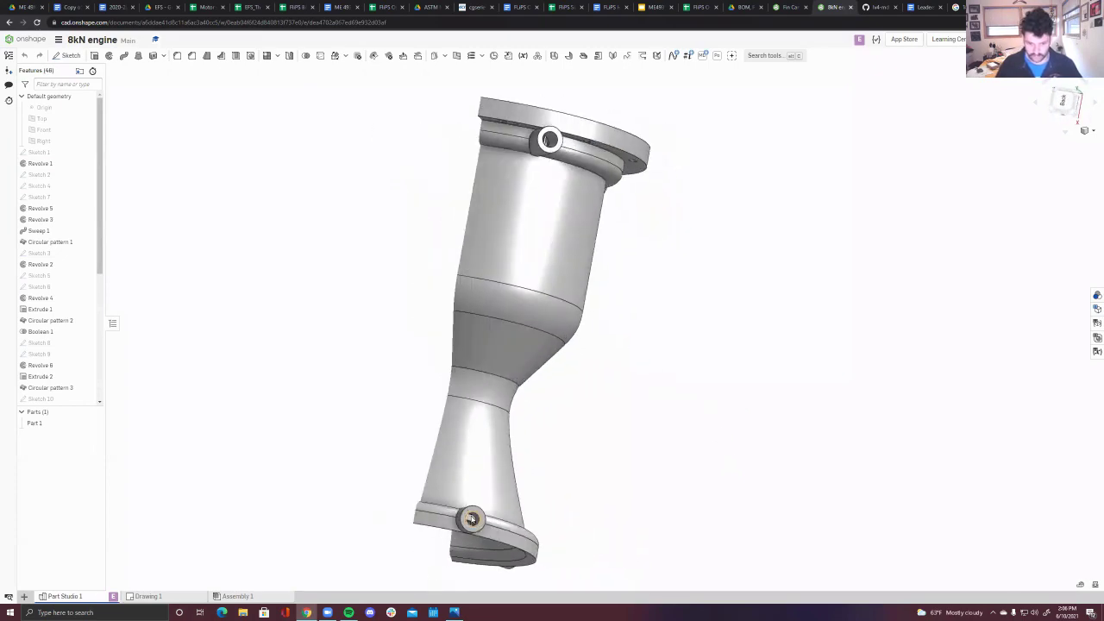
key(shift+1)
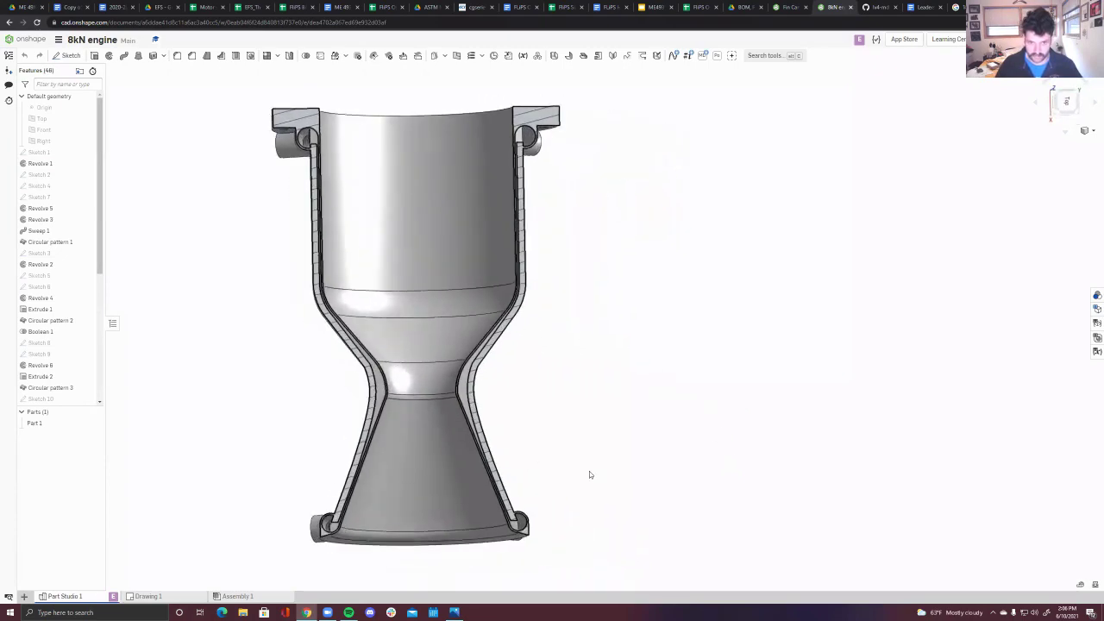
scroll(490, 495, down, 4)
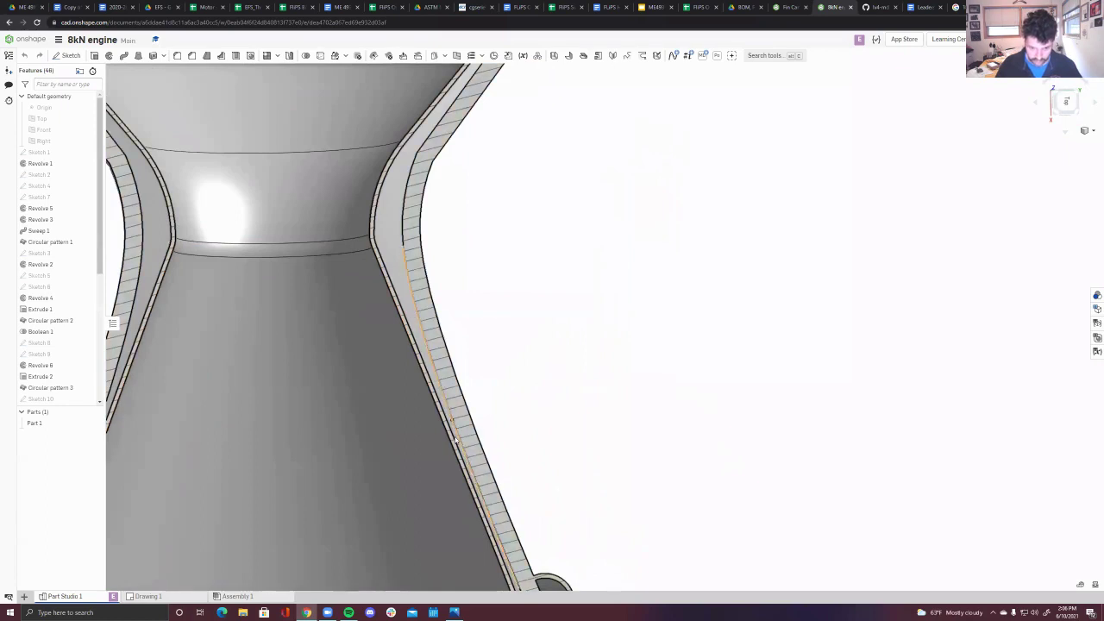
scroll(398, 217, up, 4)
scroll(437, 179, up, 5)
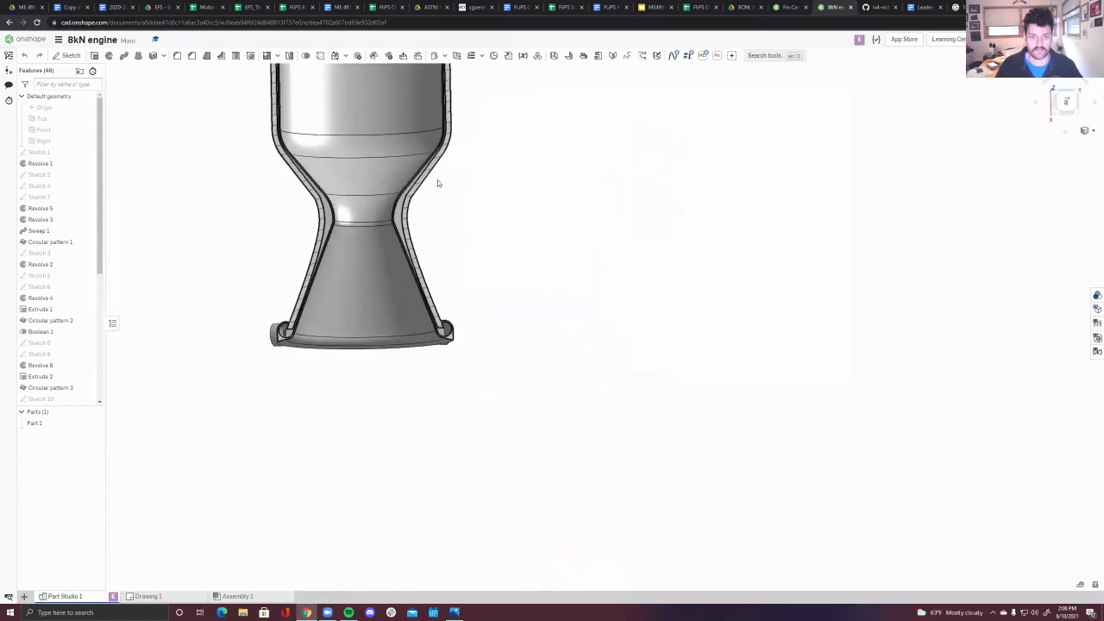
scroll(440, 95, down, 4)
scroll(440, 92, up, 3)
middle_drag(439, 93, 447, 155)
scroll(446, 155, down, 5)
scroll(447, 156, up, 5)
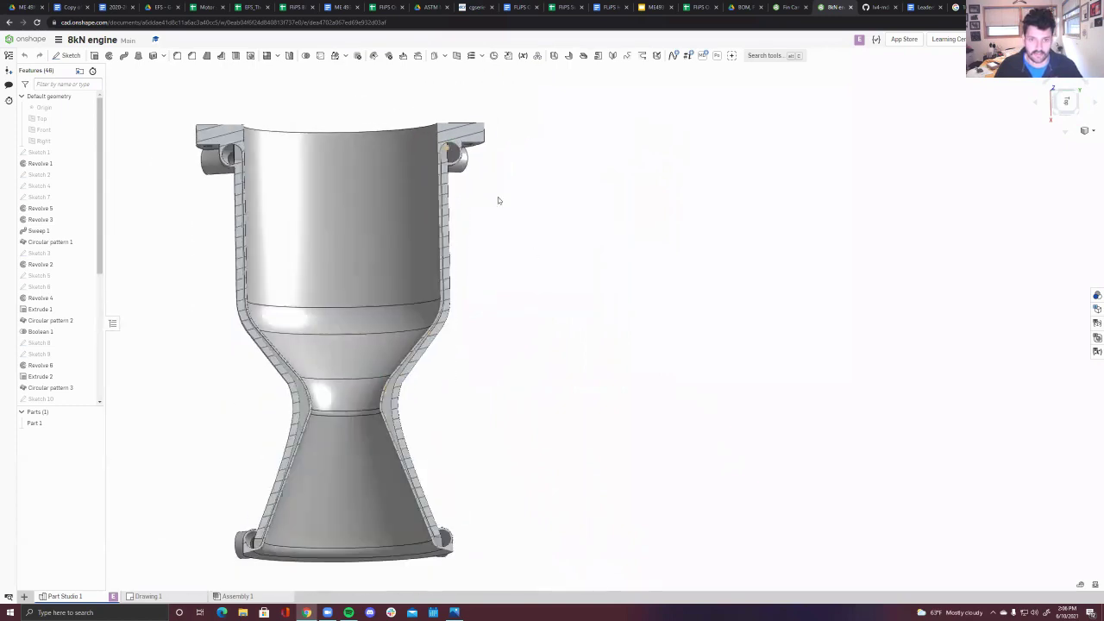
- Examine the sectioned engine from its nozzle end and from an angle, including the flange holes, ports and channel ends
right_drag(500, 202, 372, 436)
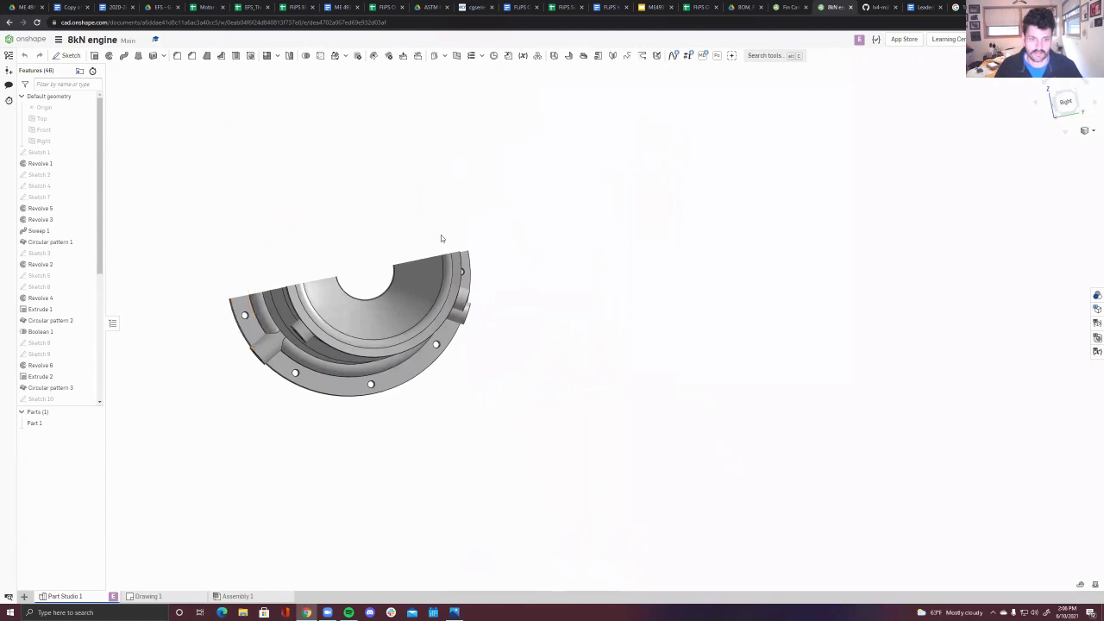
right_drag(468, 423, 402, 440)
scroll(402, 441, up, 3)
scroll(333, 547, down, 4)
right_drag(423, 254, 316, 304)
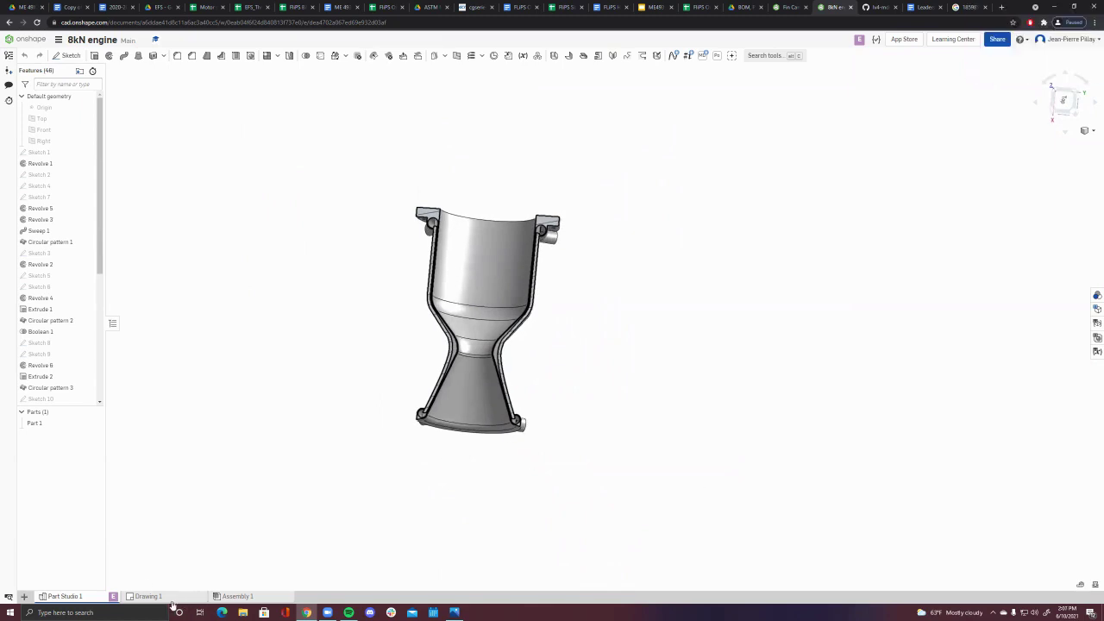
mouse_move(165, 598)
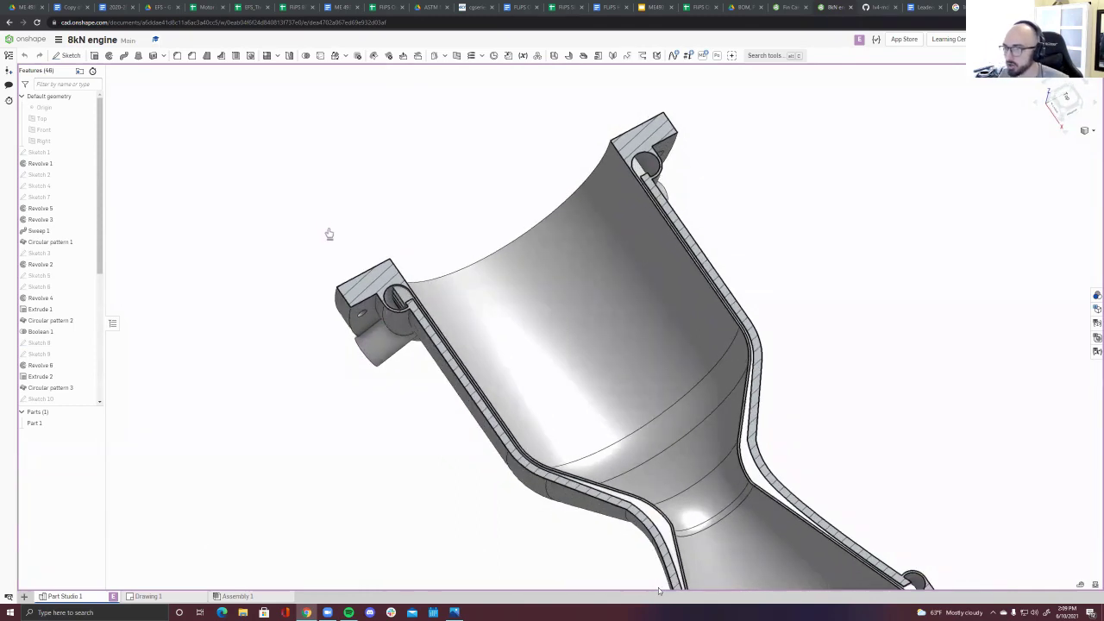
right_drag(329, 234, 361, 300)
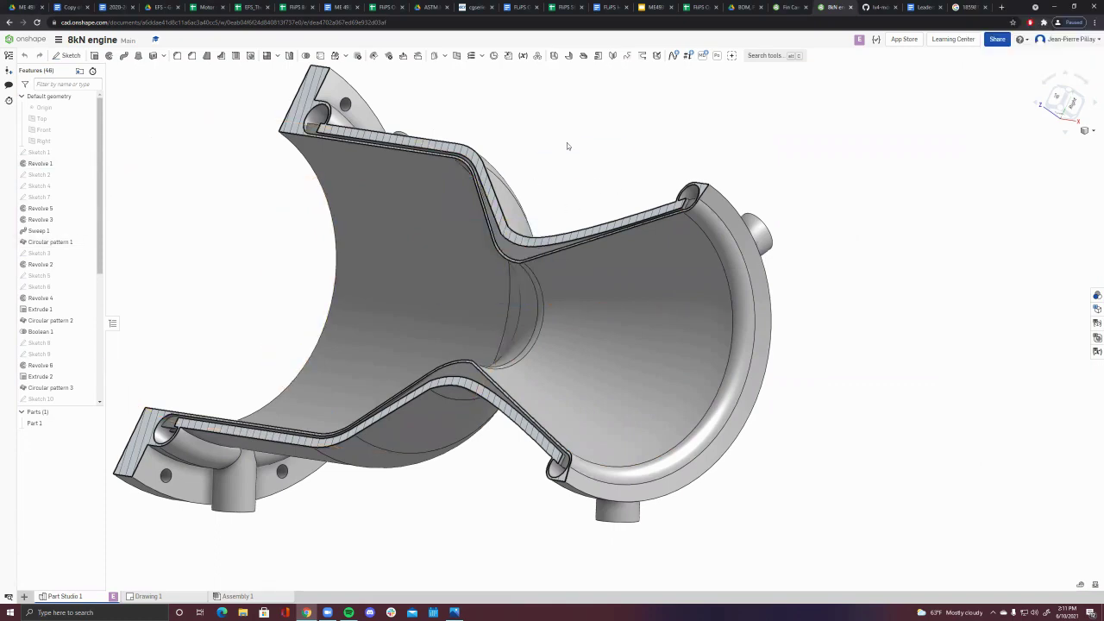
- Inspect the port tube at the flange manifold, and view the sectioned engine upright with its inner chamber facing forward
scroll(157, 286, down, 3)
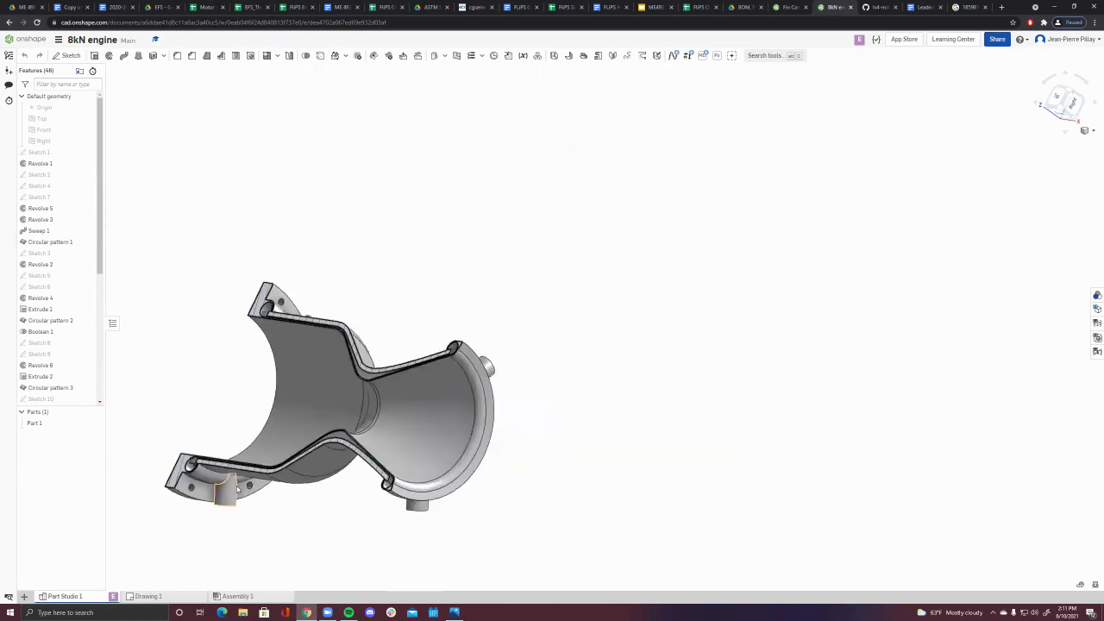
scroll(169, 461, up, 6)
scroll(541, 399, down, 5)
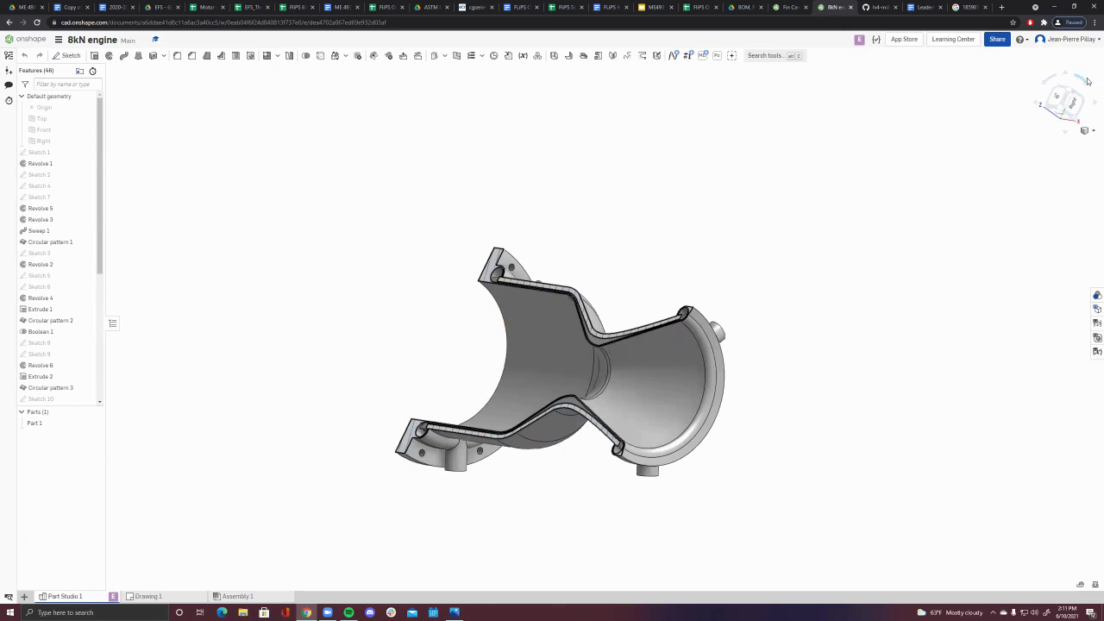
drag(1078, 81, 868, 144)
drag(267, 288, 292, 394)
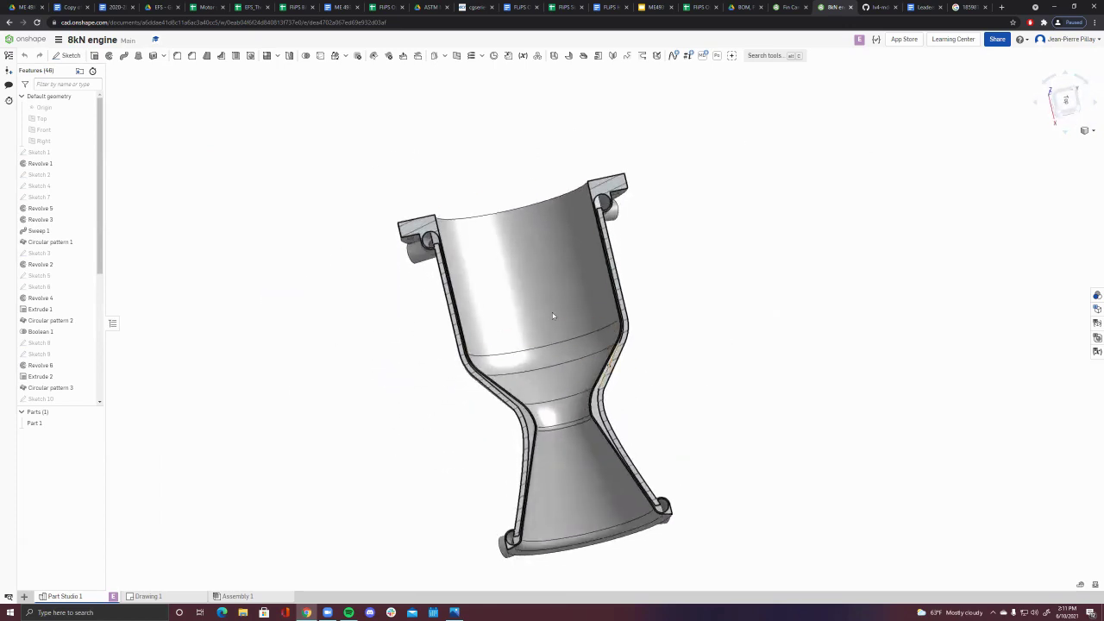
click(517, 321)
click(738, 272)
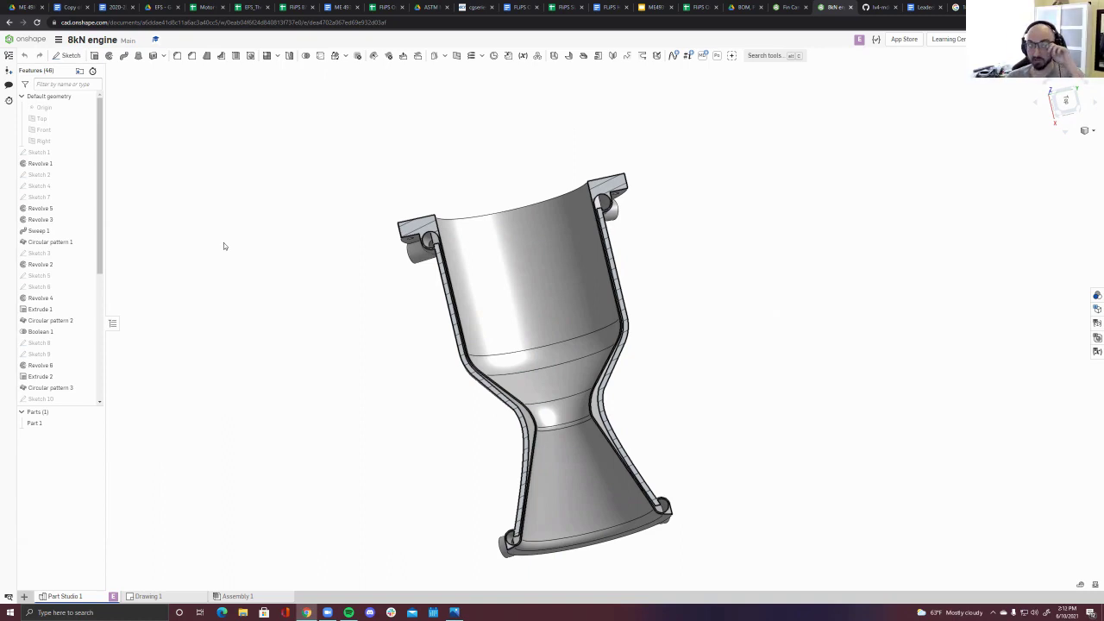
- Switch to GitHub and open the liquid-propellant-engine repository from the psas organization
click(872, 7)
click(11, 23)
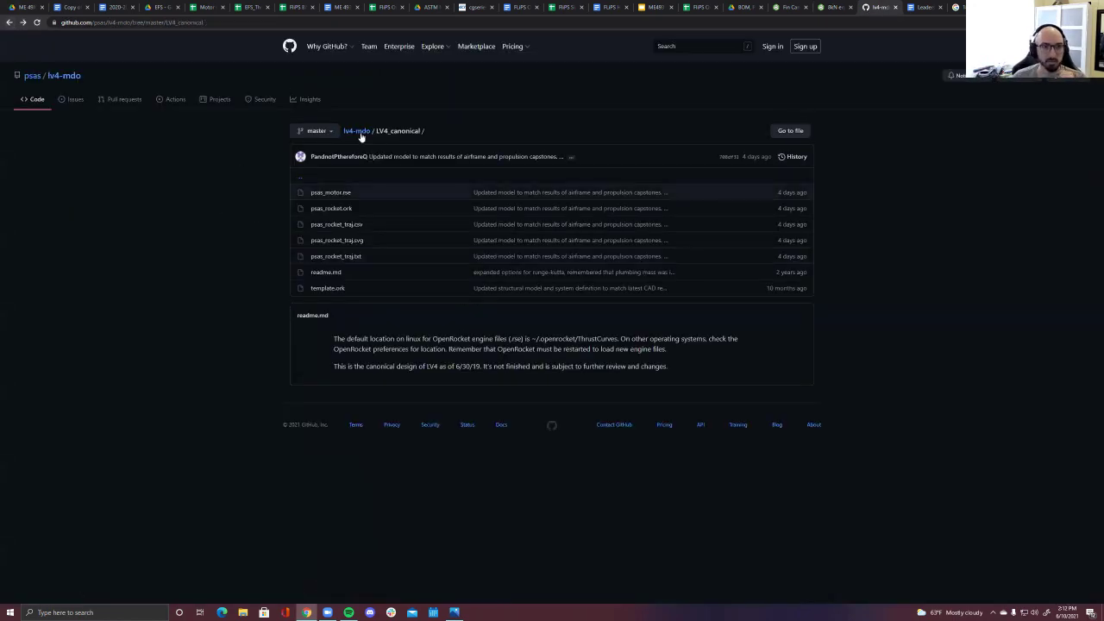
click(33, 76)
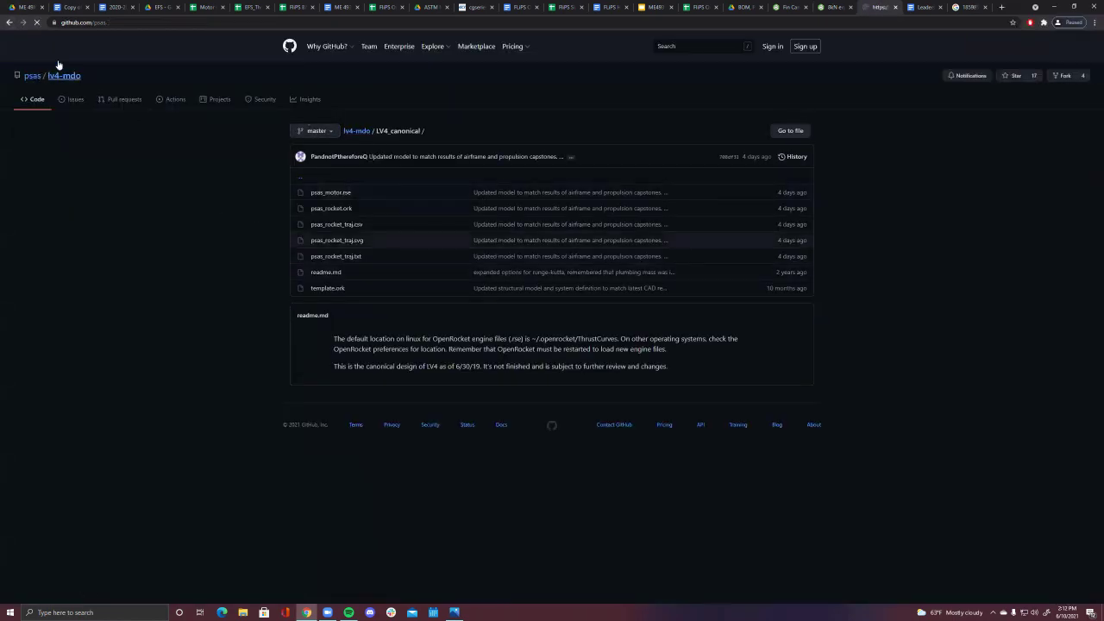
scroll(438, 350, down, 2)
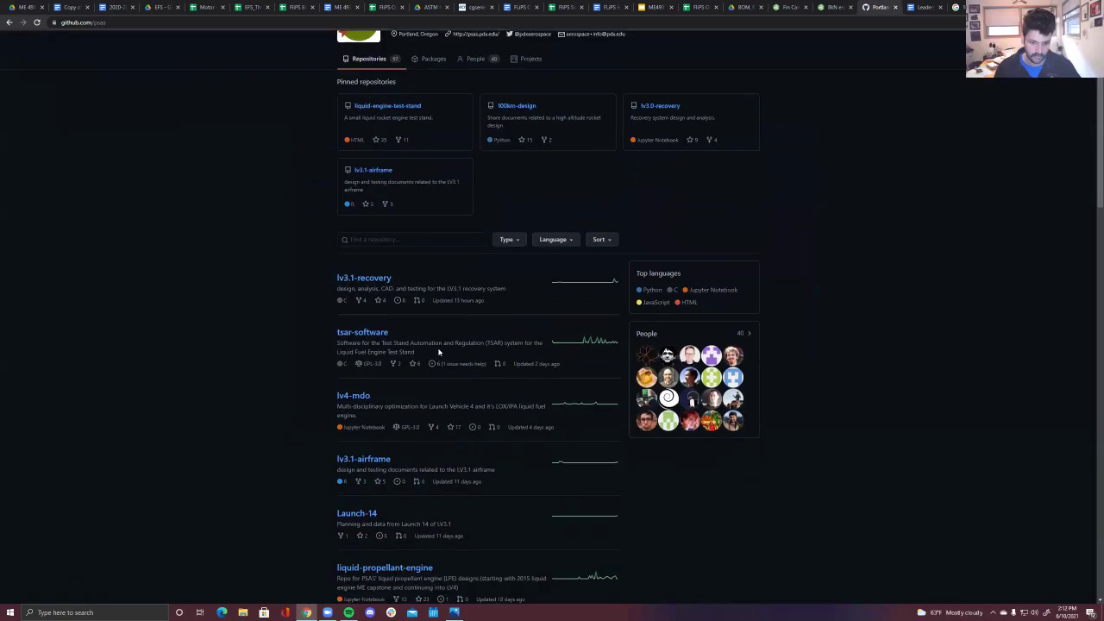
scroll(378, 366, down, 2)
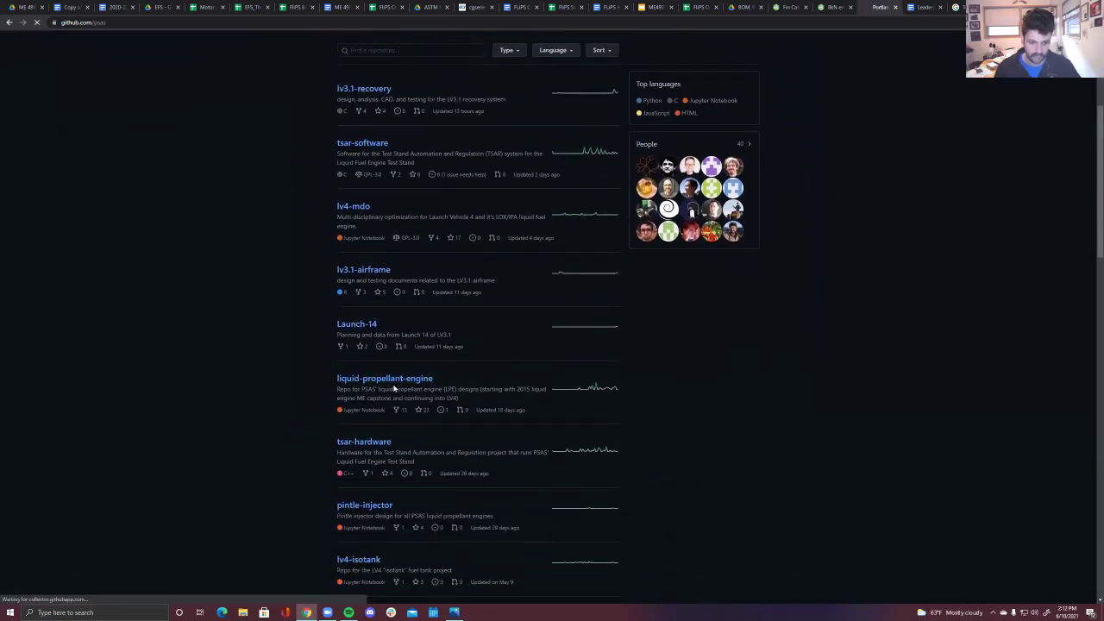
click(398, 381)
- Open the analysis folder inside the repository's 8kN folder
scroll(399, 374, down, 3)
scroll(362, 310, up, 3)
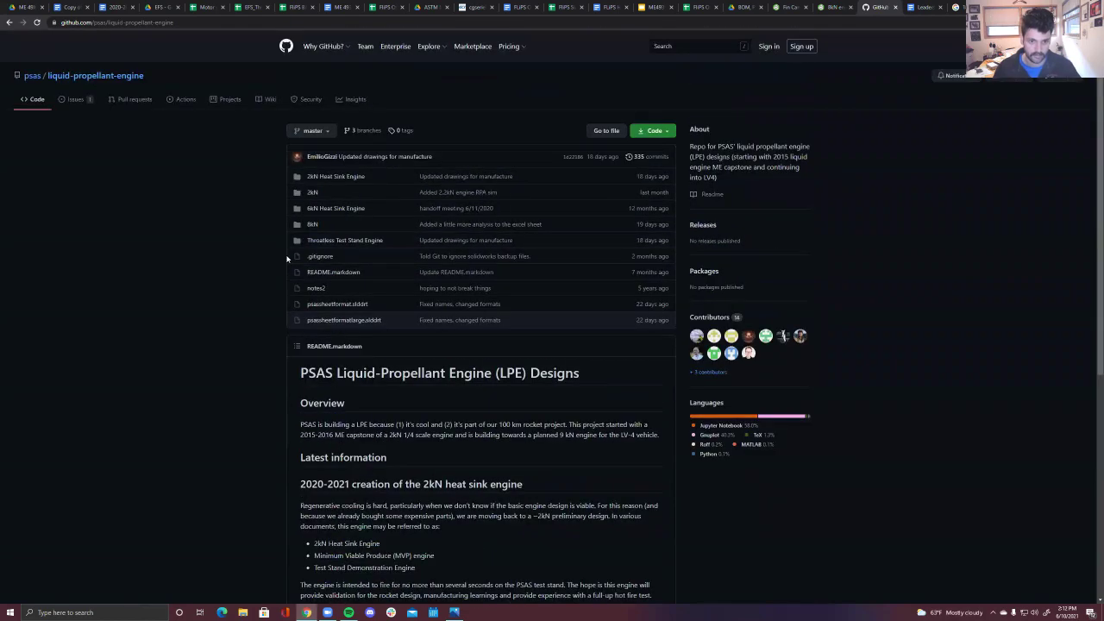
click(312, 225)
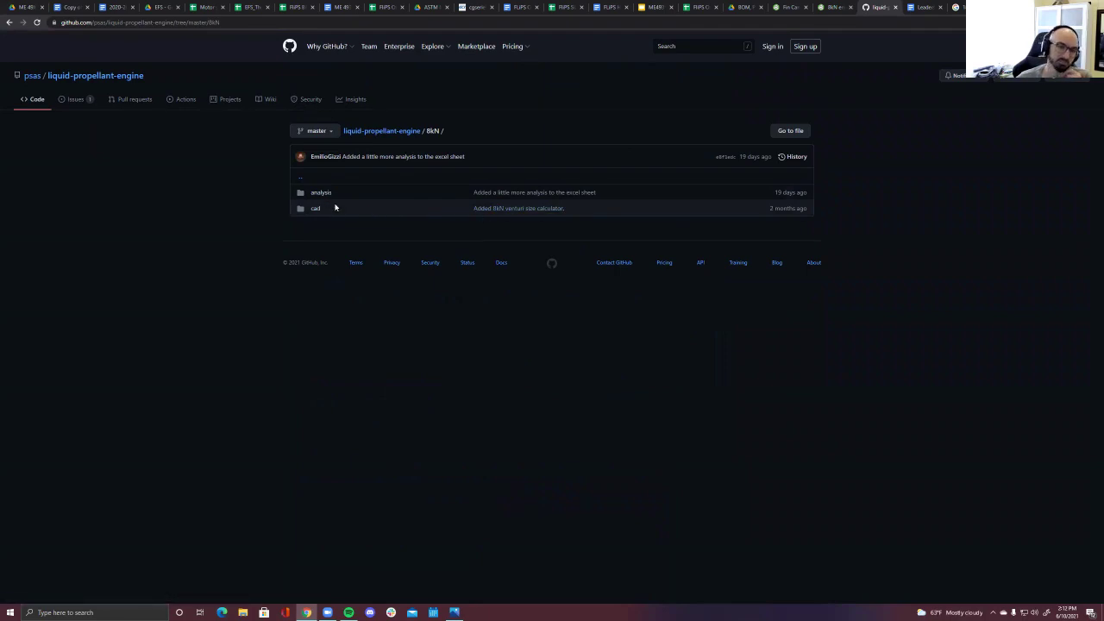
click(323, 192)
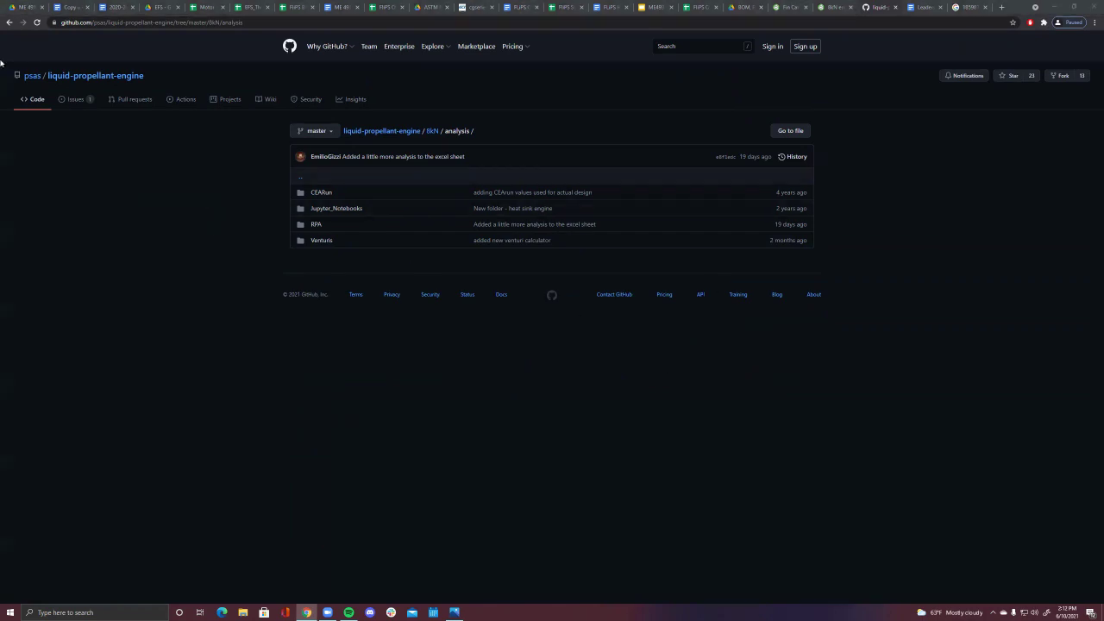
- Switch to the ME493 Presentation in Google Slides and show the Major Revisions slide, followed by the Future Work slide
click(653, 8)
click(58, 418)
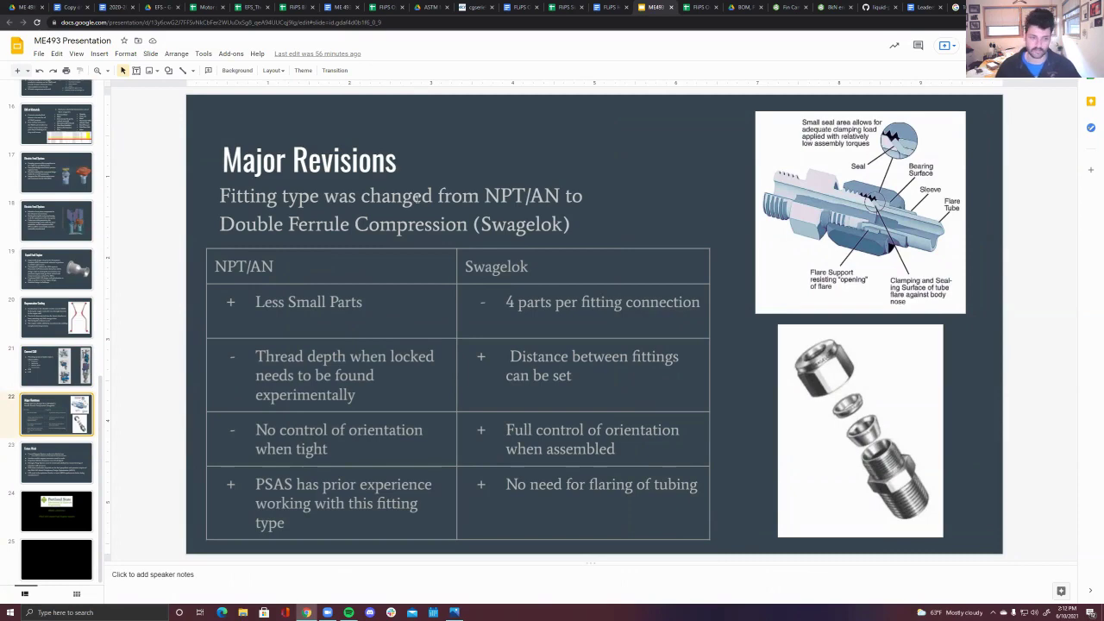
click(40, 457)
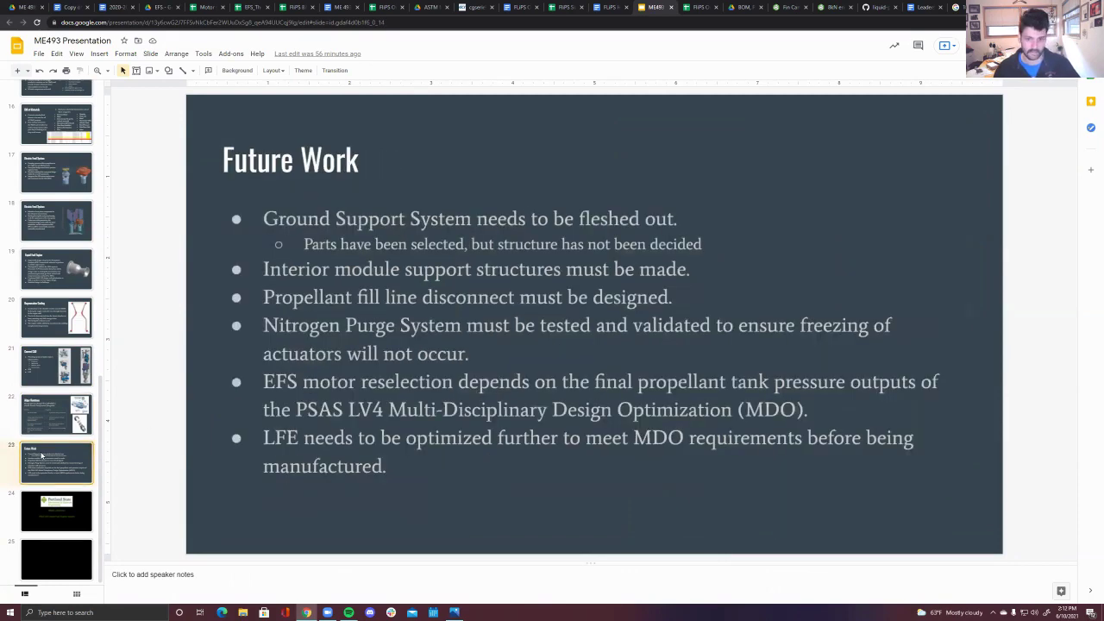